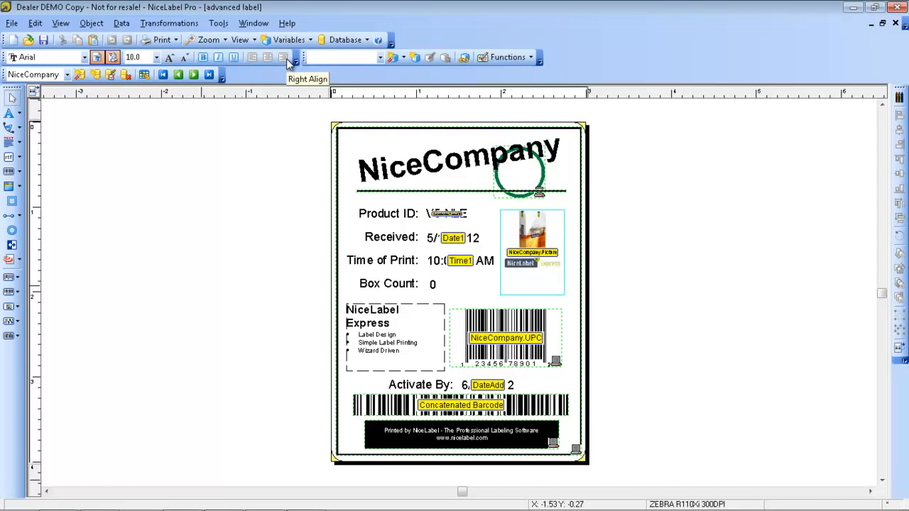
Step: Show the advanced label in Normal view and return it to Data view
click(113, 61)
click(258, 41)
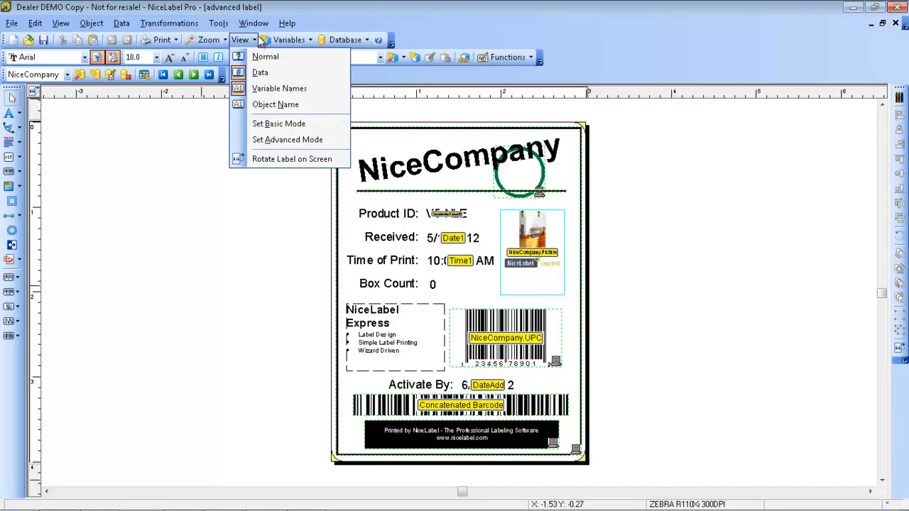
click(276, 60)
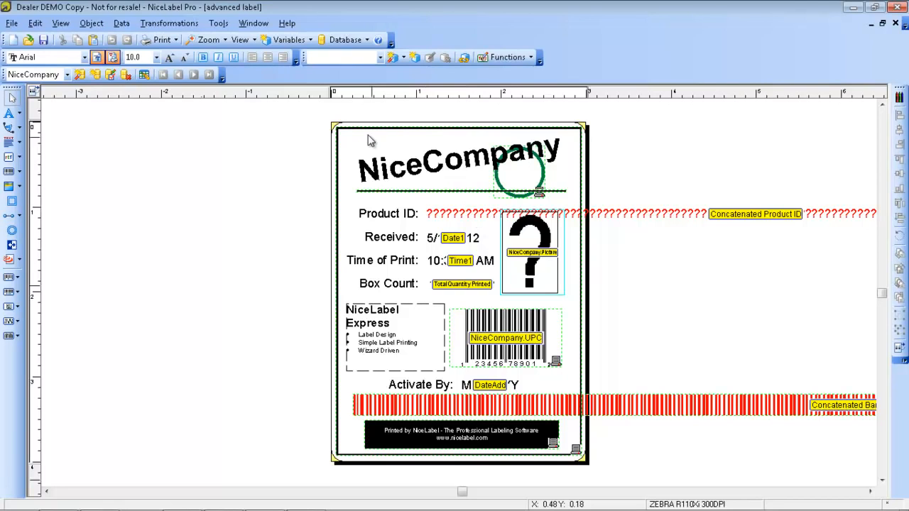
click(257, 41)
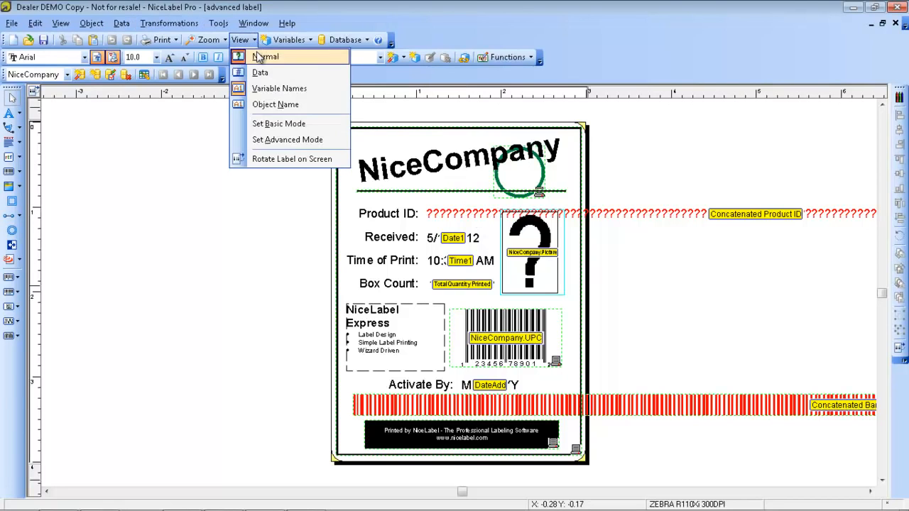
click(260, 72)
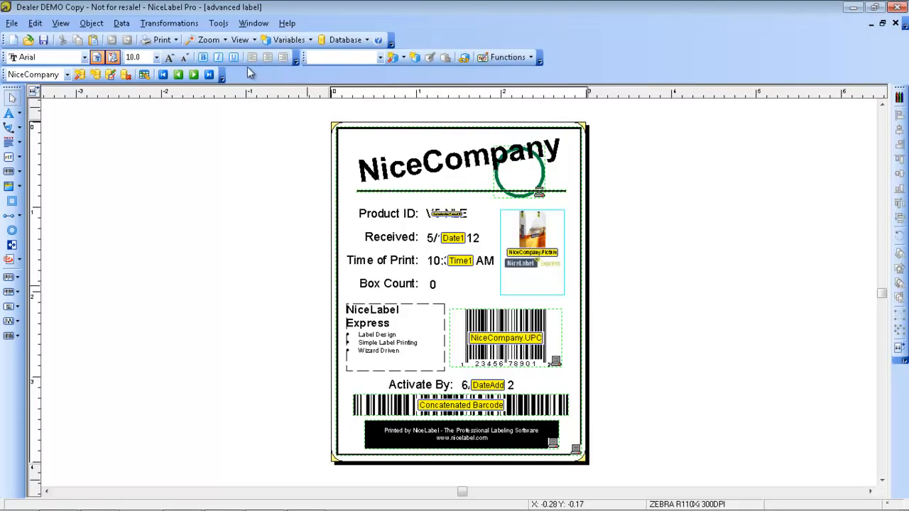
Step: Create a new blank label and tile its window beside the advanced label
click(14, 41)
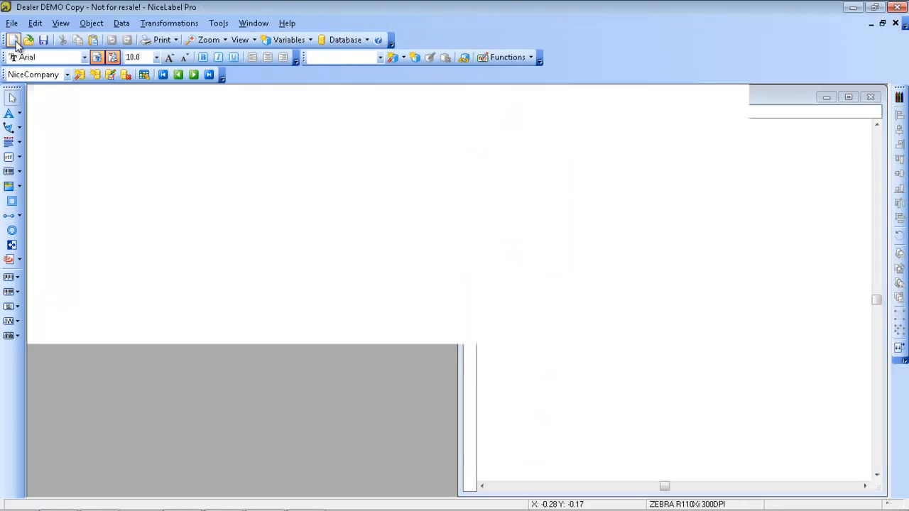
click(259, 25)
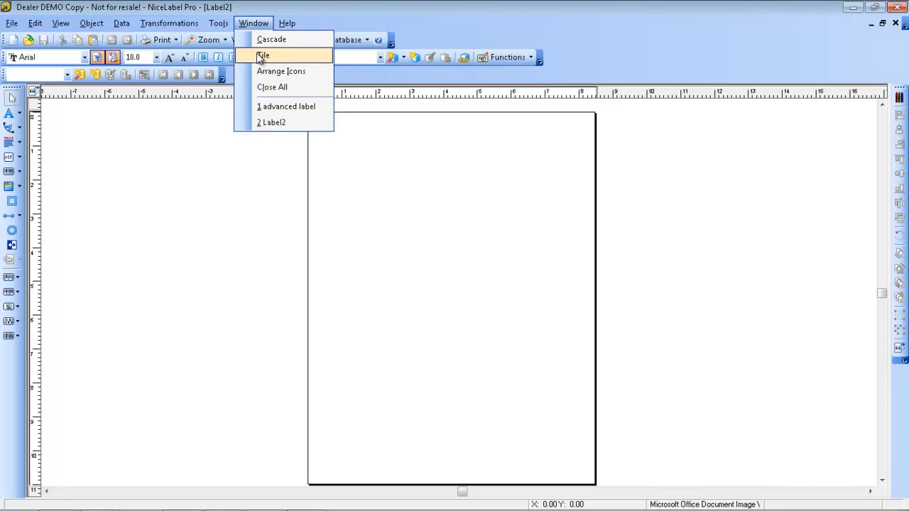
click(260, 56)
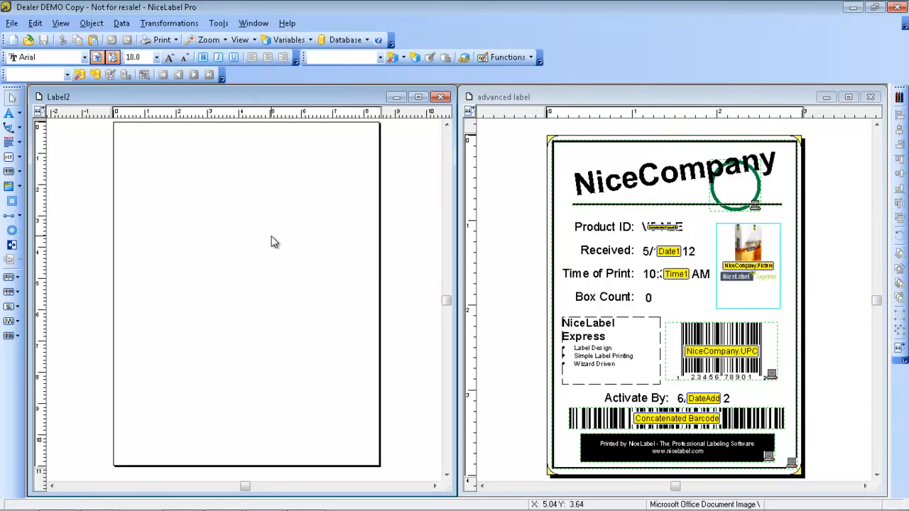
Step: Set the user interface to advanced mode
click(225, 27)
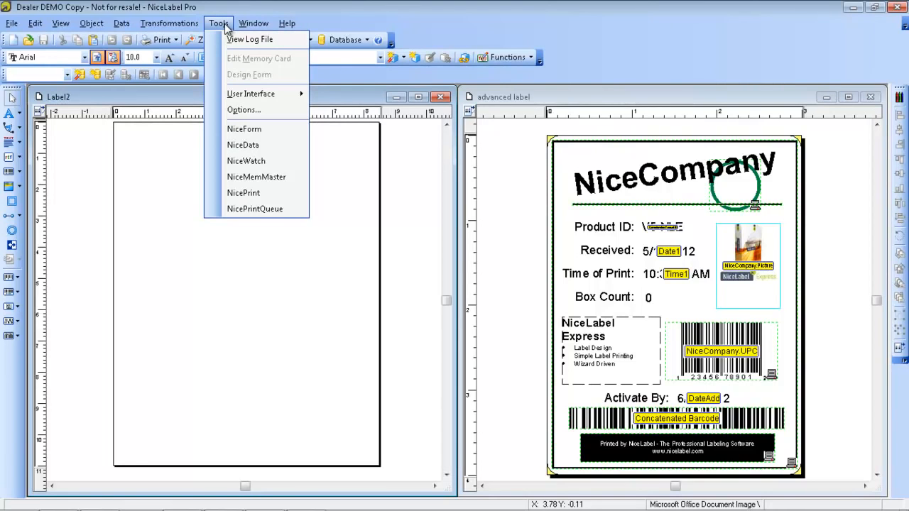
mouse_move(250, 93)
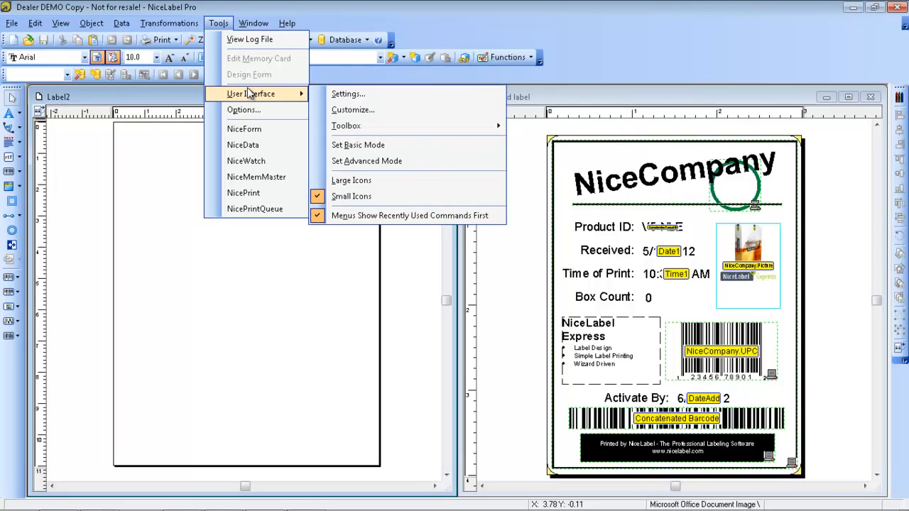
click(360, 162)
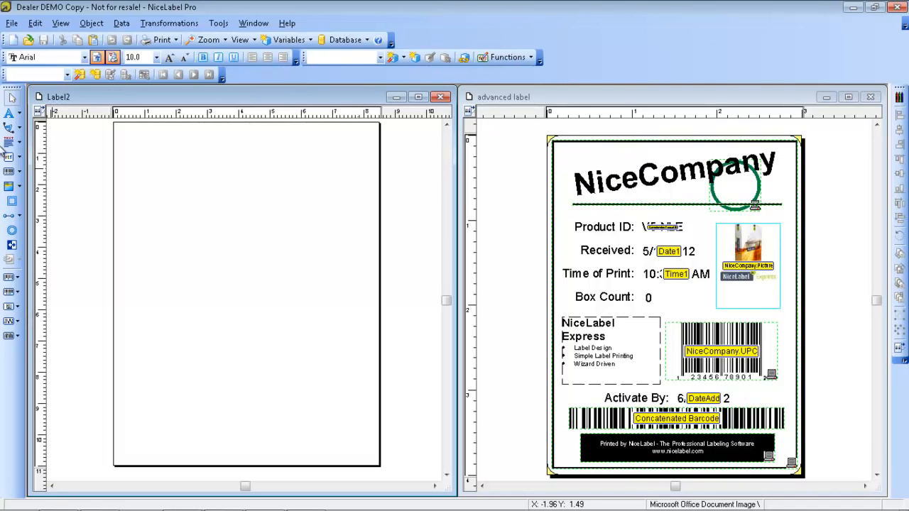
Step: Switch the user interface to basic mode and return it to advanced mode
click(220, 23)
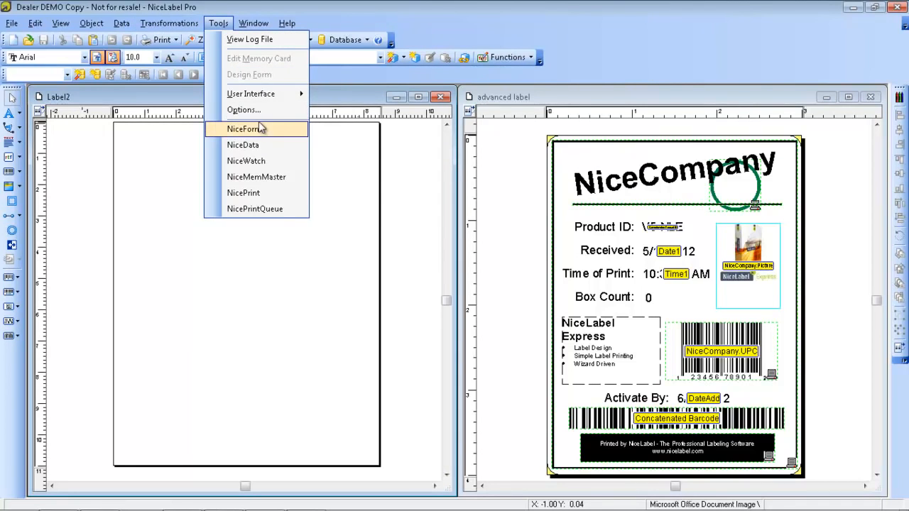
mouse_move(284, 94)
click(352, 144)
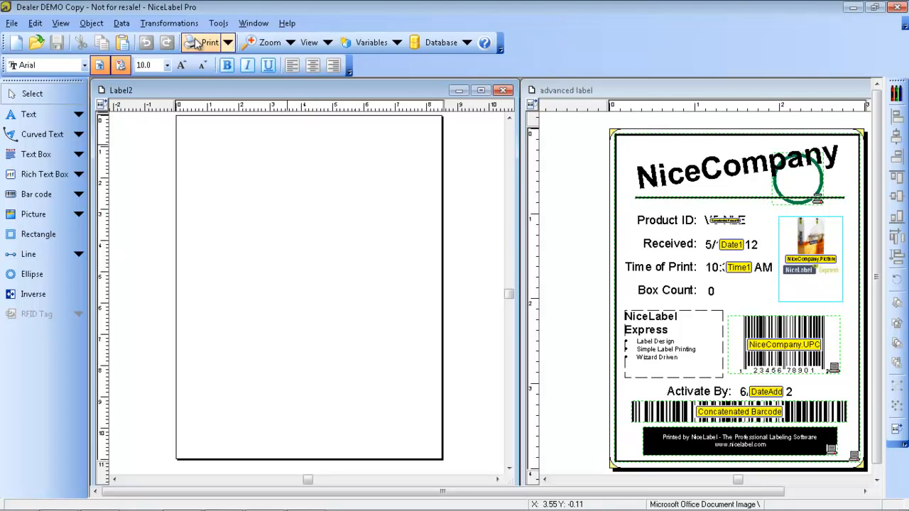
click(221, 24)
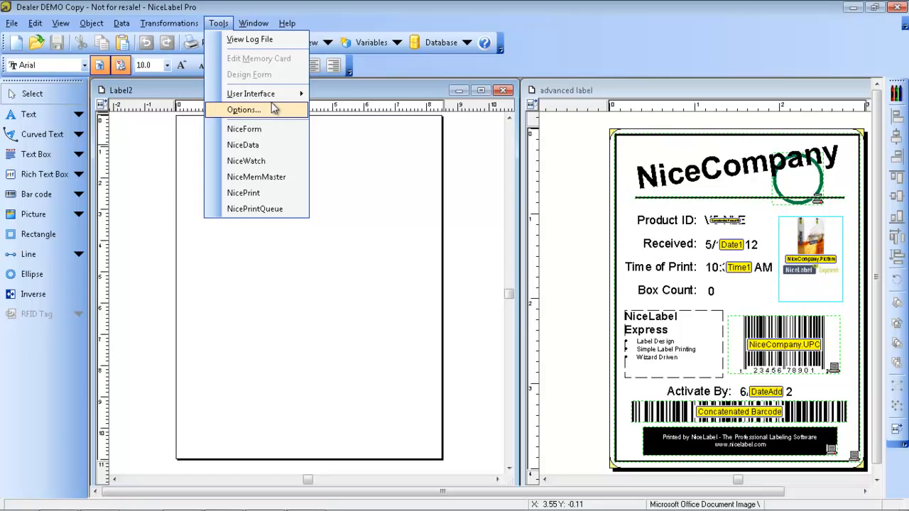
mouse_move(277, 95)
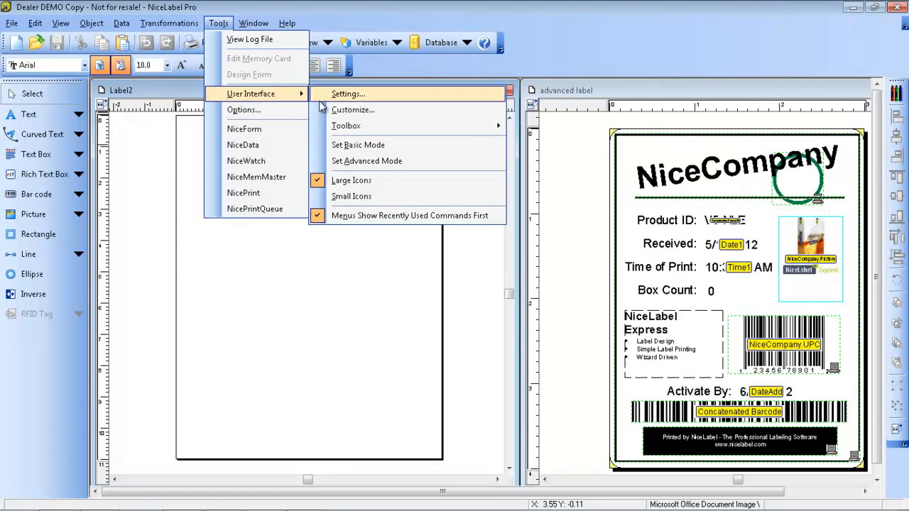
click(375, 161)
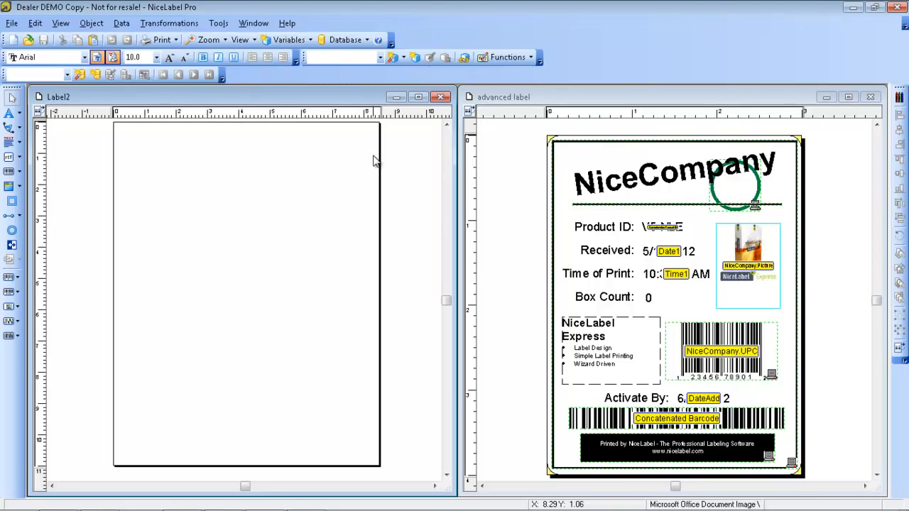
Step: Examine the print log with its date filter set to All, and close the log view
click(224, 26)
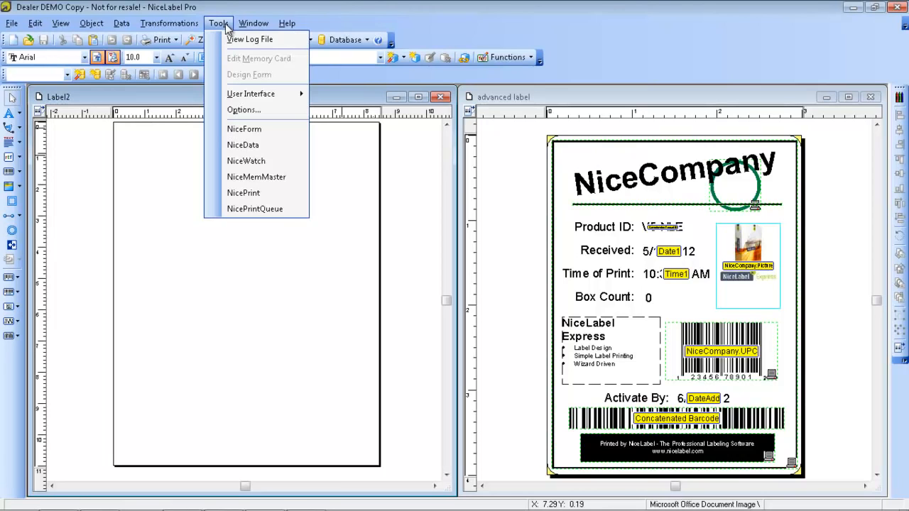
click(246, 42)
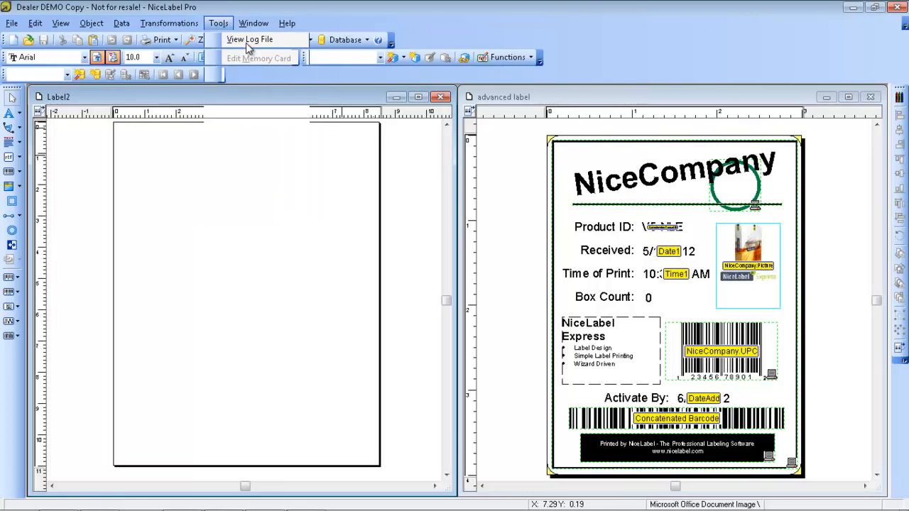
click(414, 165)
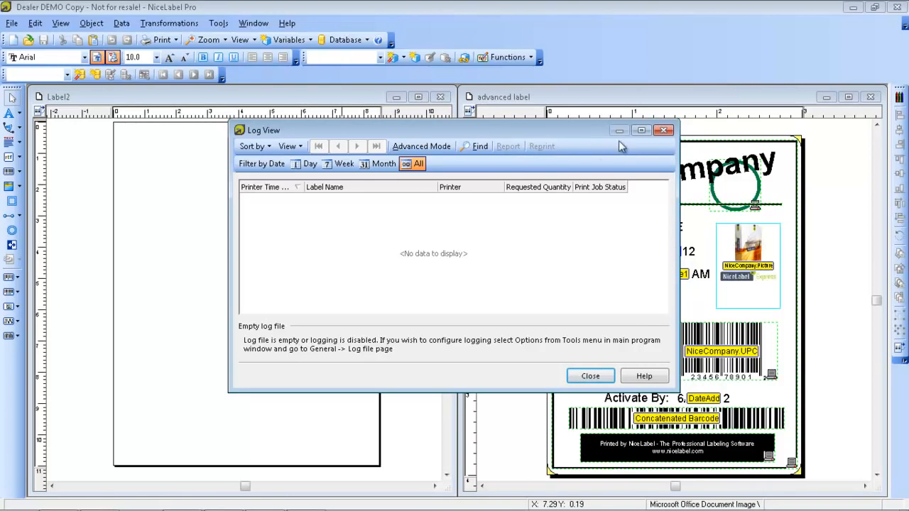
click(663, 131)
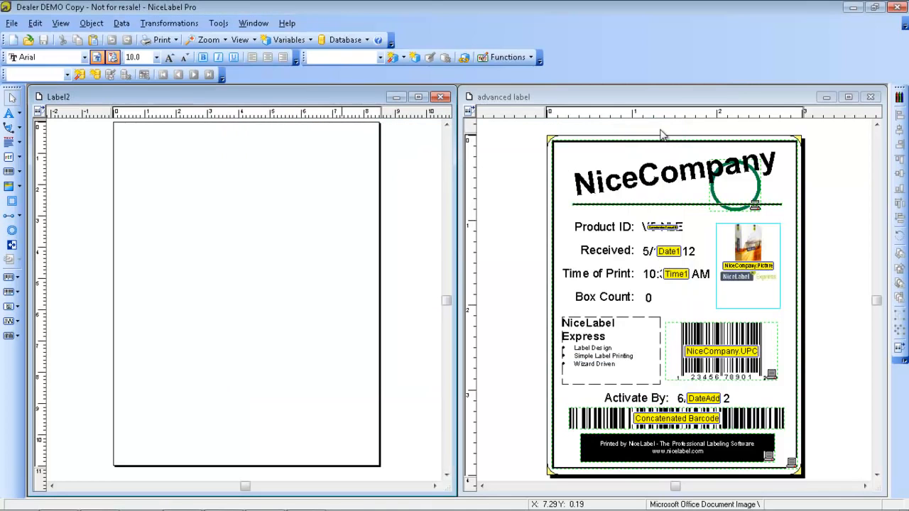
Step: Enable print logging to a local MS Access database in the program options and apply the change
click(234, 26)
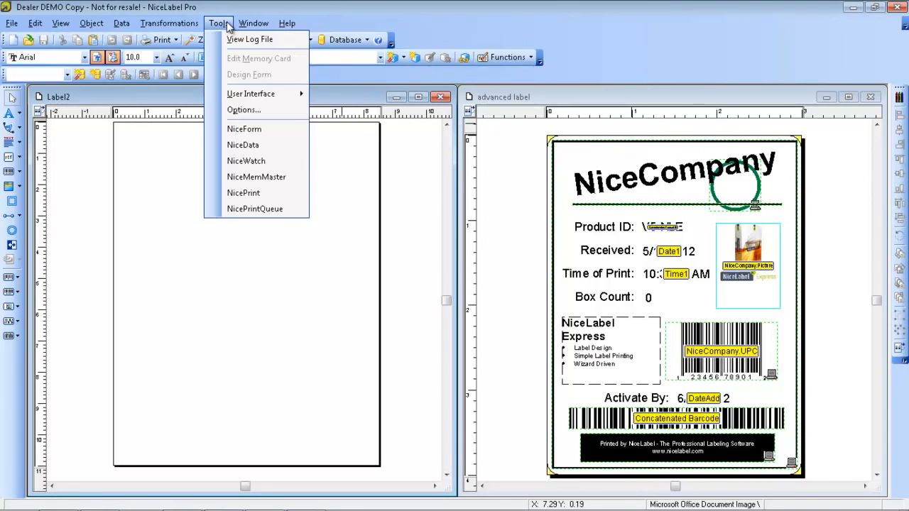
click(243, 111)
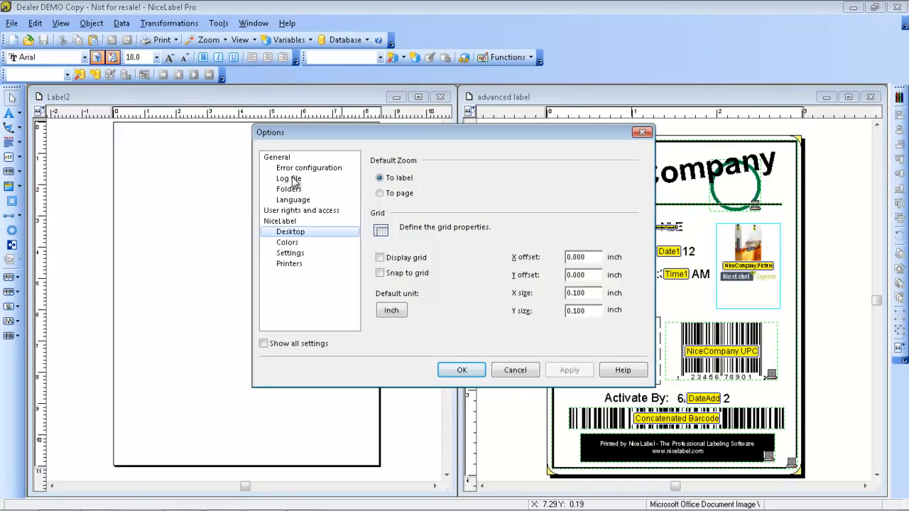
click(293, 181)
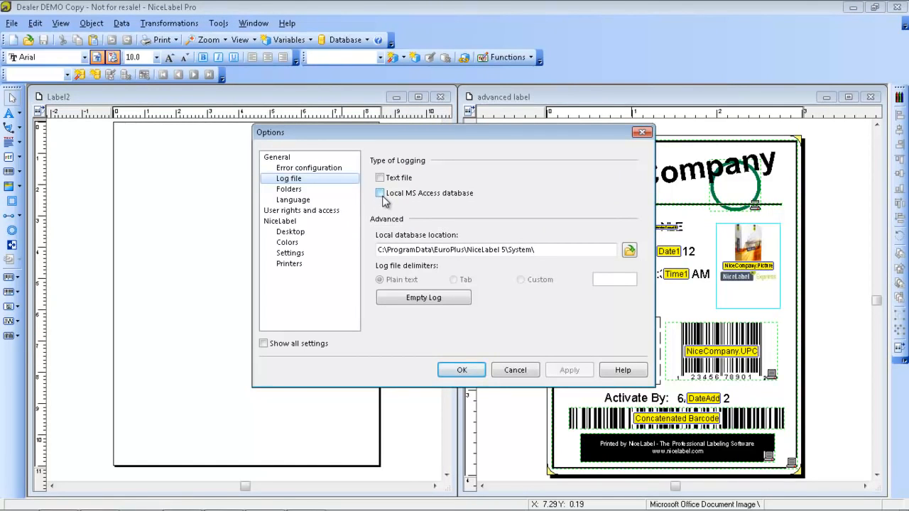
click(381, 194)
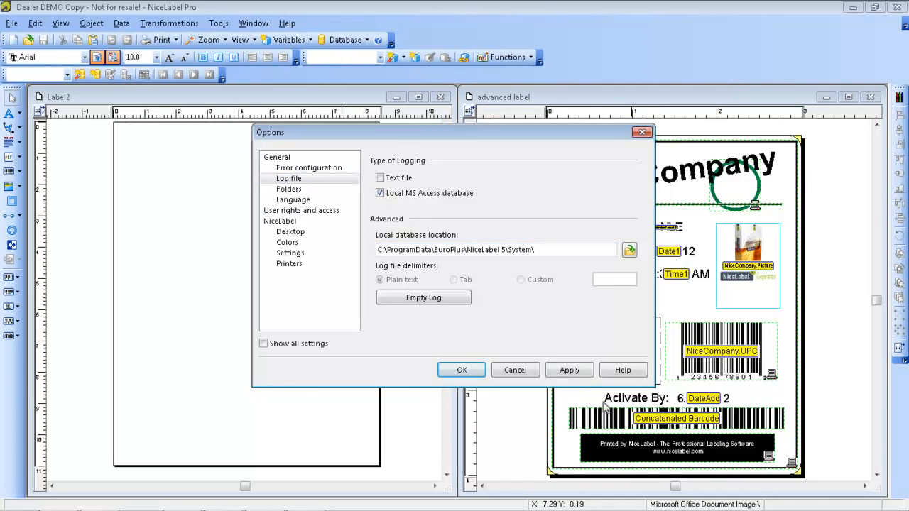
click(569, 370)
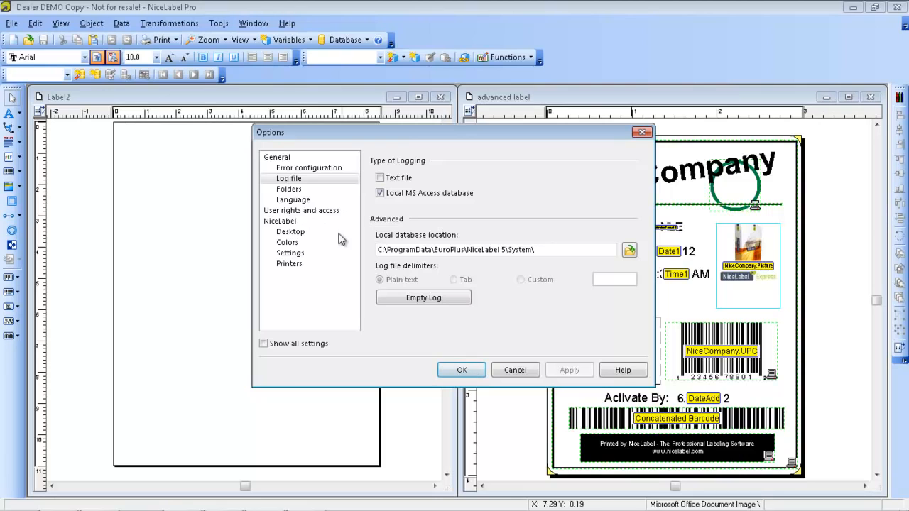
Step: Examine the default folders and the user rights and access settings, and close the options with OK
click(293, 194)
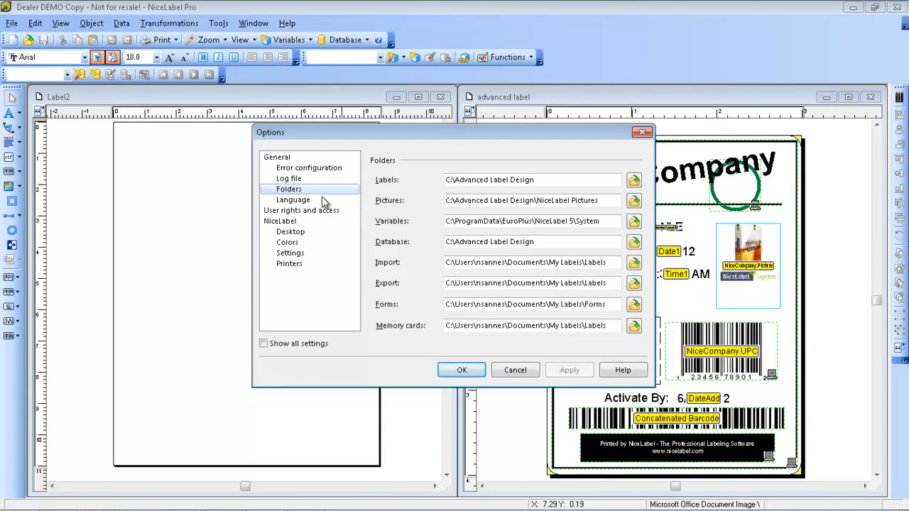
click(301, 210)
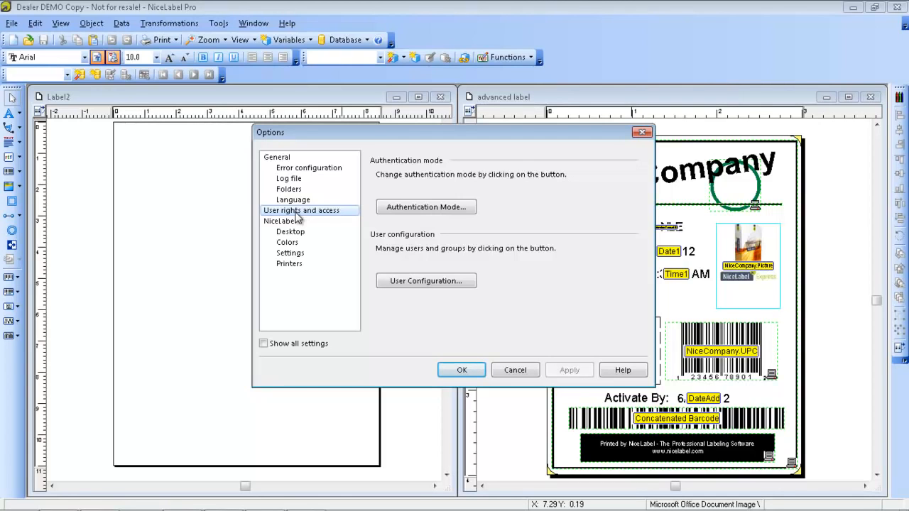
click(462, 370)
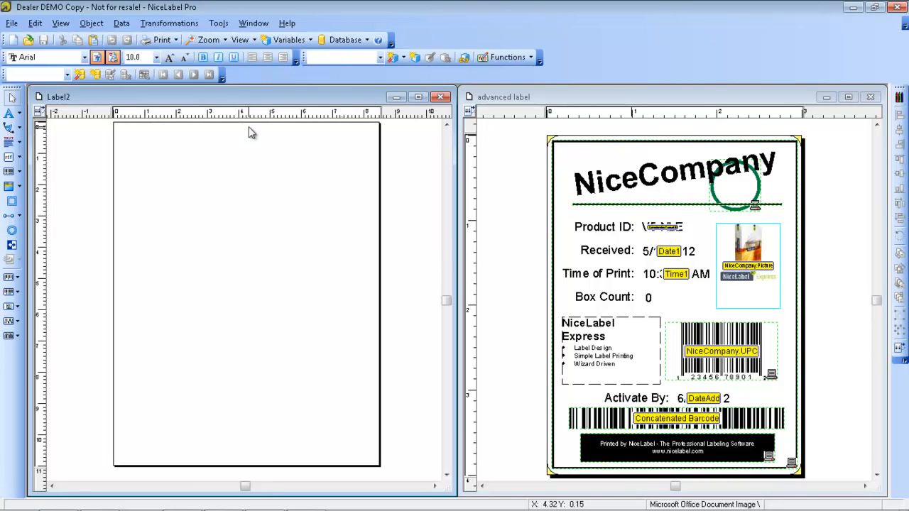
click(37, 24)
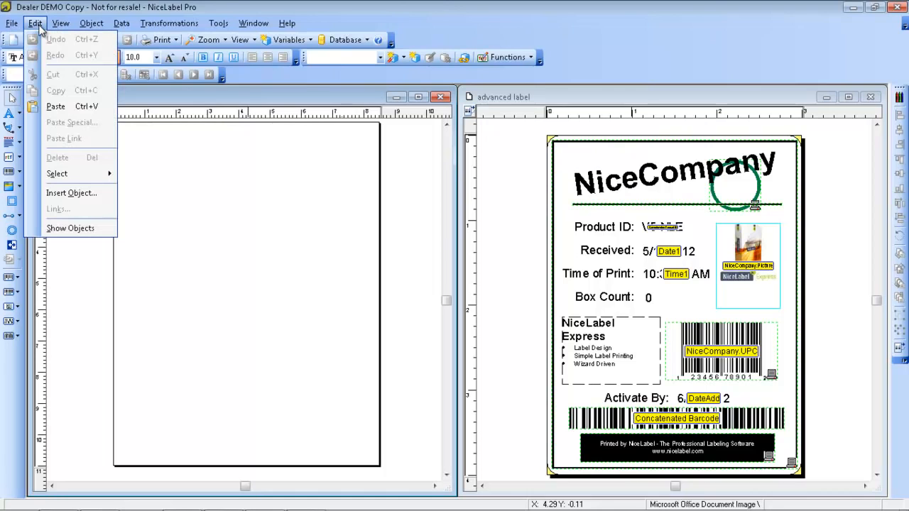
mouse_move(17, 27)
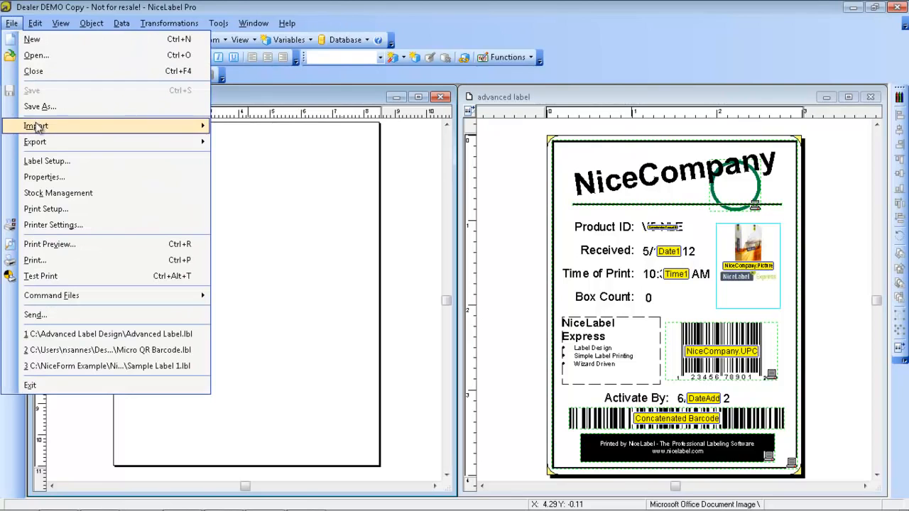
mouse_move(39, 141)
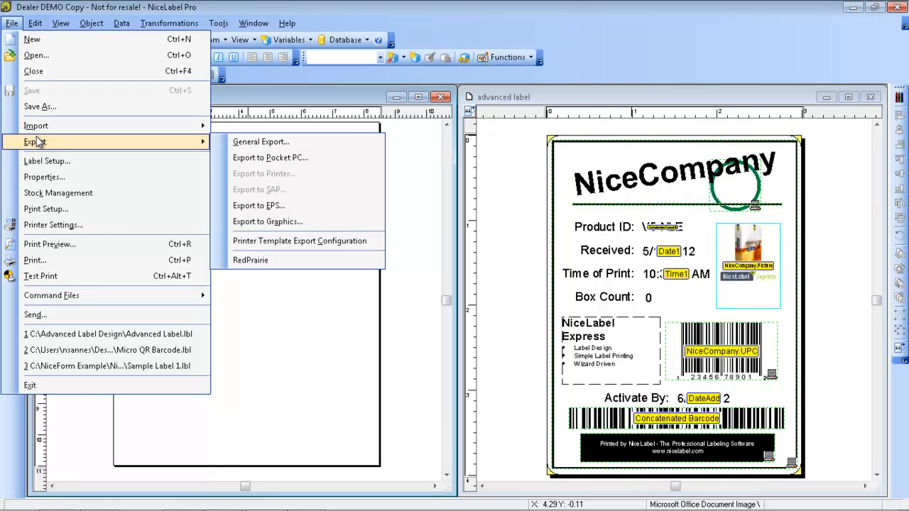
click(135, 7)
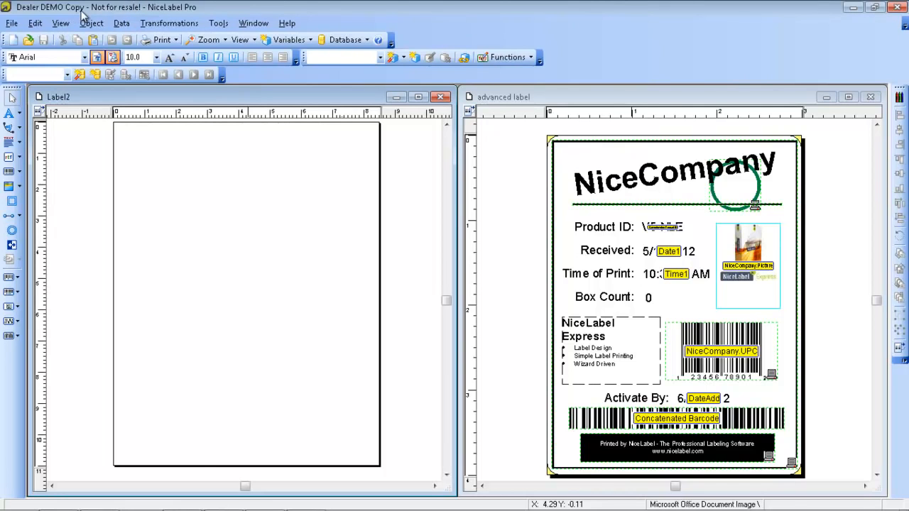
double_click(114, 7)
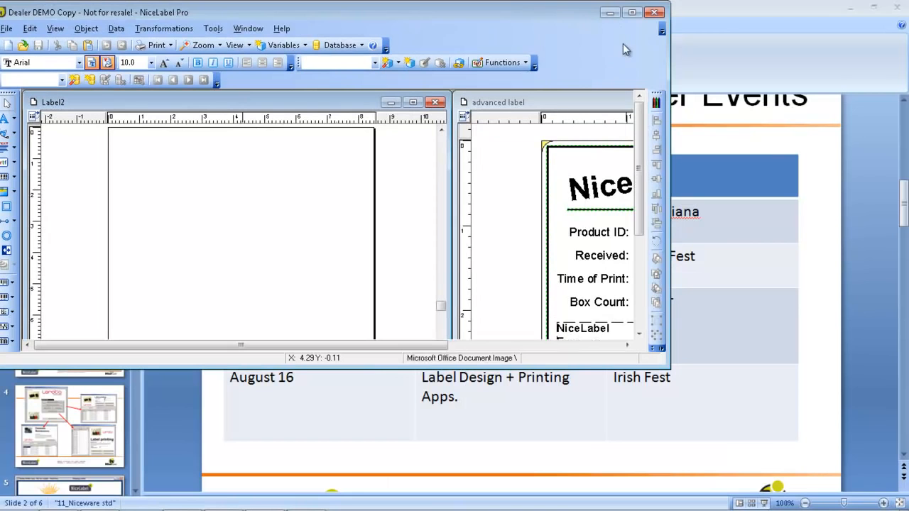
click(632, 12)
click(94, 24)
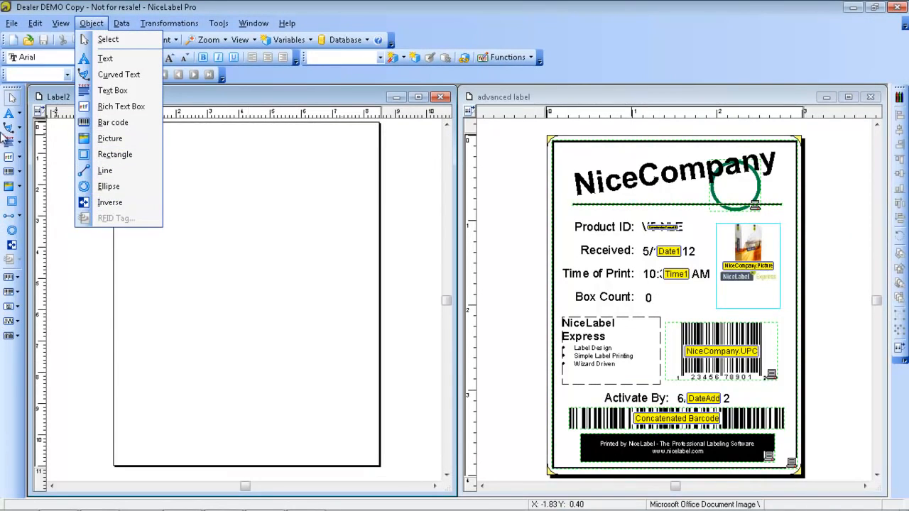
mouse_move(121, 30)
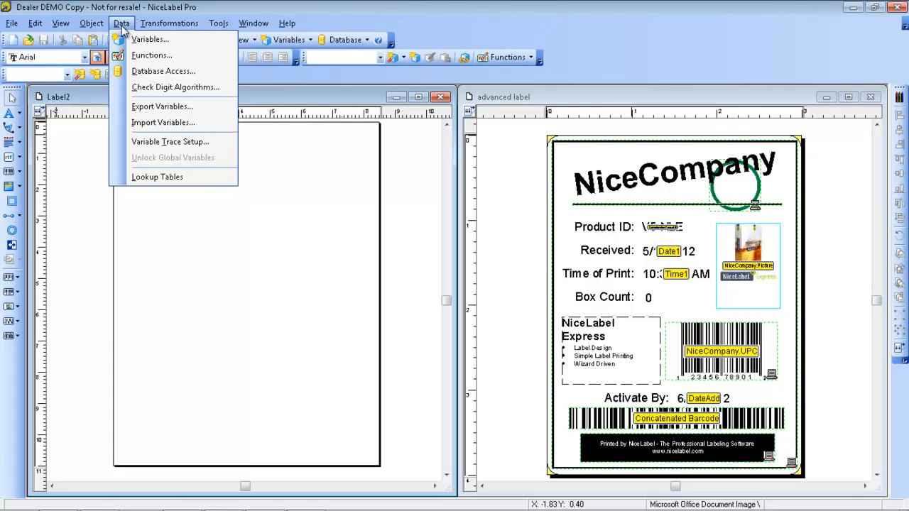
click(180, 25)
click(180, 26)
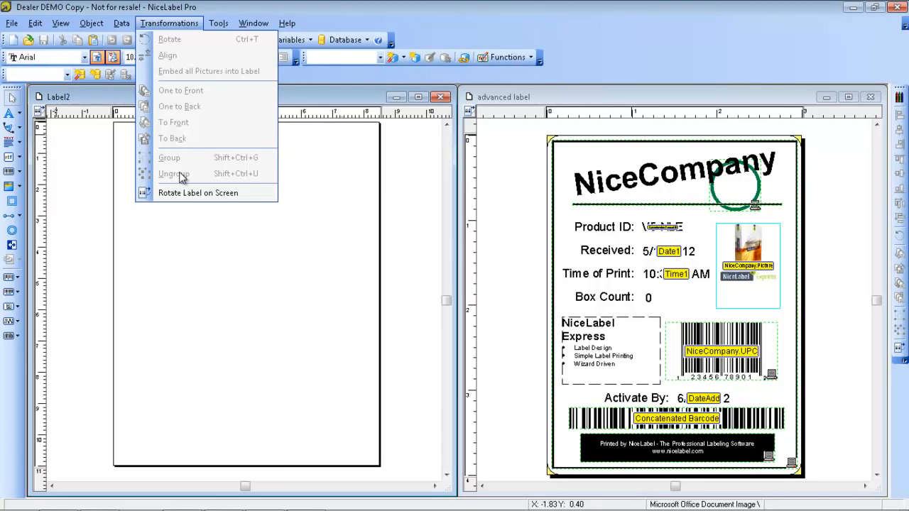
Step: Open the setup of the blank label and select ZEBRA R110Xi 300DPI as its printer
click(193, 7)
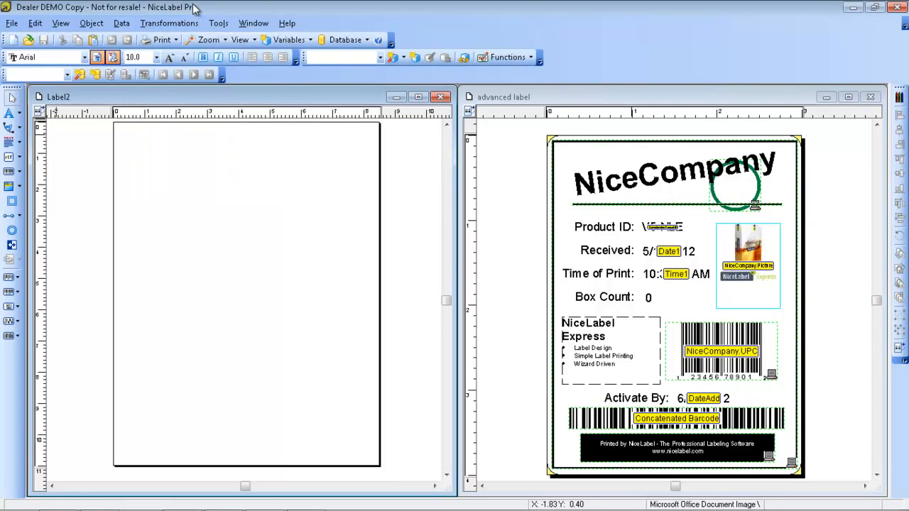
double_click(216, 198)
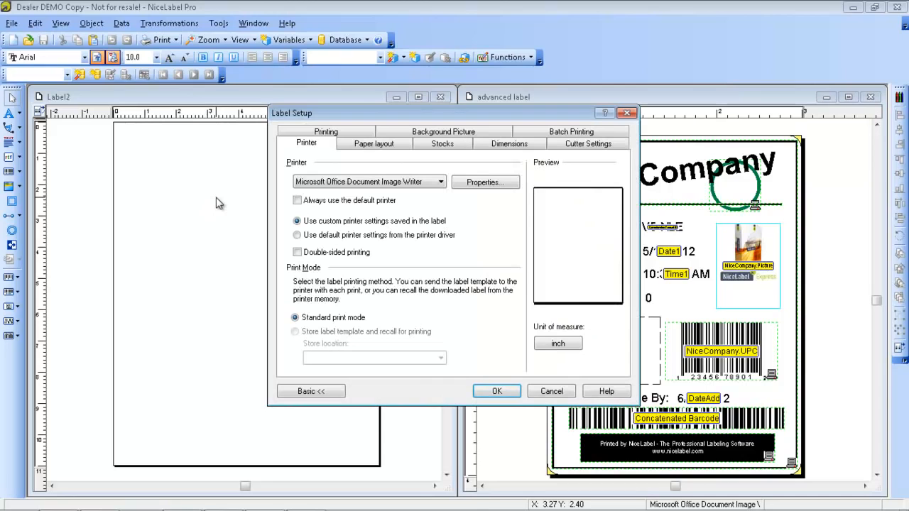
click(387, 184)
click(387, 185)
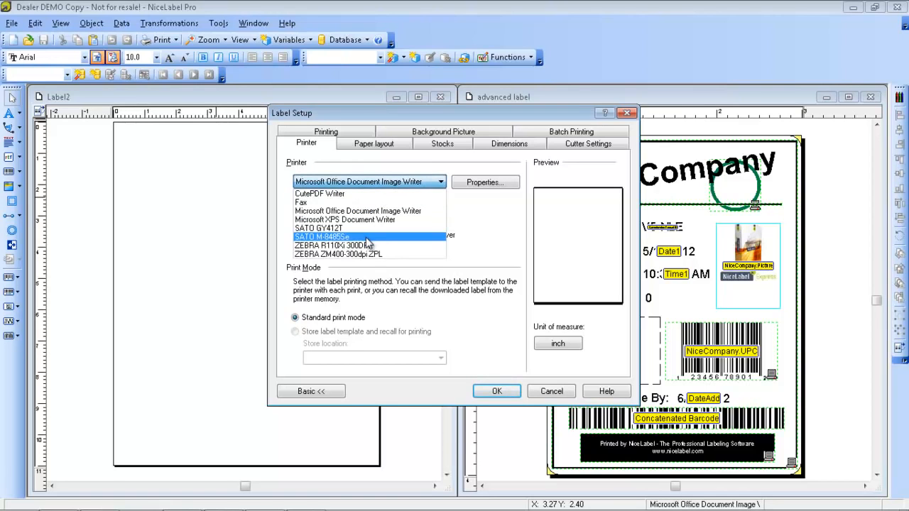
click(362, 245)
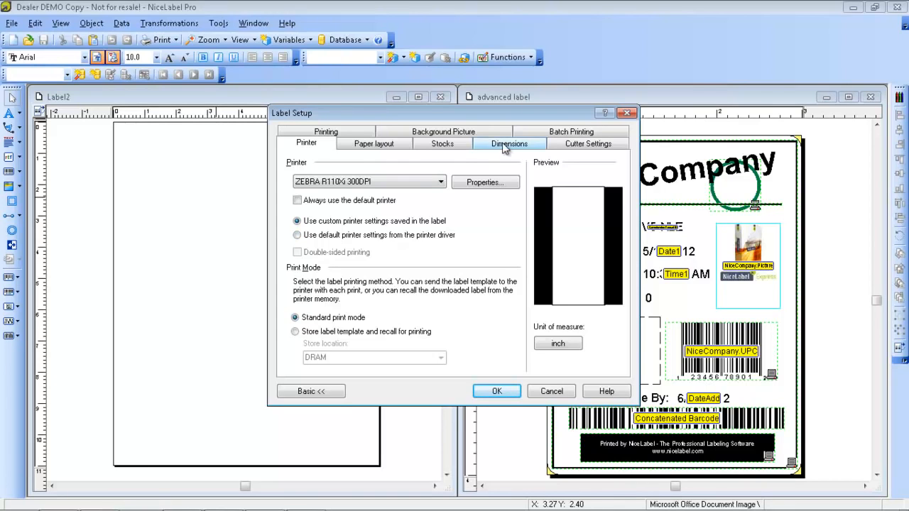
Step: Examine the label's paper layout settings and the list of available stock types
click(399, 144)
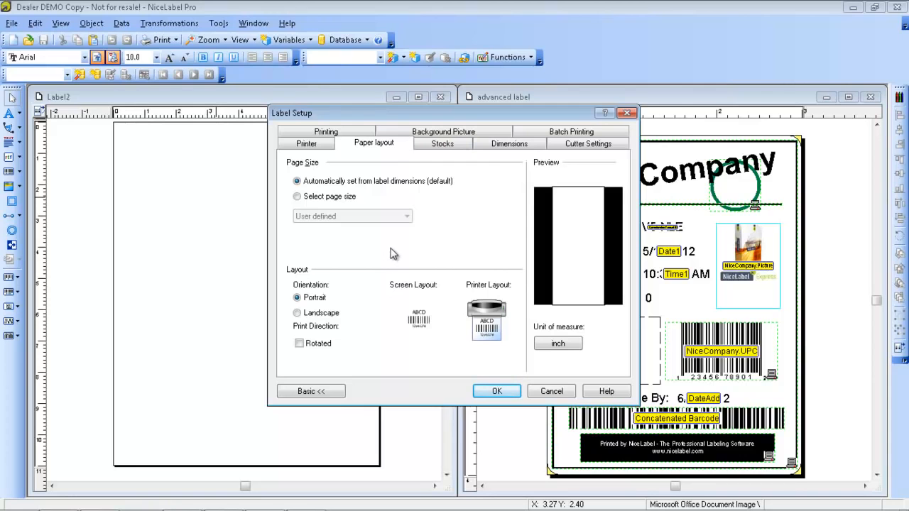
click(450, 147)
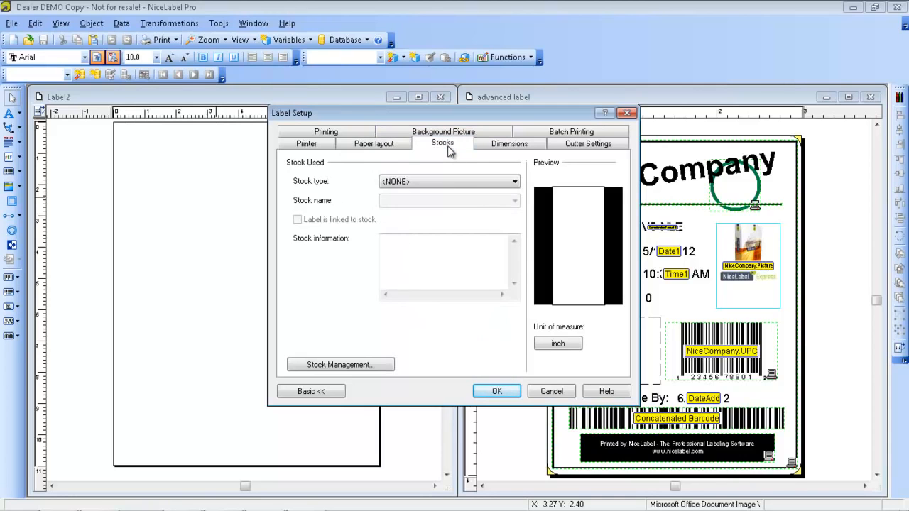
click(507, 184)
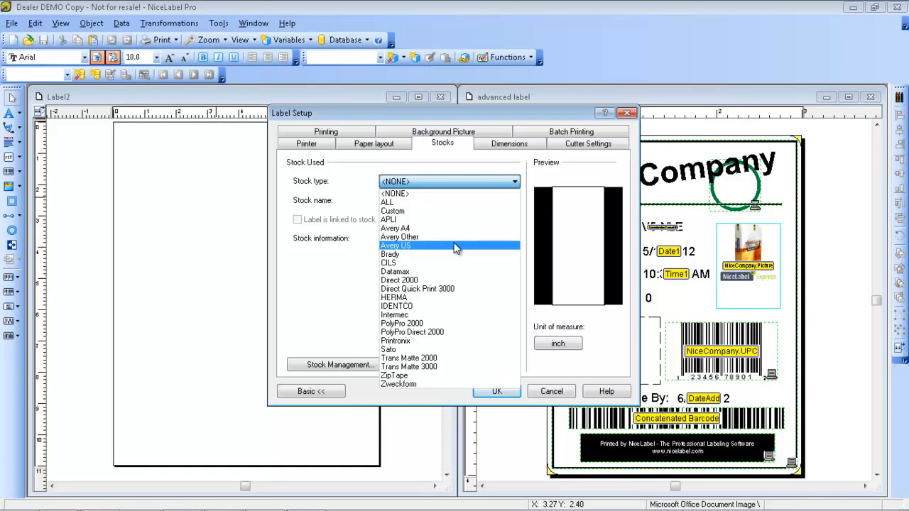
Step: Set the label dimensions to 3 inches wide and 4 inches high
click(501, 145)
click(501, 146)
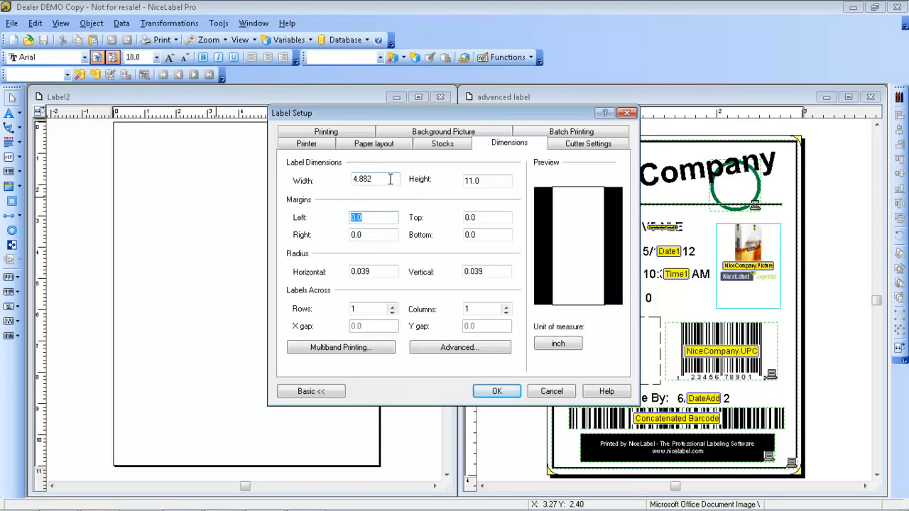
drag(389, 179, 297, 175)
text(3)
click(493, 181)
drag(493, 181, 448, 186)
text(4)
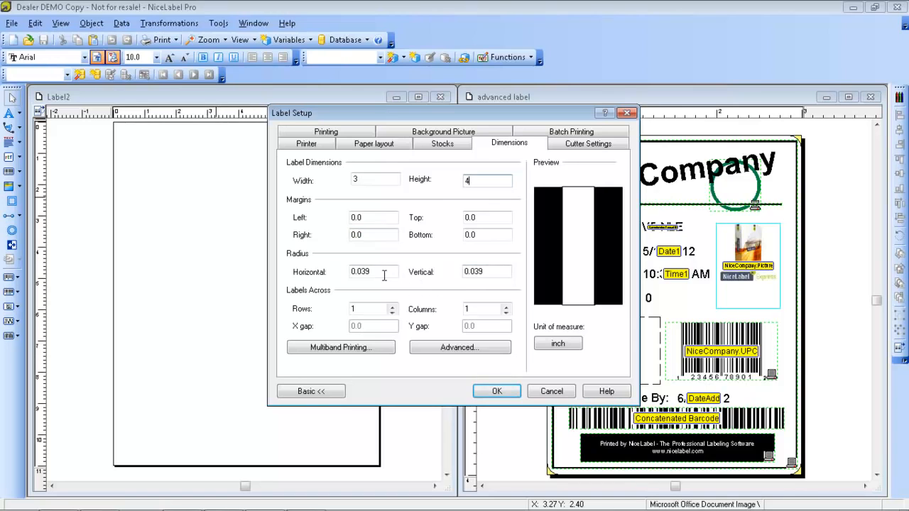
Step: Set the label's horizontal and vertical corner radius to 0.15 inch
drag(383, 272, 359, 277)
text(15)
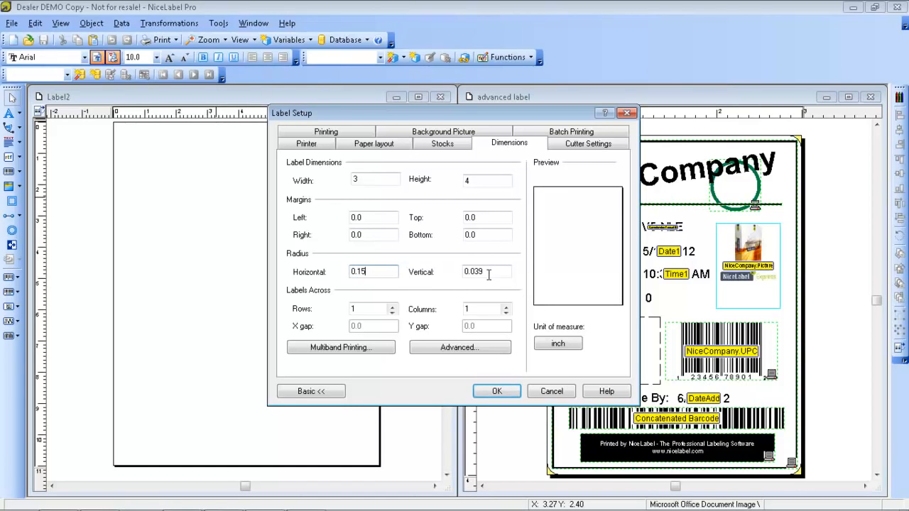
drag(488, 273, 473, 270)
text(15)
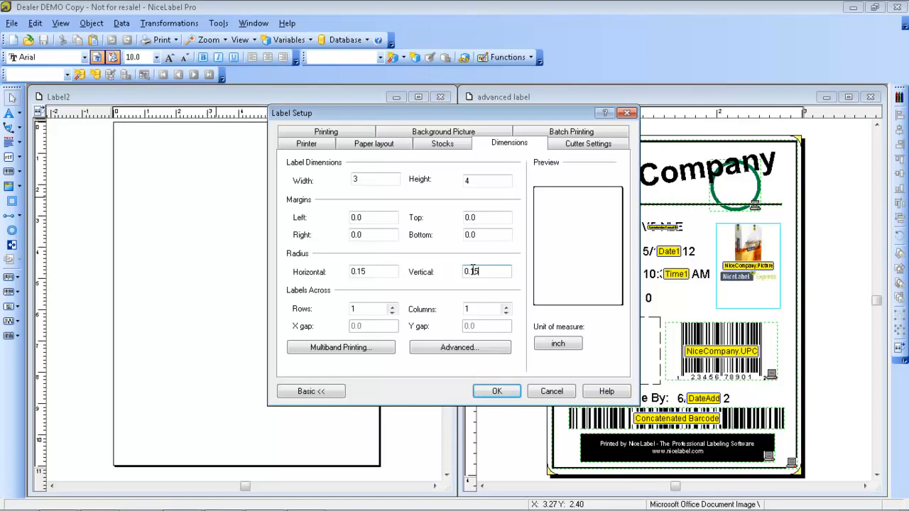
click(491, 235)
Step: Review the cutter, background picture and batch printing settings, and accept the label setup
click(579, 144)
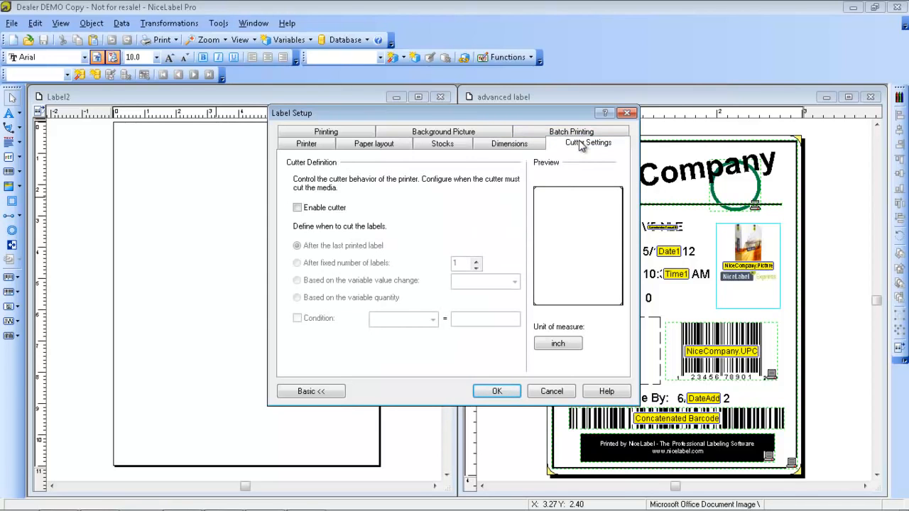
click(495, 135)
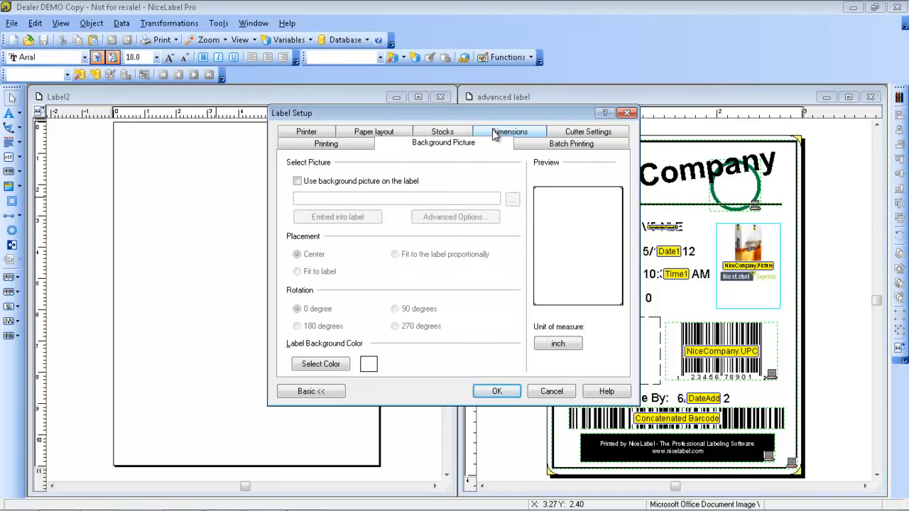
click(568, 145)
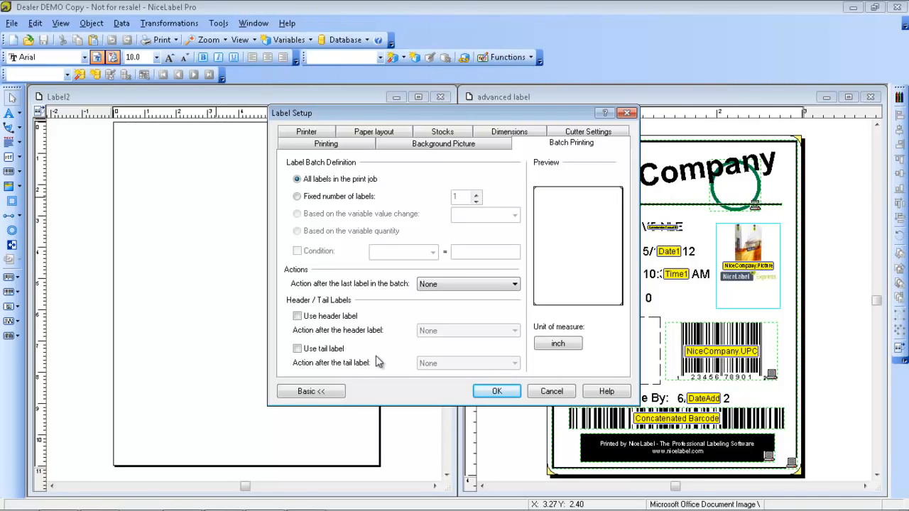
click(505, 392)
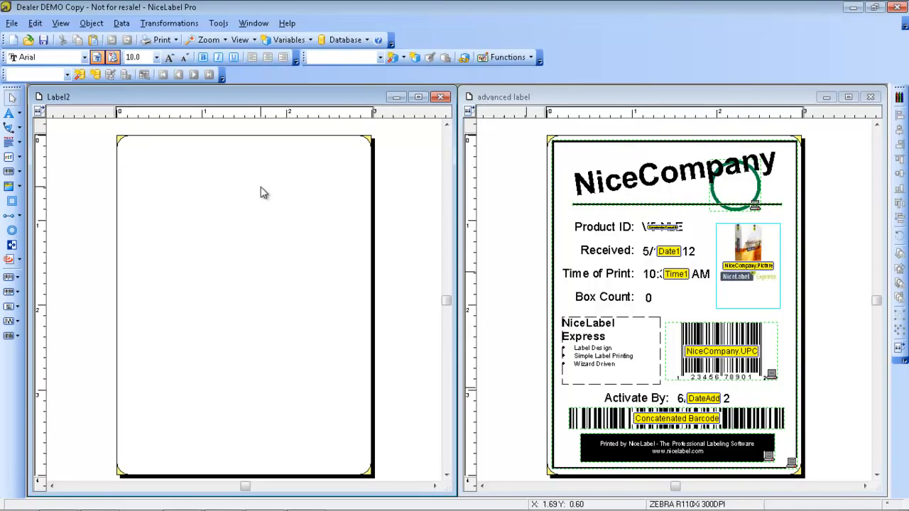
Step: Add a fixed text object reading "NiceCompany" near the upper edge of the blank label
click(9, 115)
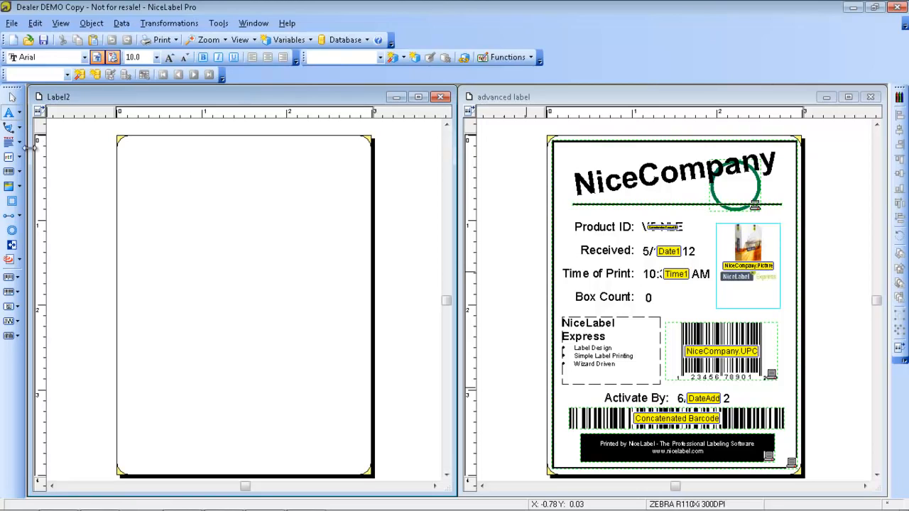
click(11, 203)
click(182, 164)
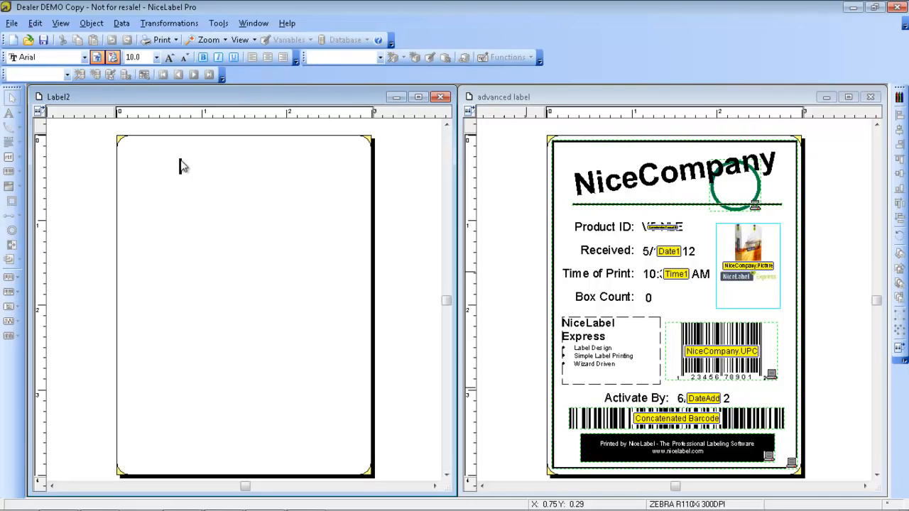
text(NiceCompany)
click(219, 184)
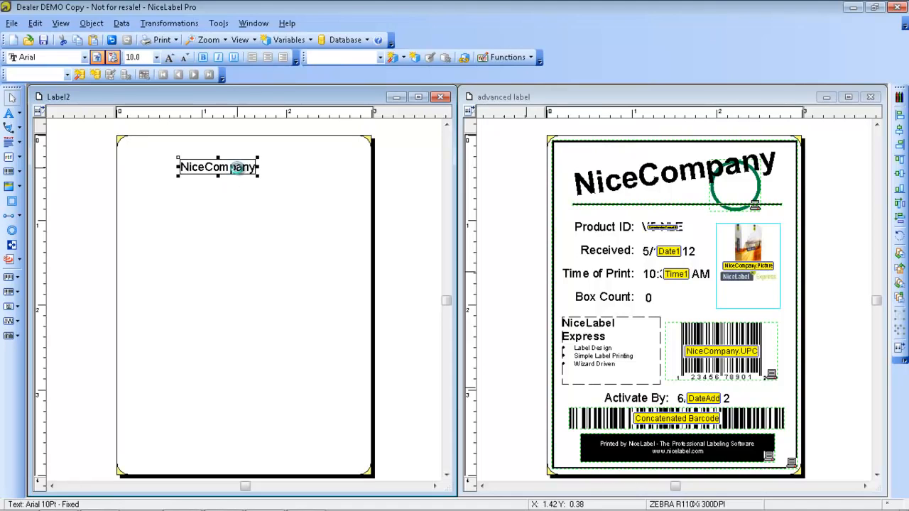
Step: Format the NiceCompany text as Arial Bold 28 pt and move it fully inside the label at its upper edge
double_click(240, 174)
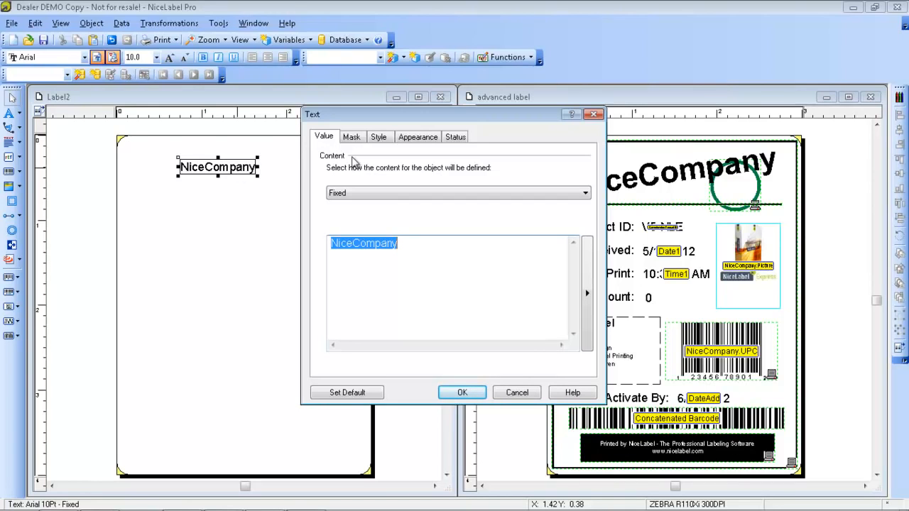
click(378, 137)
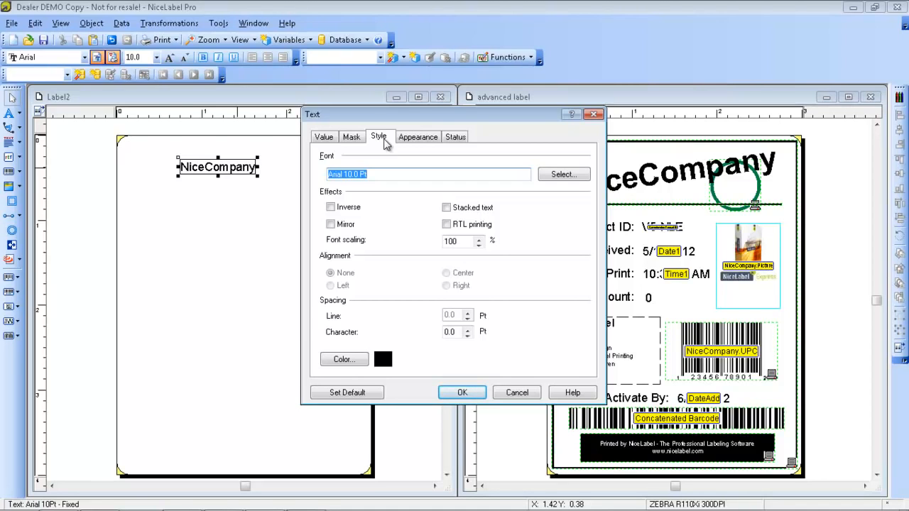
click(554, 178)
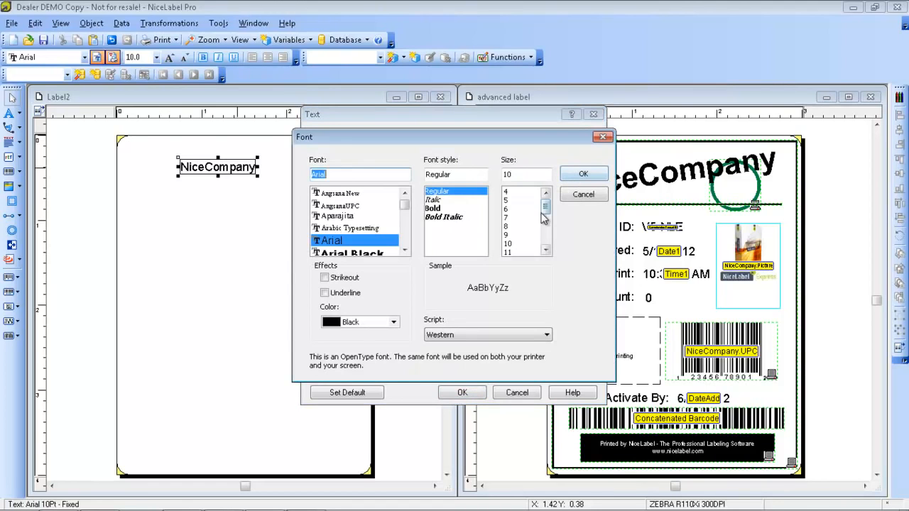
drag(549, 215, 551, 242)
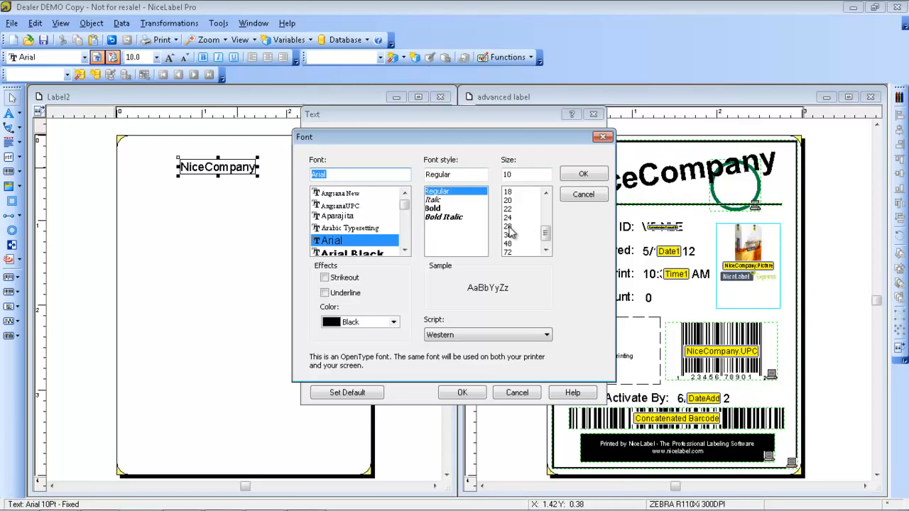
click(444, 208)
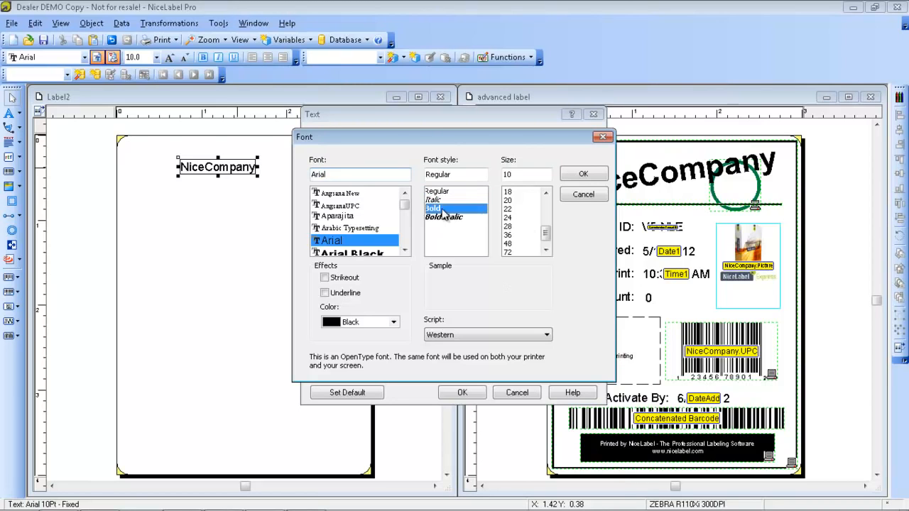
click(517, 226)
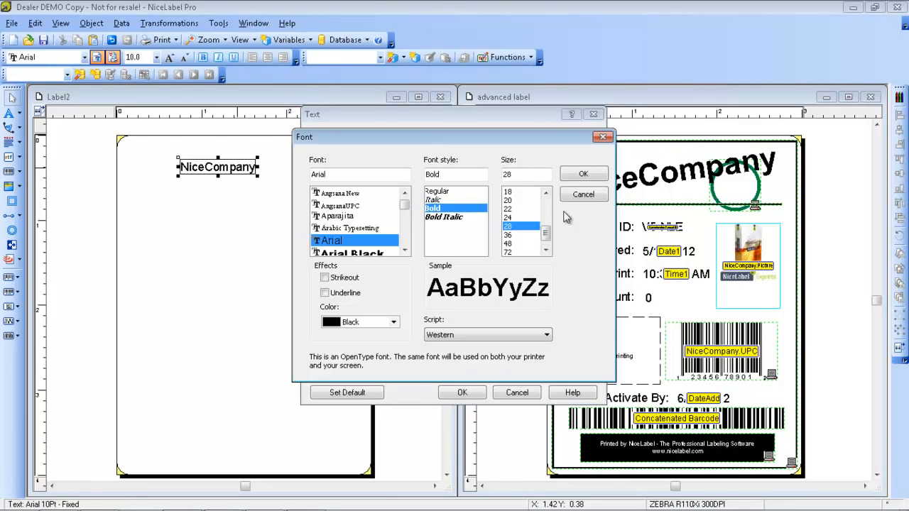
click(595, 174)
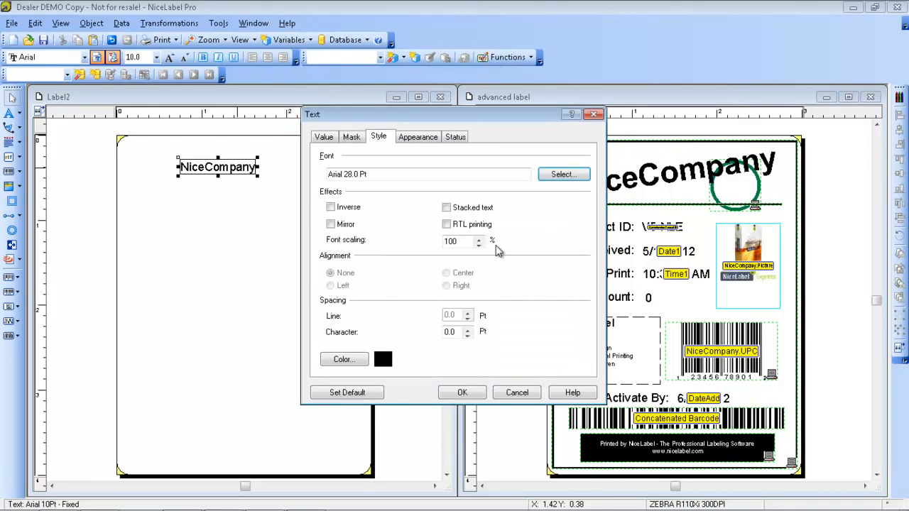
click(468, 392)
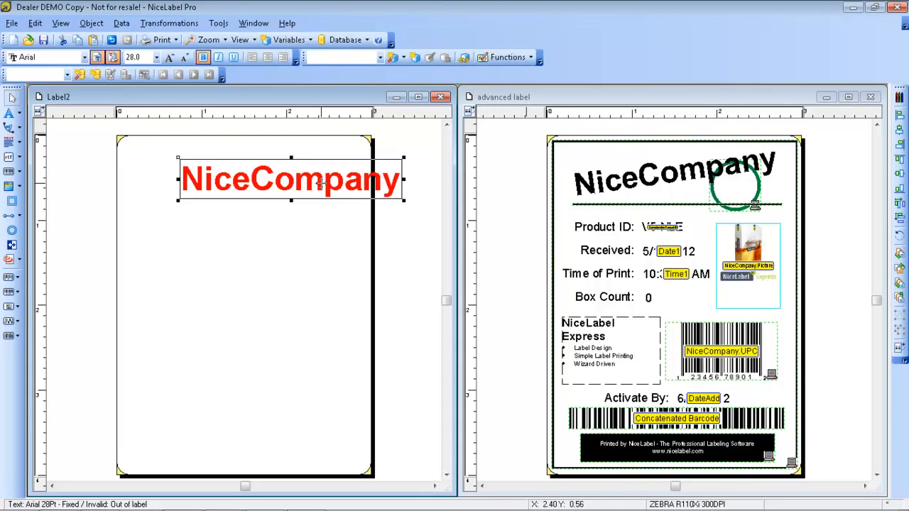
drag(321, 184, 275, 164)
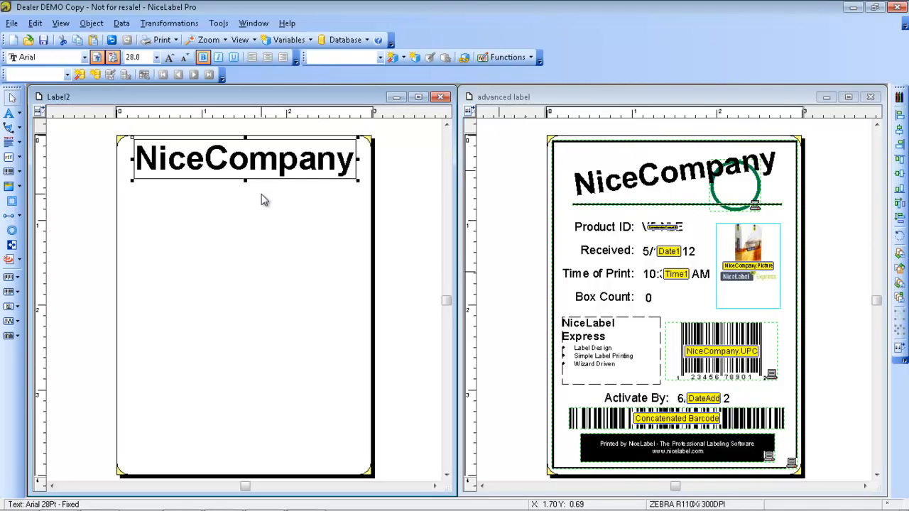
Step: Rotate the NiceCompany text by 8 degrees and set its font size to 26 points
double_click(259, 161)
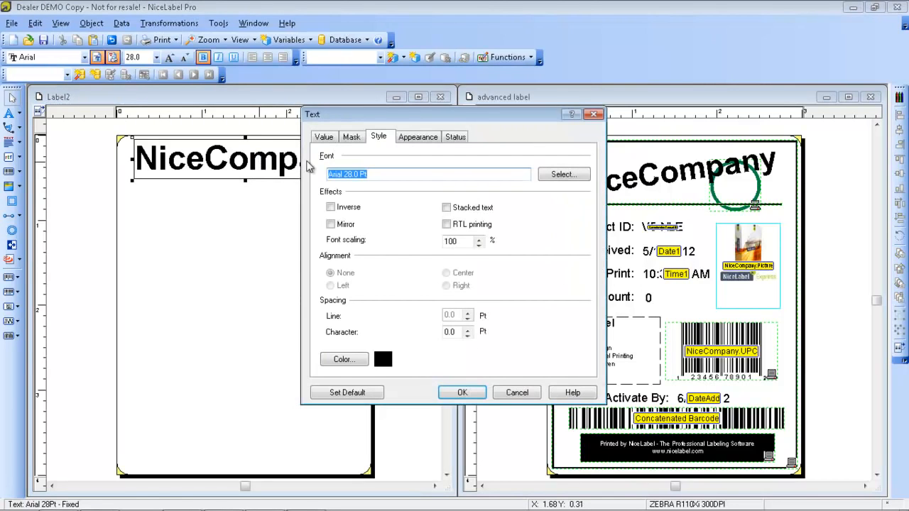
click(350, 140)
click(323, 139)
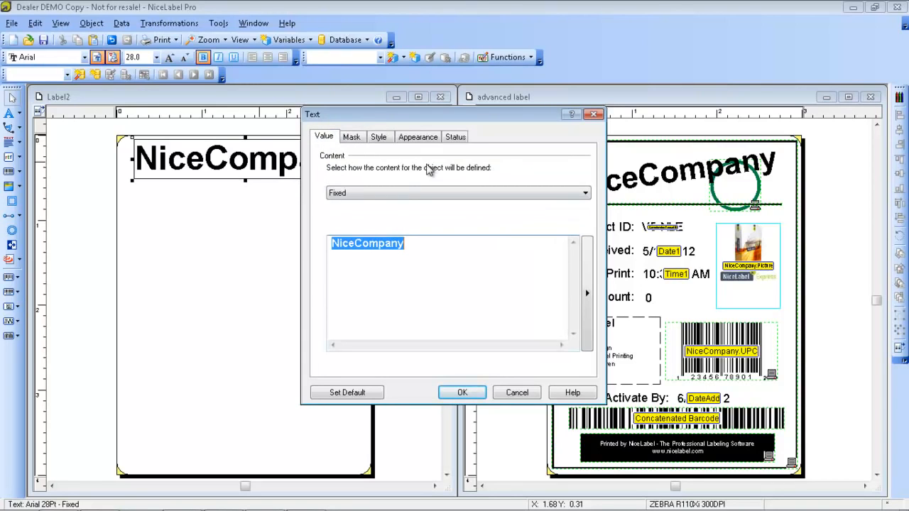
click(419, 138)
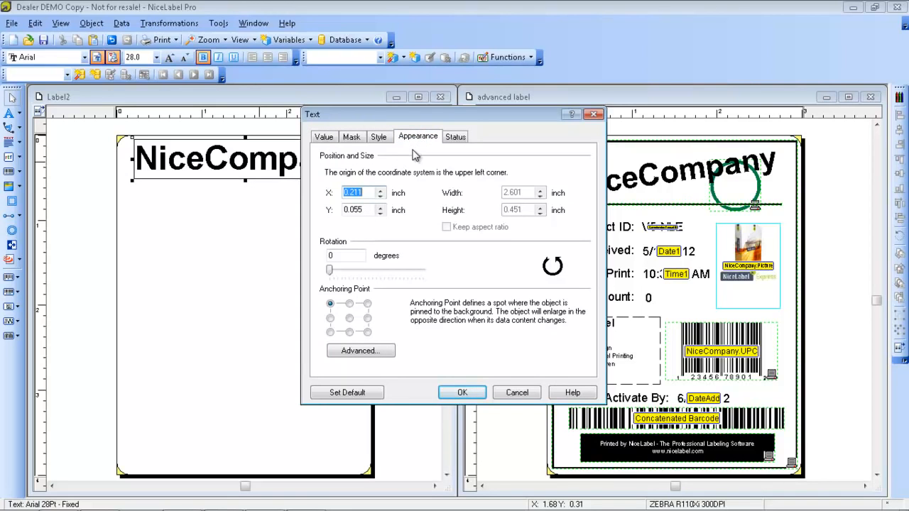
click(331, 255)
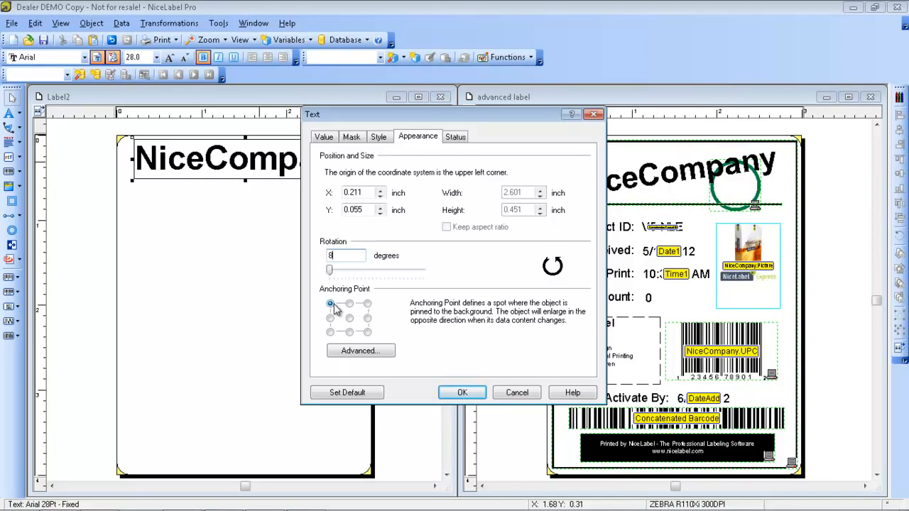
click(462, 395)
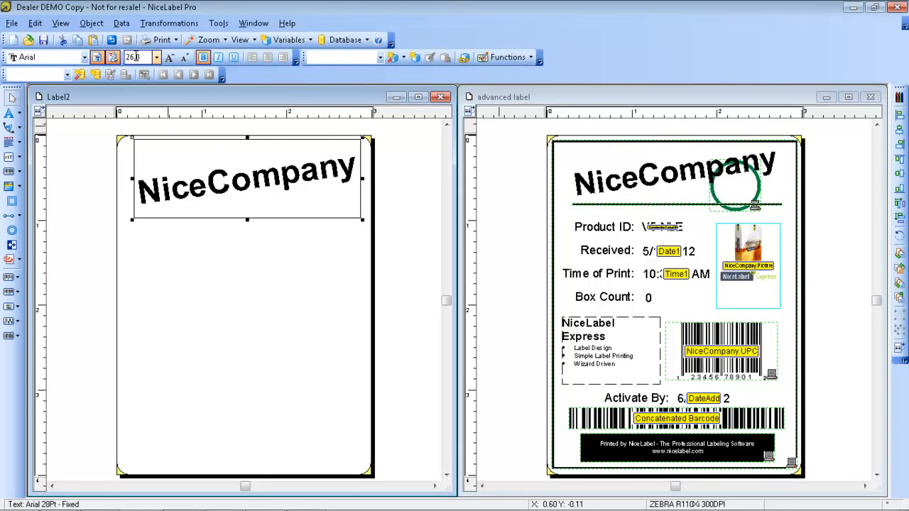
key(Return)
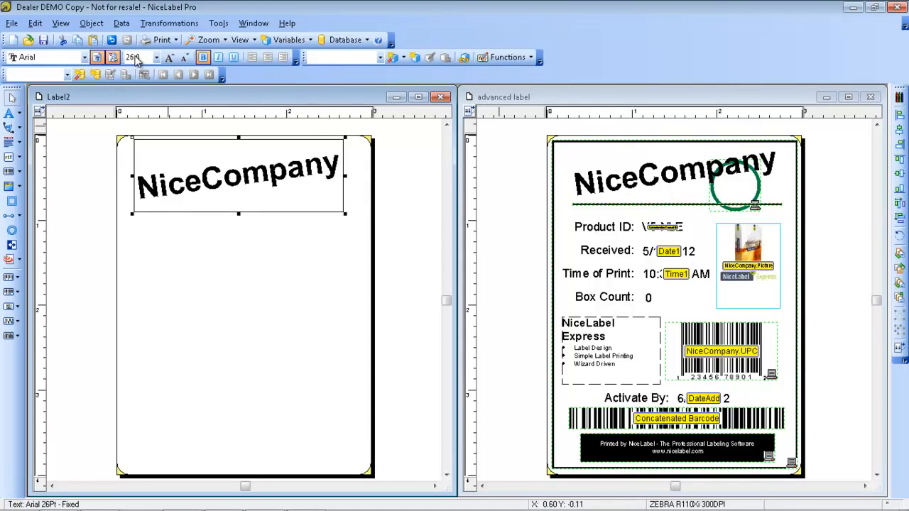
click(196, 266)
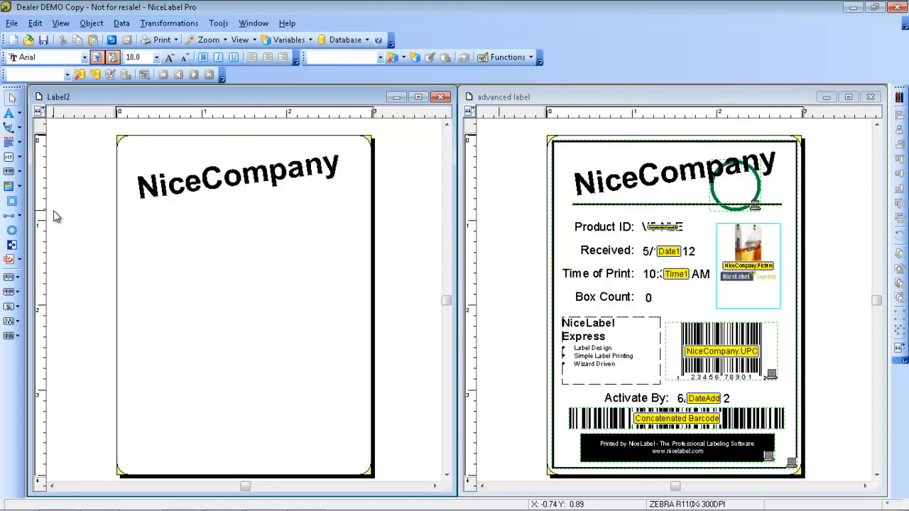
Step: Draw a horizontal line about 2.33 inches long beneath the NiceCompany text and set its thickness to 0.019 inch
click(10, 214)
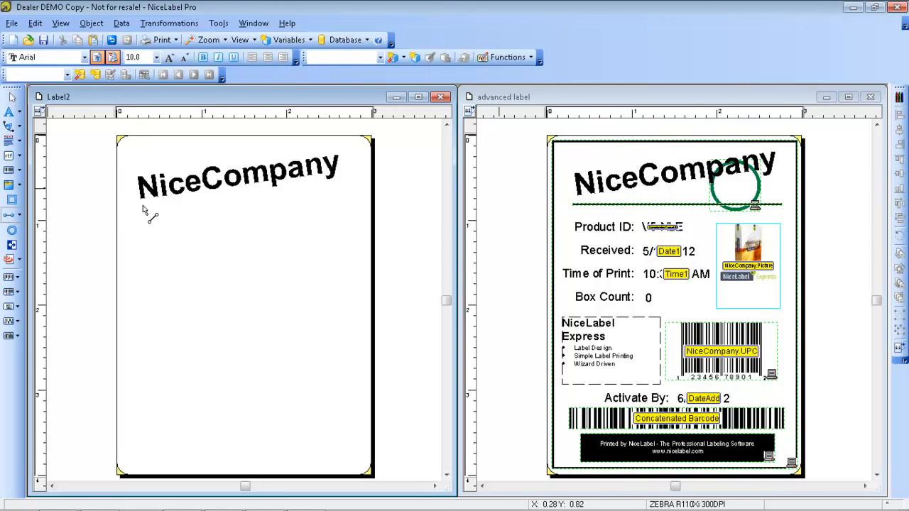
mouse_move(139, 207)
mouse_down()
mouse_move(361, 206)
mouse_move(342, 207)
mouse_up()
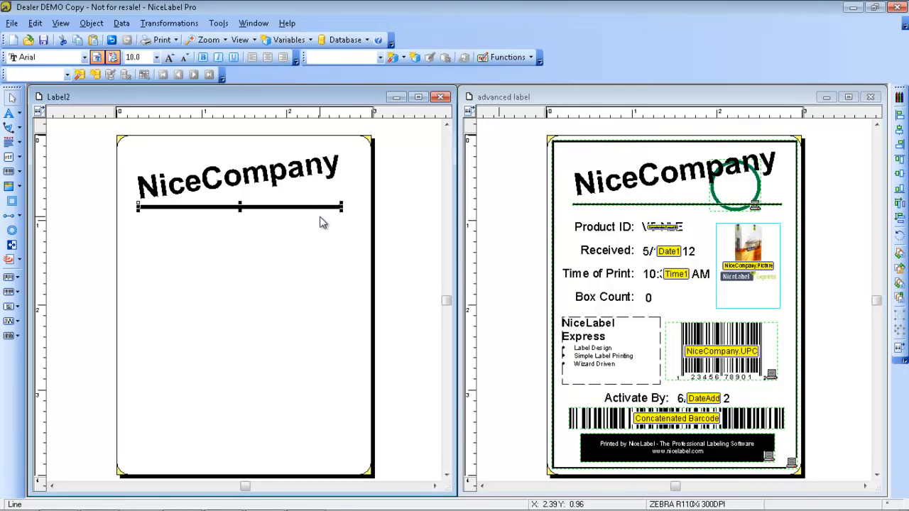
double_click(309, 207)
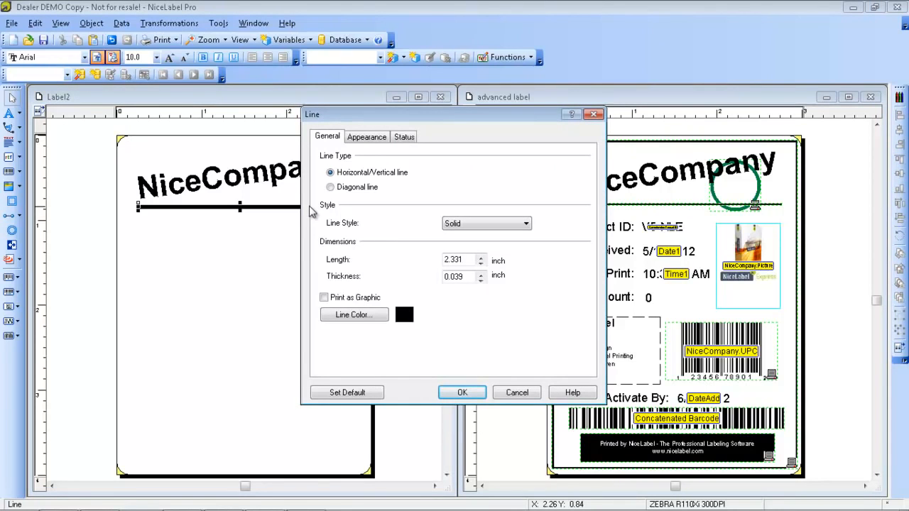
click(468, 278)
key(BackSpace)
key(BackSpace)
text(19)
click(463, 392)
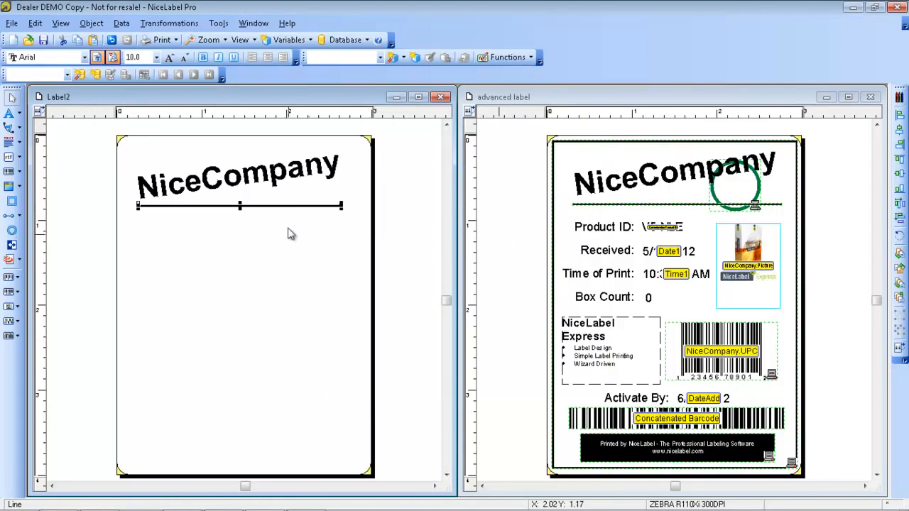
Step: Move the horizontal line slightly upward, closer to the NiceCompany text
click(284, 205)
click(286, 207)
click(287, 264)
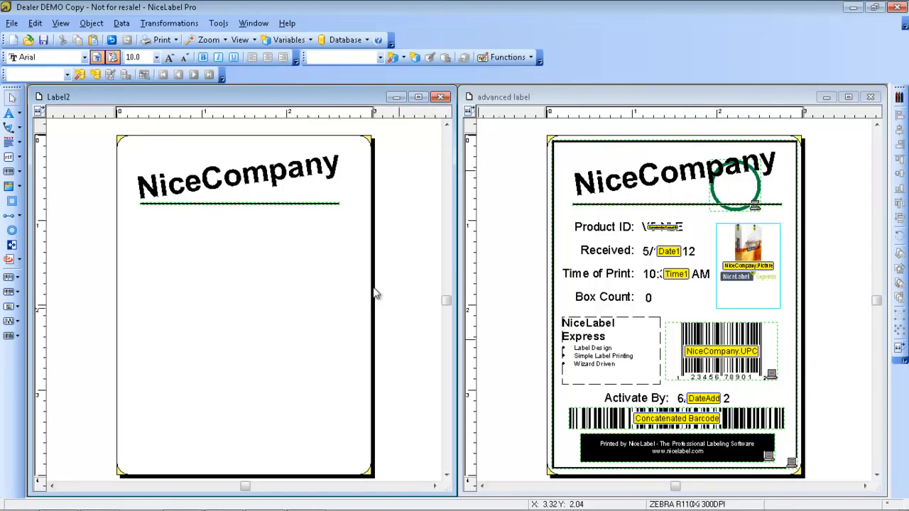
Step: Draw an unfilled circle over the "pany" part of the NiceCompany text, reaching down to the horizontal line
click(12, 230)
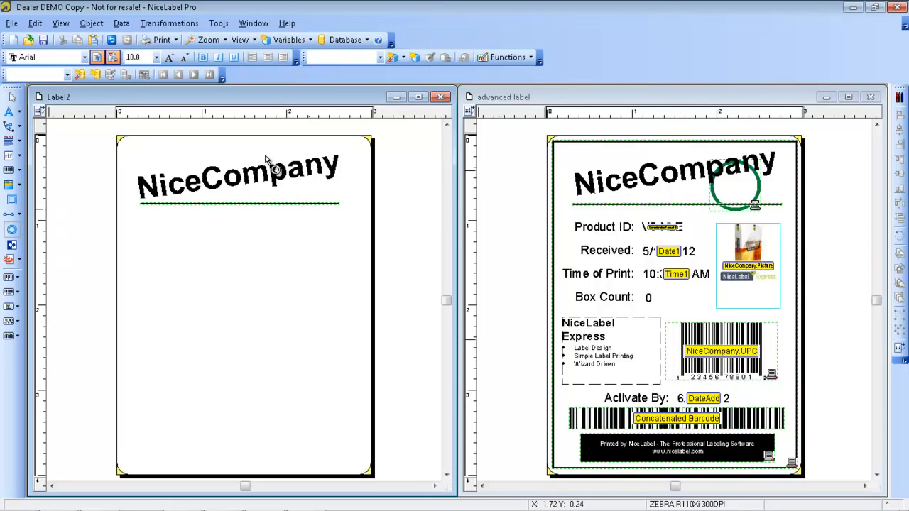
drag(267, 154, 324, 210)
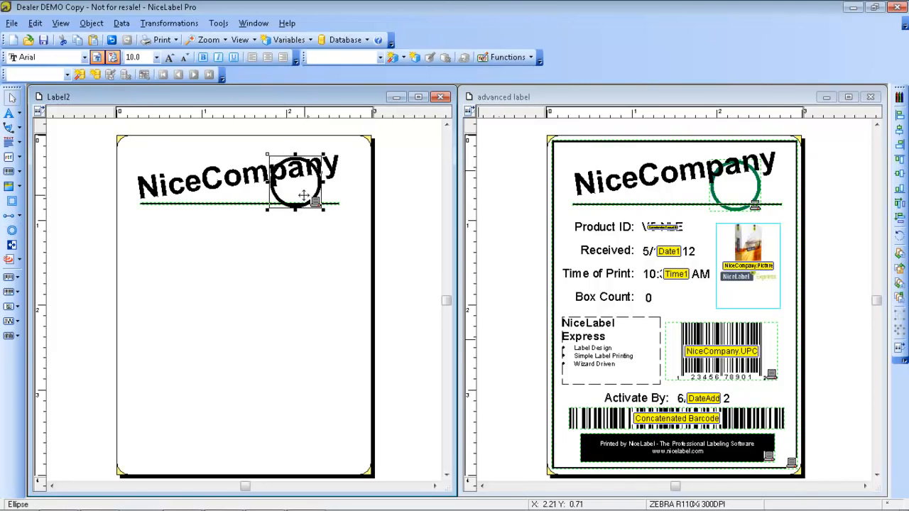
click(301, 254)
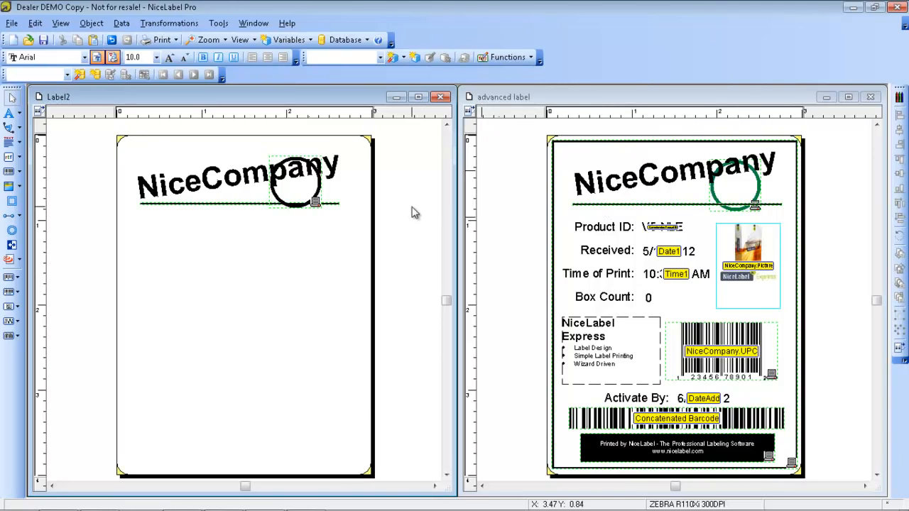
Step: Set the line color of the circle over the NiceCompany text to dark green
double_click(301, 205)
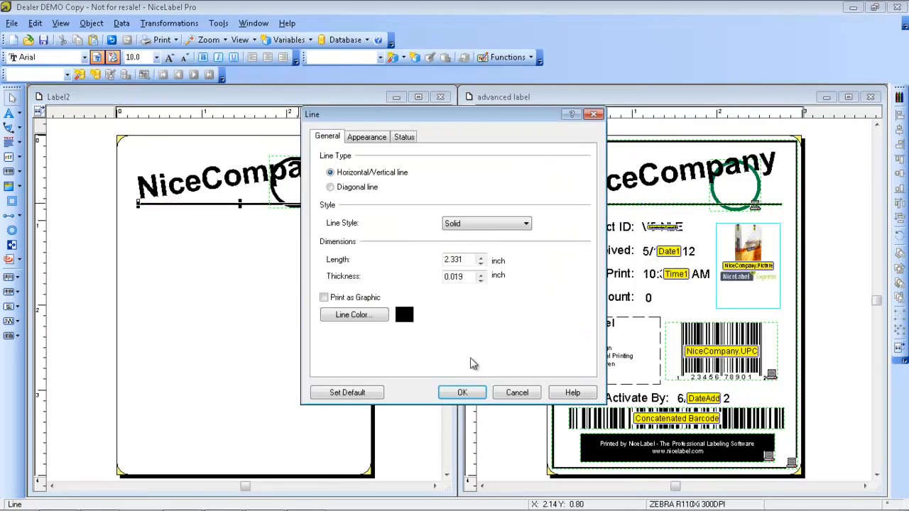
click(517, 393)
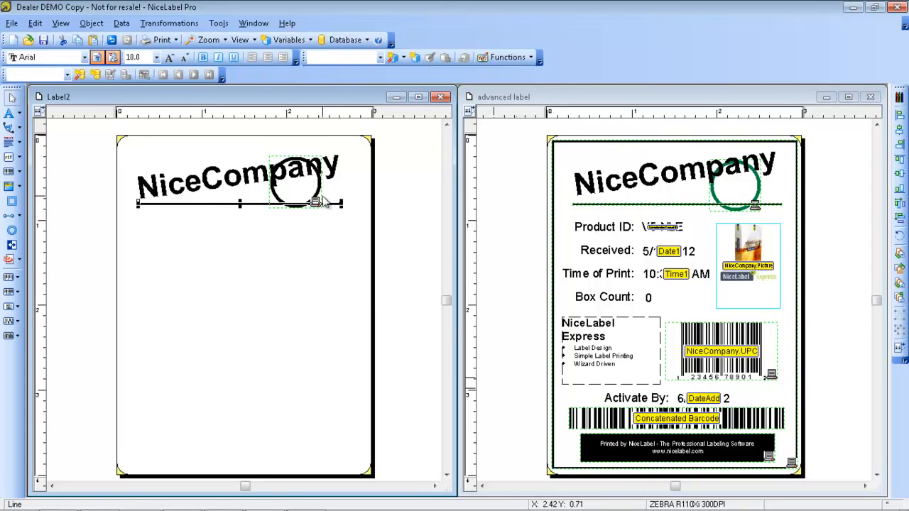
double_click(316, 191)
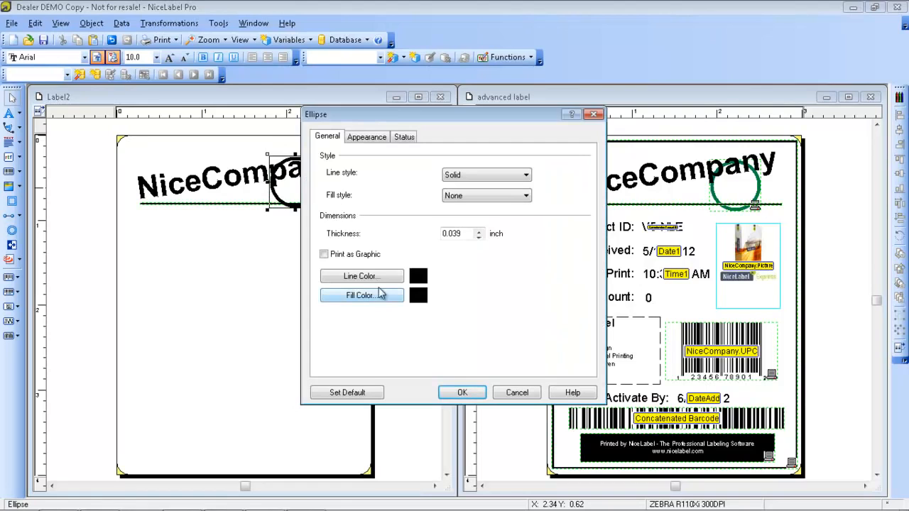
click(382, 280)
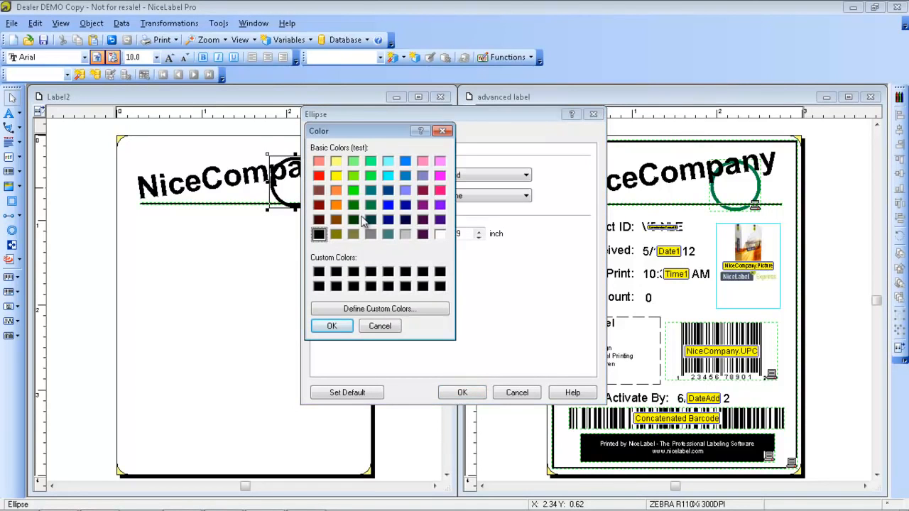
click(352, 206)
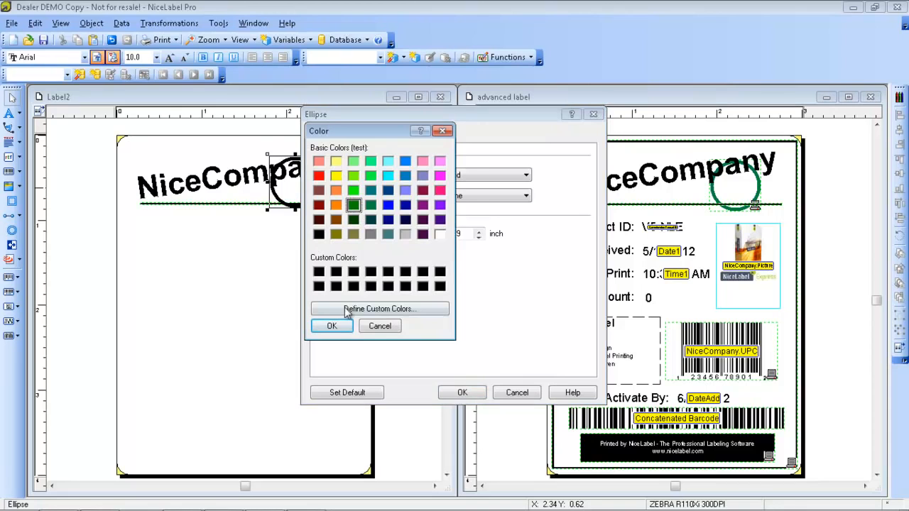
click(332, 327)
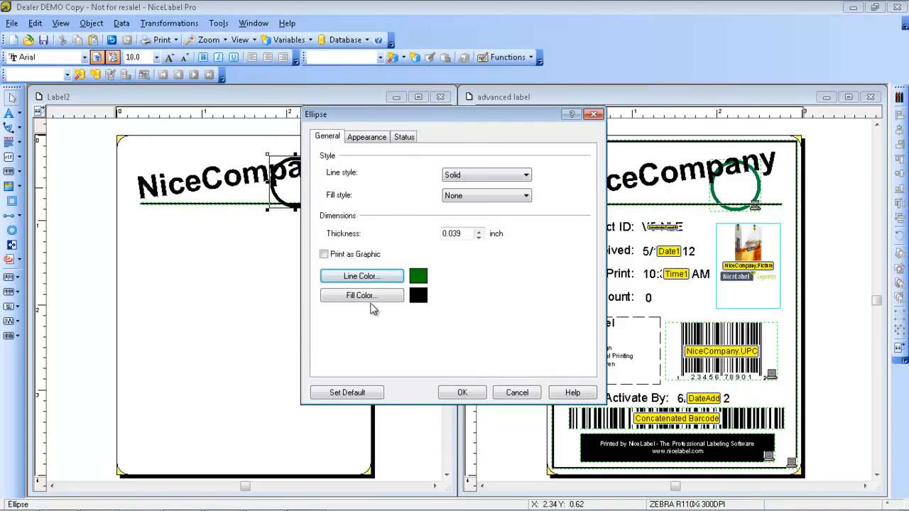
click(458, 394)
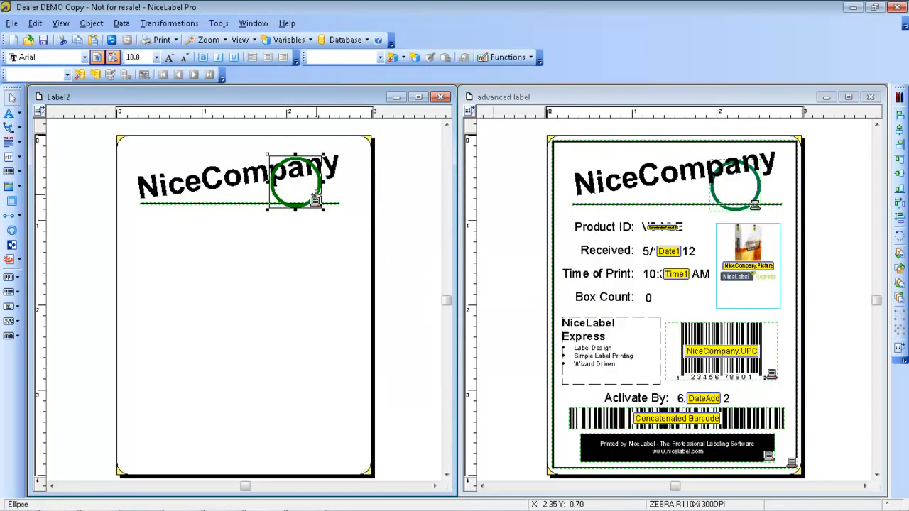
Step: Send the green circle to the back, behind the NiceCompany text
right_click(317, 199)
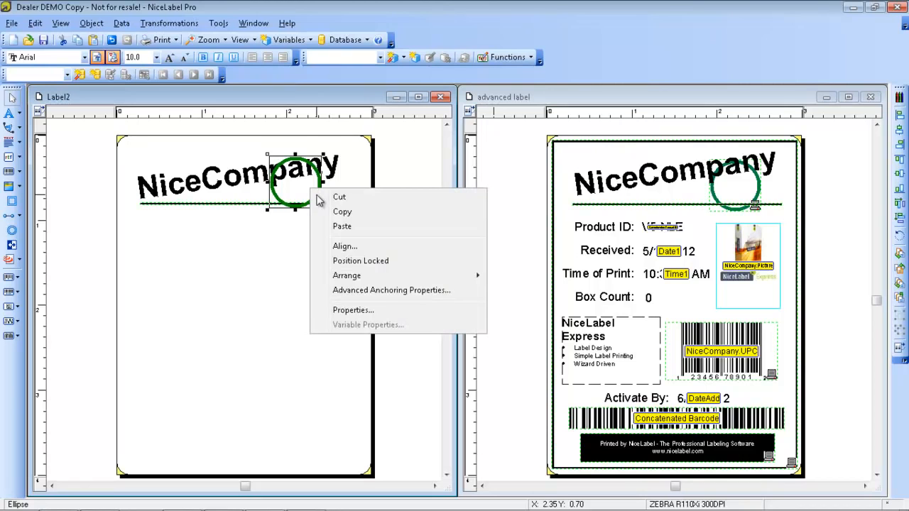
mouse_move(342, 277)
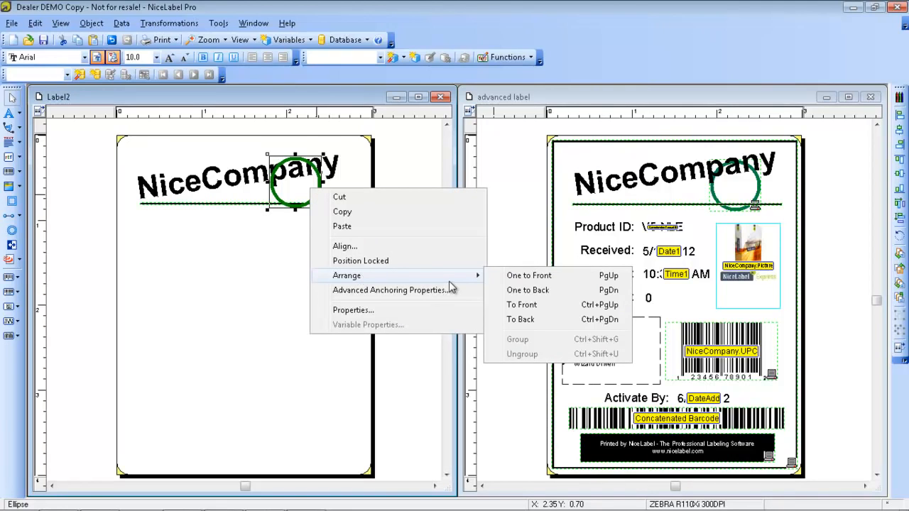
click(520, 320)
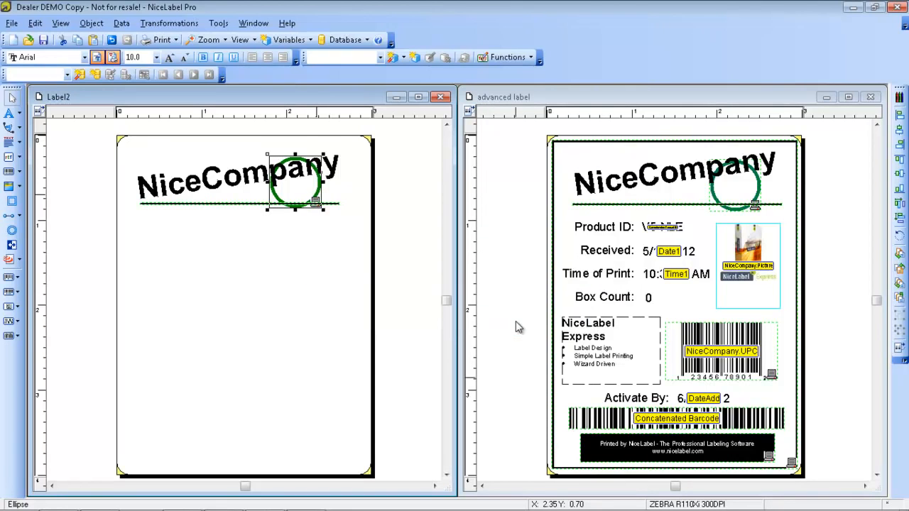
double_click(321, 236)
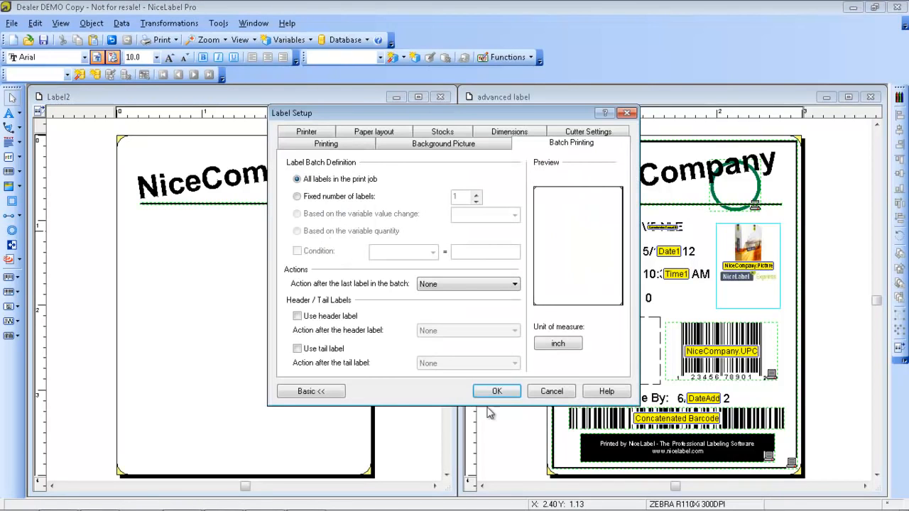
click(548, 393)
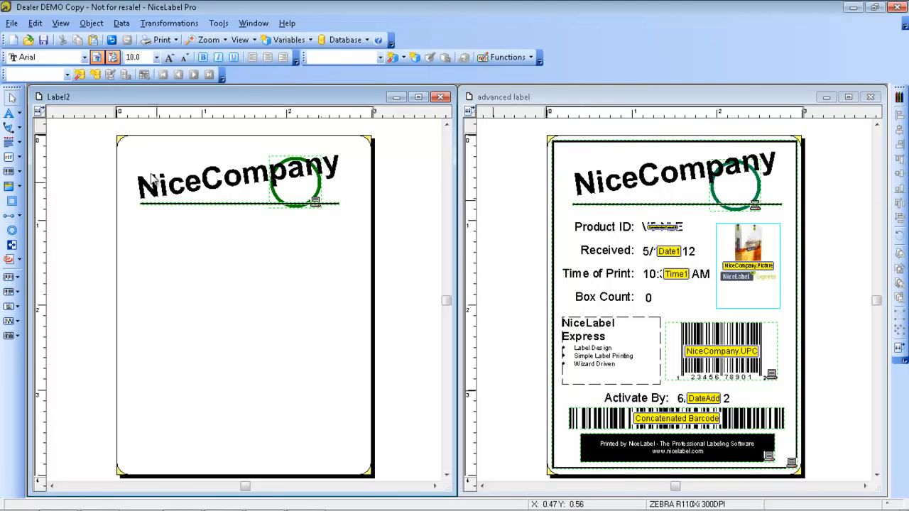
Step: Add a fixed text object reading "Product ID:" below the start of the horizontal line
click(9, 114)
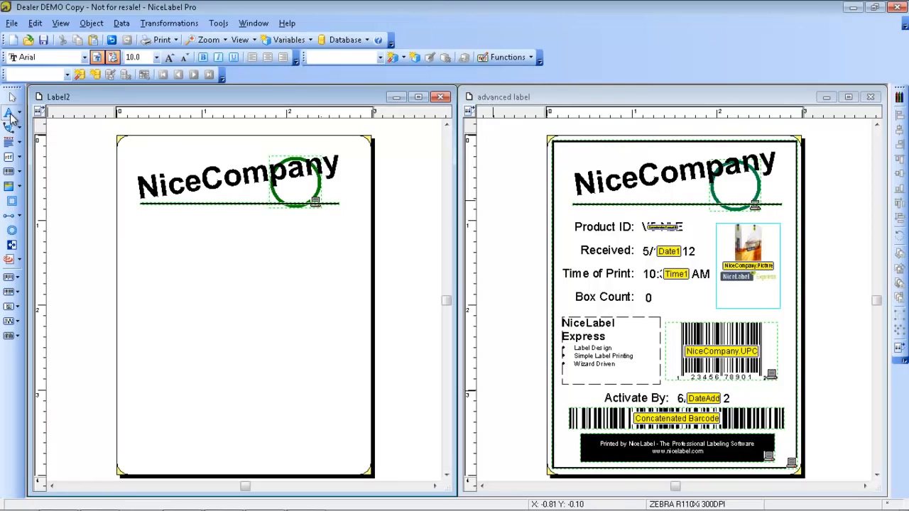
click(140, 224)
text(Product )
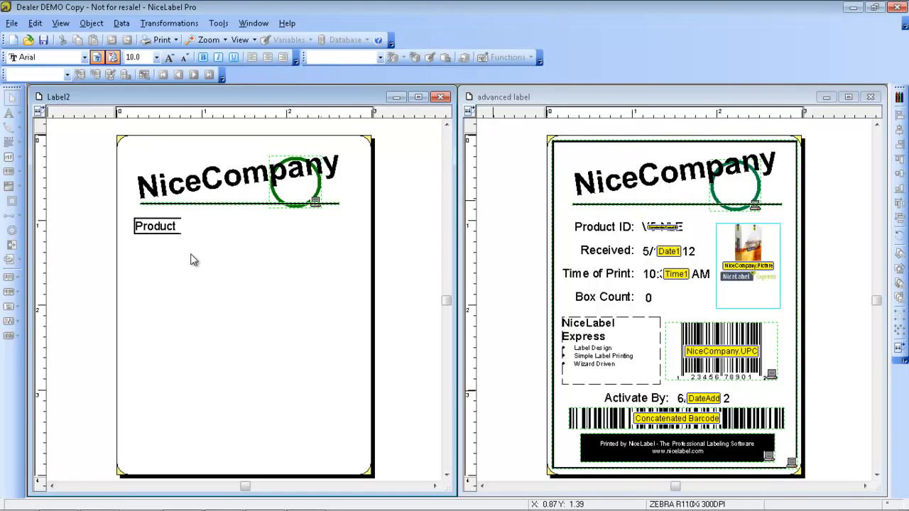
text(ID:)
key(Escape)
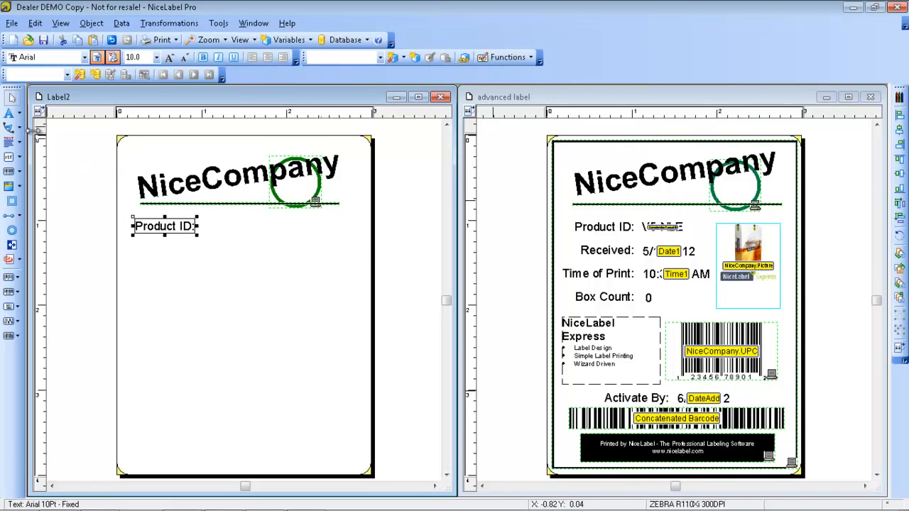
Step: Add a fixed text object reading "Received:" below the Product ID text
click(171, 261)
click(171, 261)
text(Received)
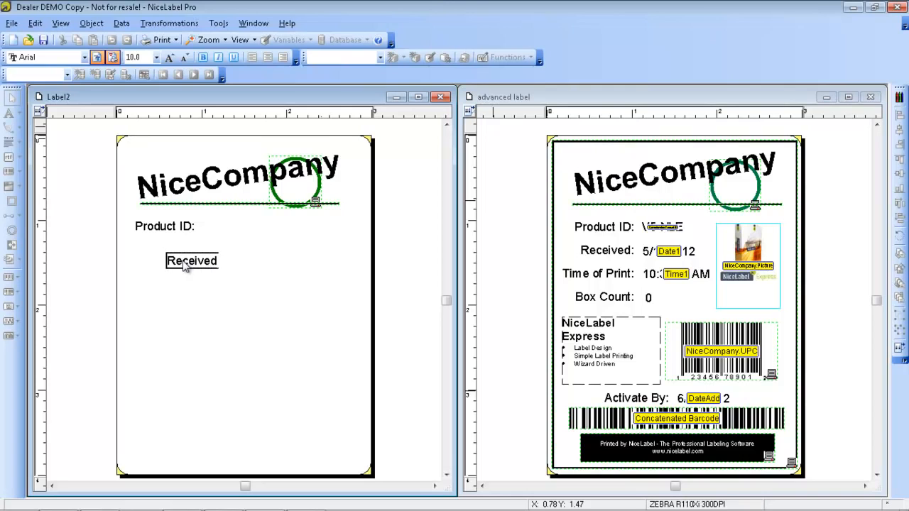
key(BackSpace)
key(Escape)
Step: Add a fixed text object reading "Time of Print:" below the Received text
click(16, 126)
click(159, 289)
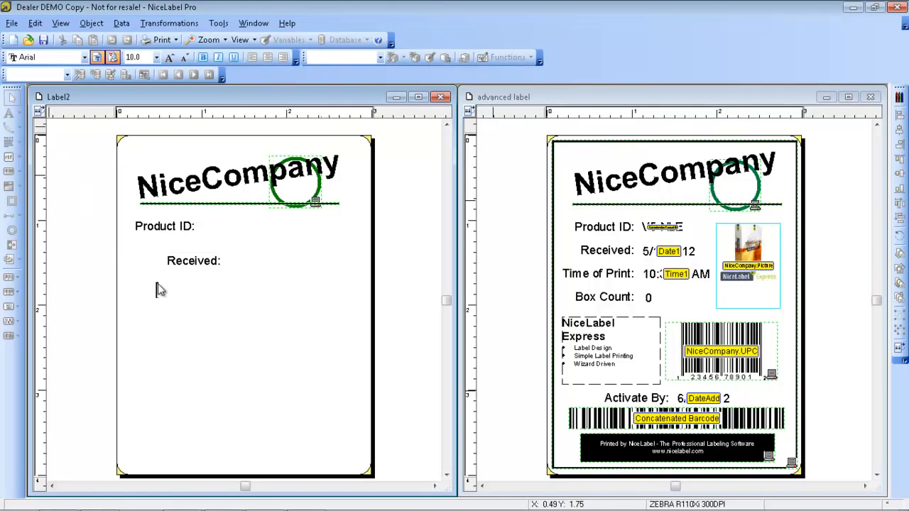
text(Time of P)
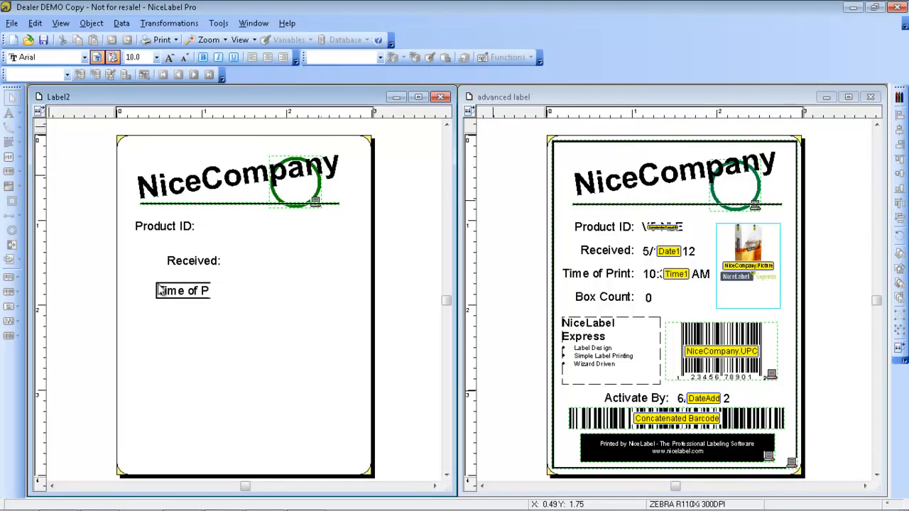
text(rint:)
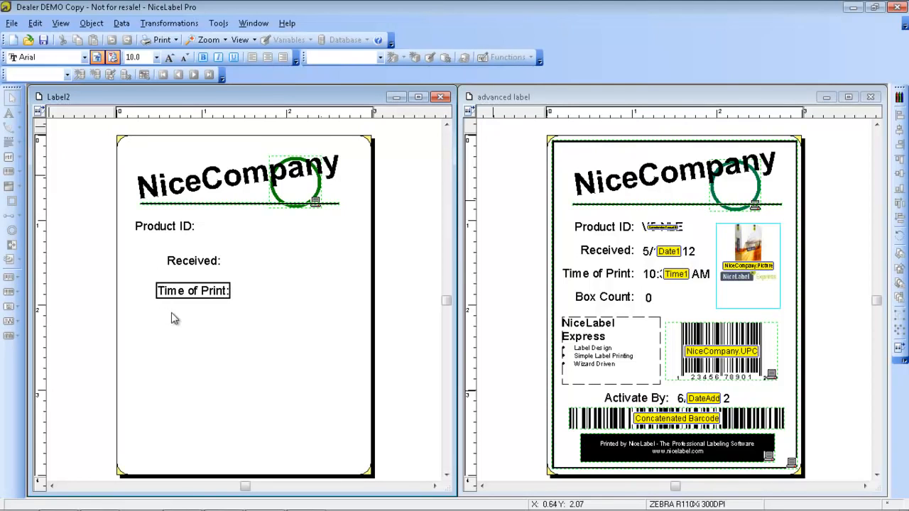
key(Escape)
Step: Add a fixed text object reading "Box Count:" below the Time of Print text
click(10, 113)
click(150, 320)
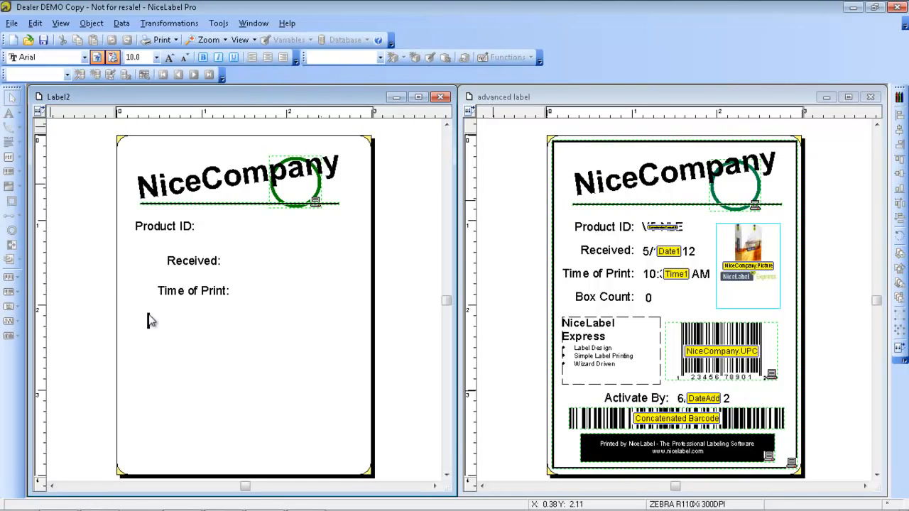
text(Box Co)
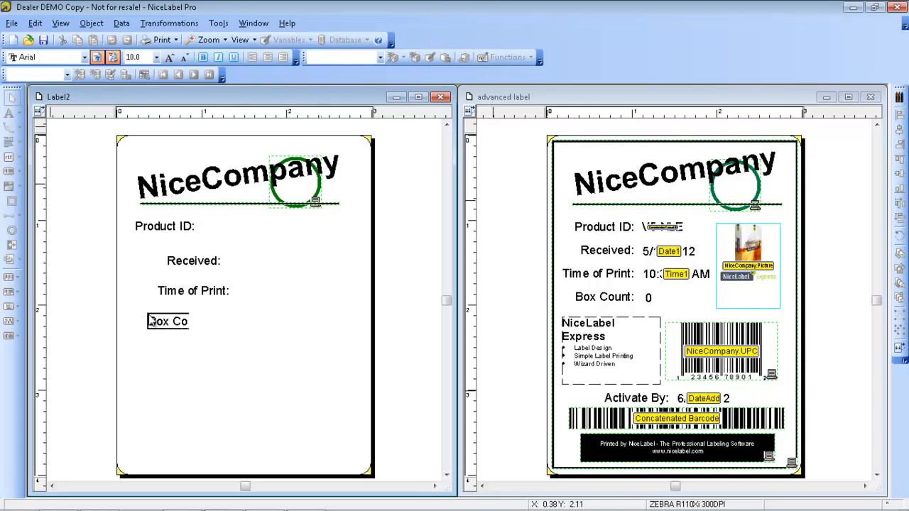
text(unt:)
click(264, 345)
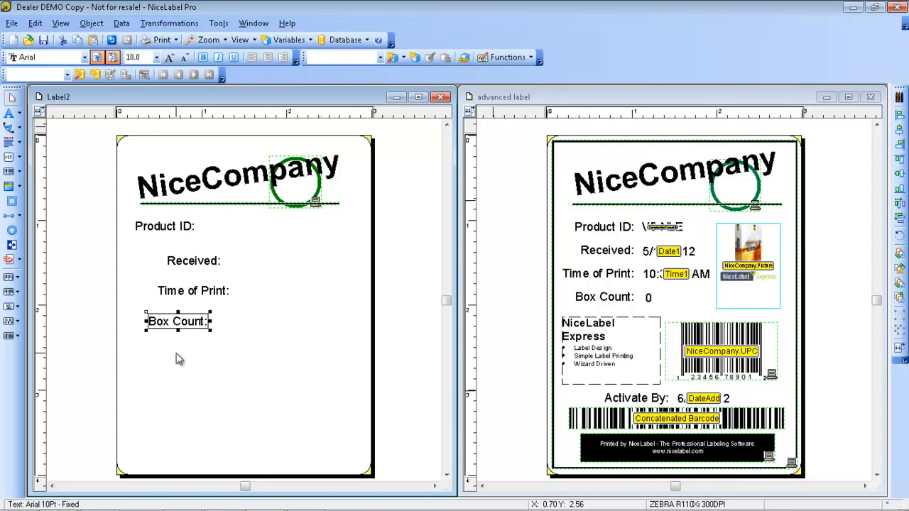
Step: Left-align the four field captions, space them evenly vertically, and shift them together slightly up and to the left
drag(173, 345, 166, 230)
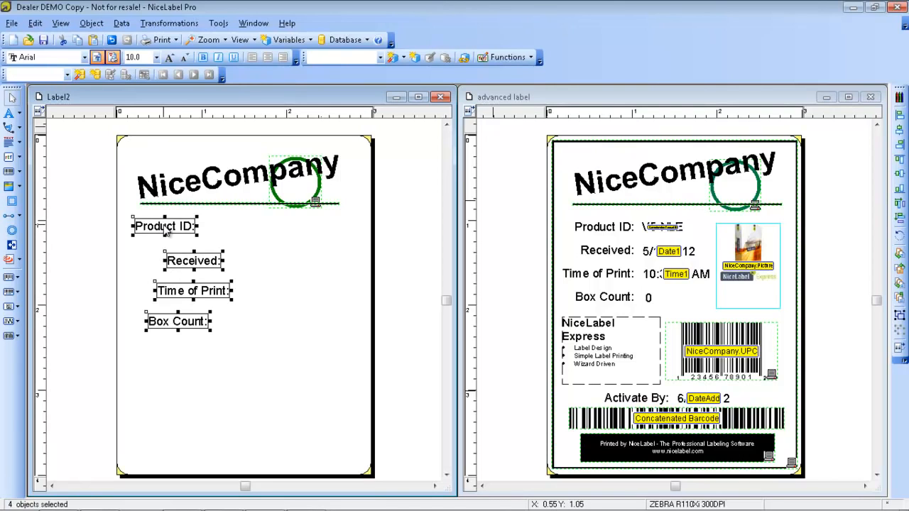
click(901, 115)
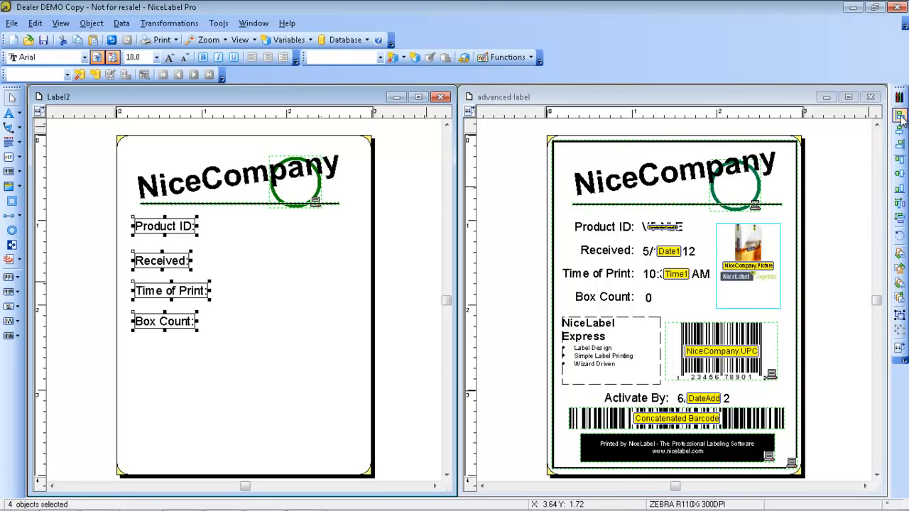
click(901, 218)
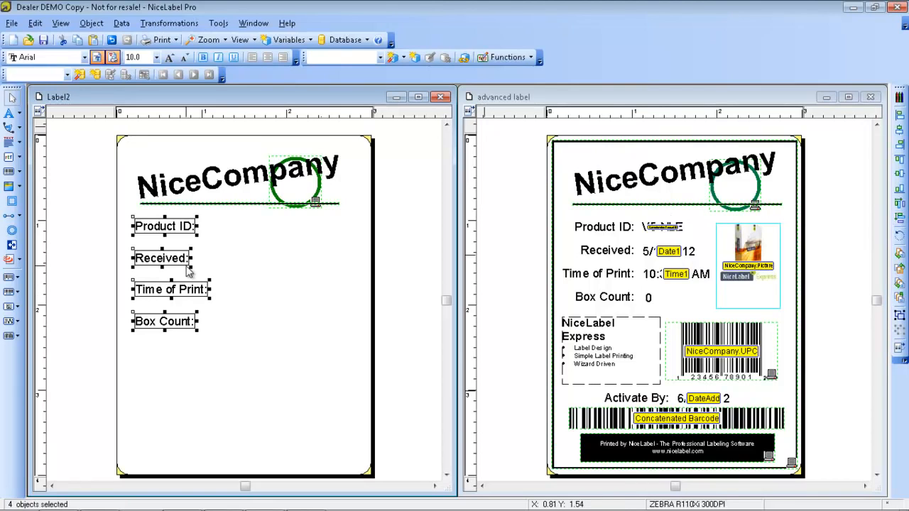
drag(154, 226, 151, 225)
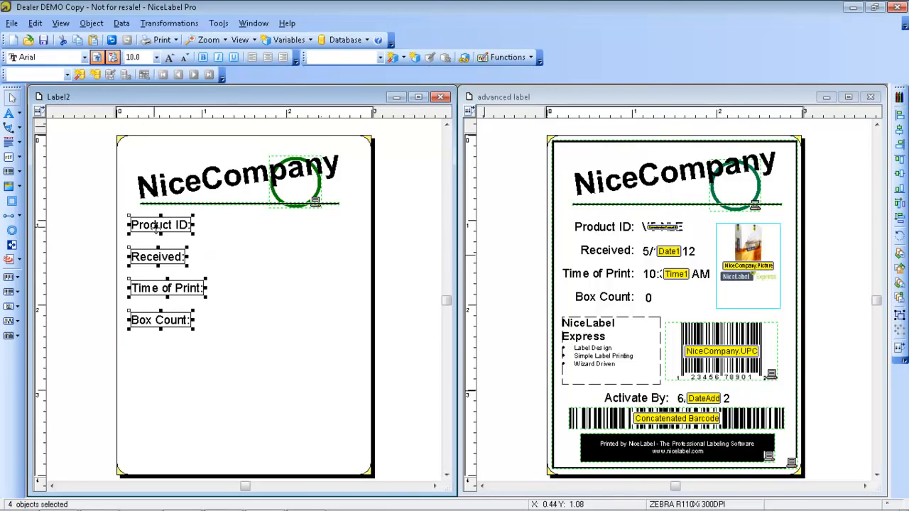
Step: Move the header objects, including the horizontal line and green circle, slightly upward away from the field captions
click(342, 226)
drag(352, 210, 229, 178)
click(263, 248)
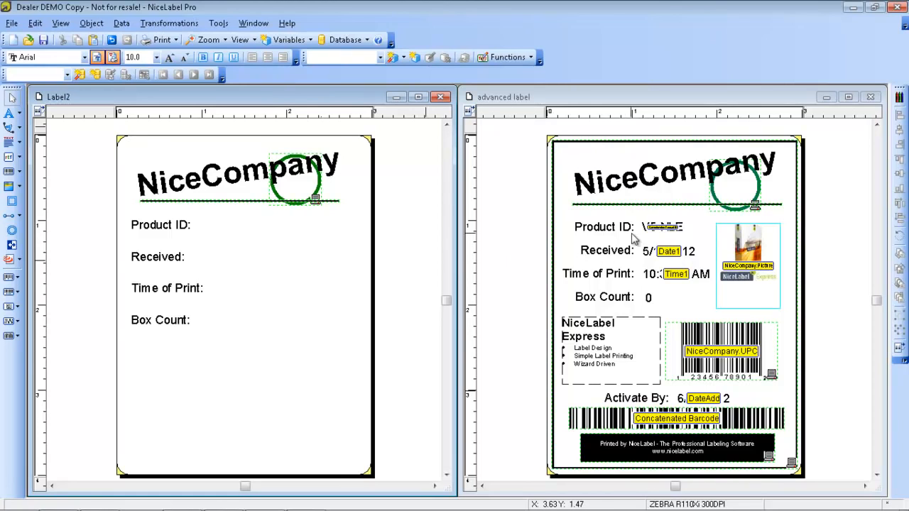
Step: Right-align the four field captions with each other and shift them together slightly to the left
drag(169, 364, 182, 238)
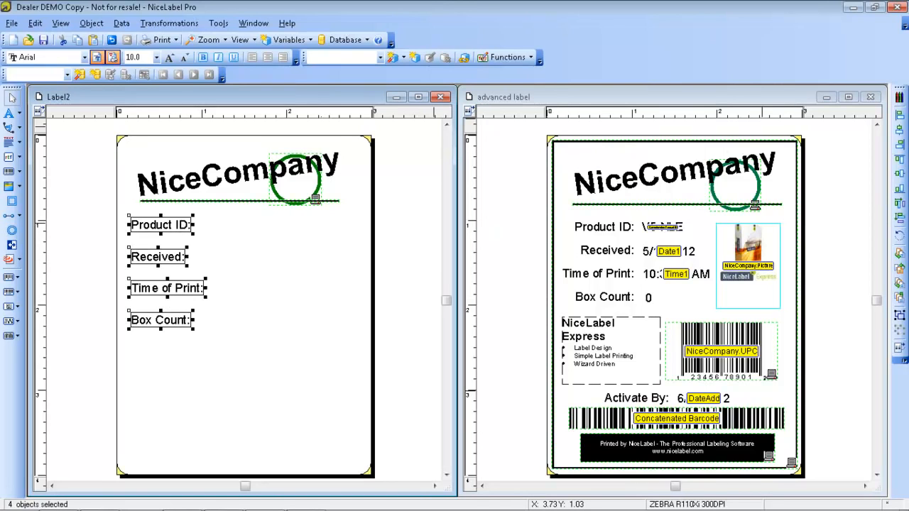
click(901, 145)
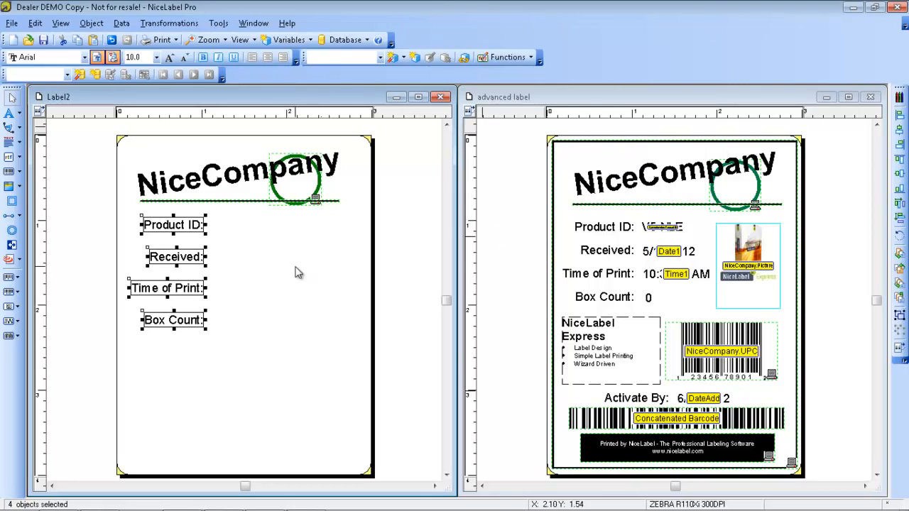
drag(199, 223, 191, 223)
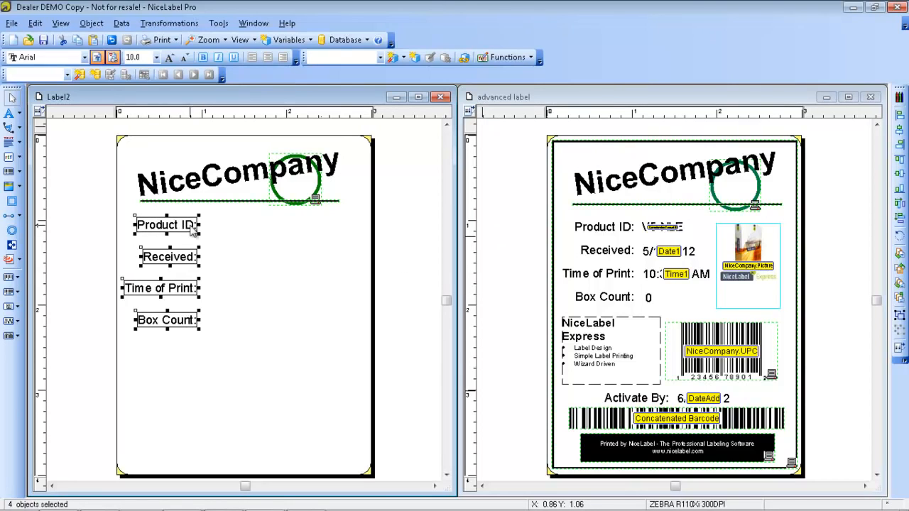
click(277, 318)
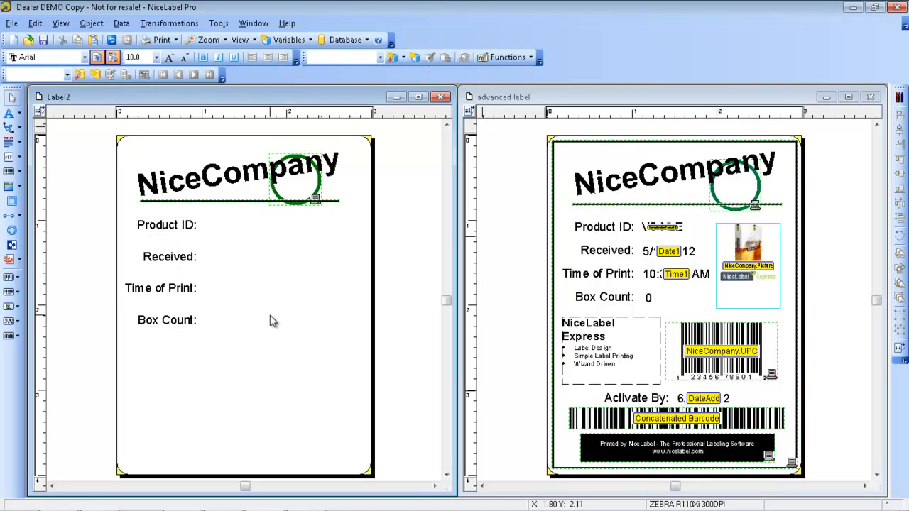
Step: Move the inverse block off the footer text in the advanced label and copy the two-line footer text
click(686, 442)
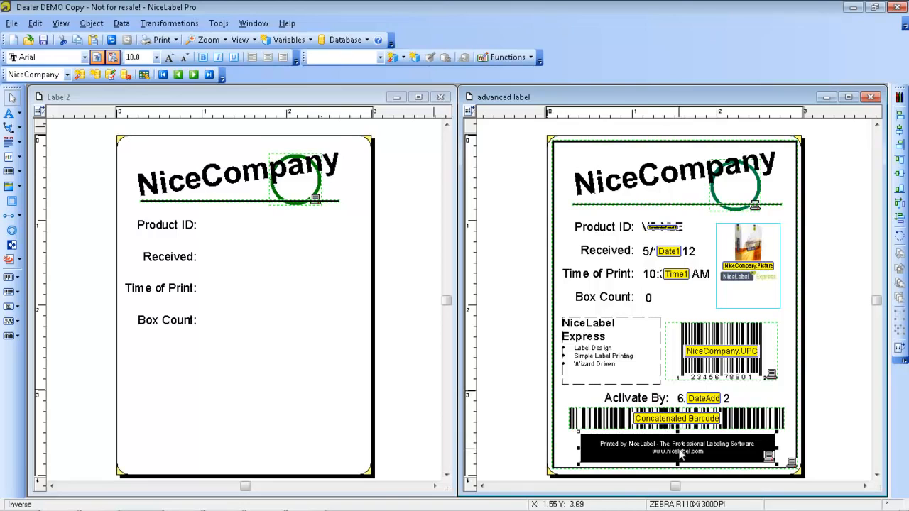
mouse_move(679, 446)
mouse_down()
mouse_move(678, 425)
mouse_move(678, 455)
mouse_move(678, 427)
mouse_move(679, 439)
mouse_up()
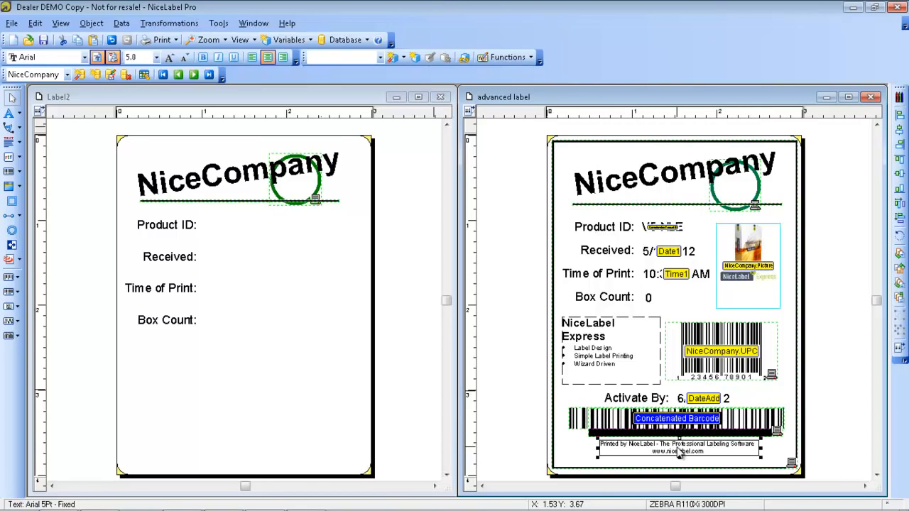
right_click(678, 453)
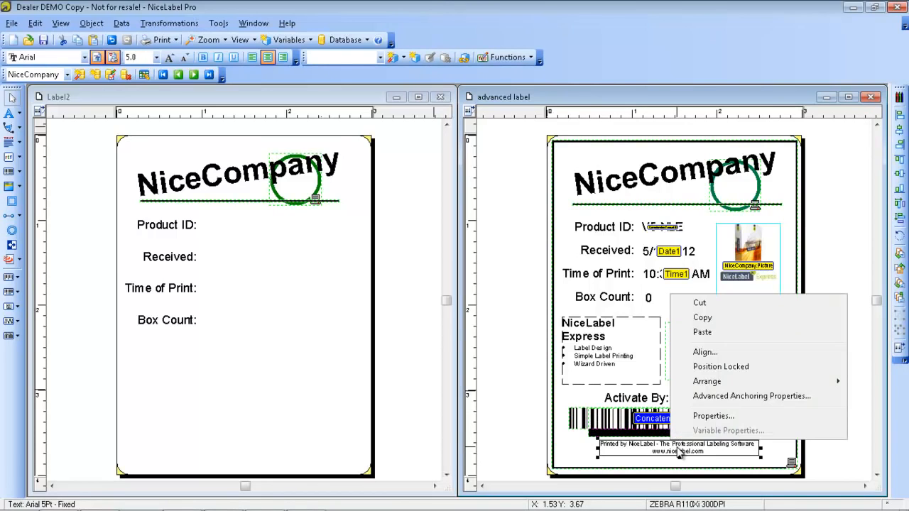
click(723, 320)
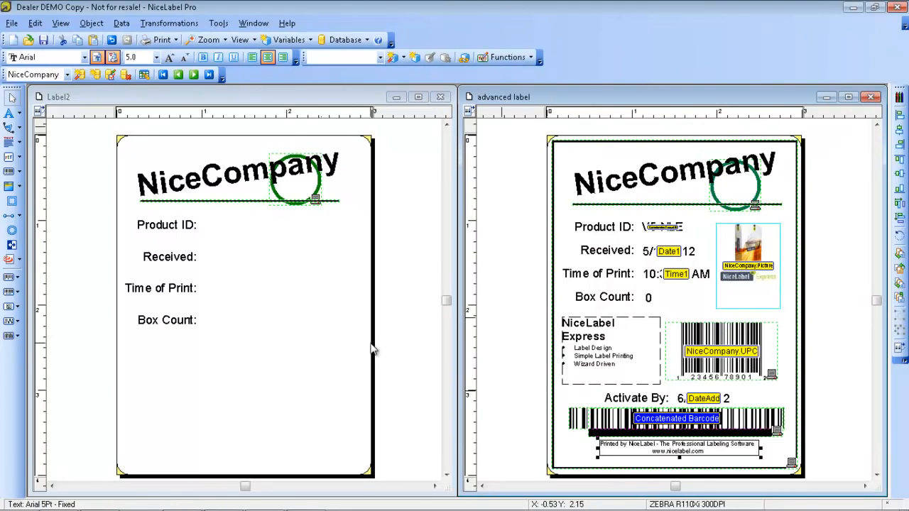
Step: Paste the copied footer text into Label2 and position it centrally just above the label's bottom edge
click(283, 104)
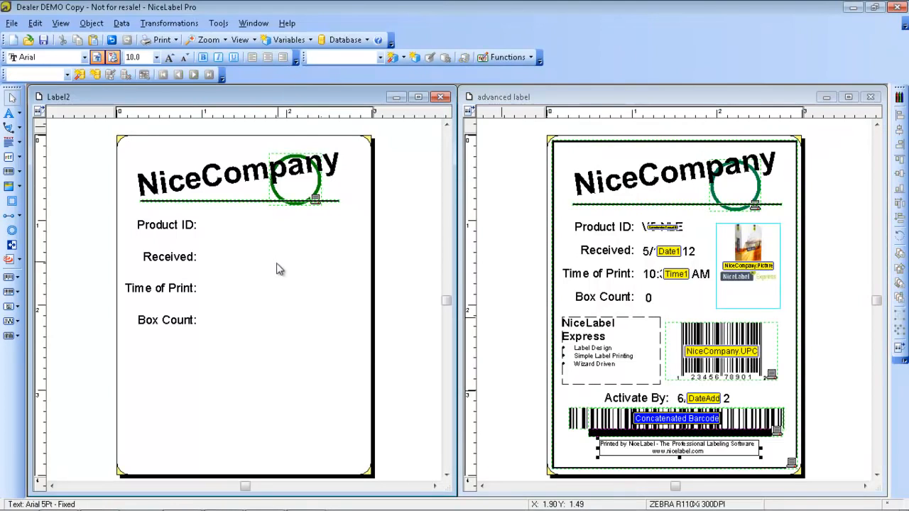
right_click(223, 379)
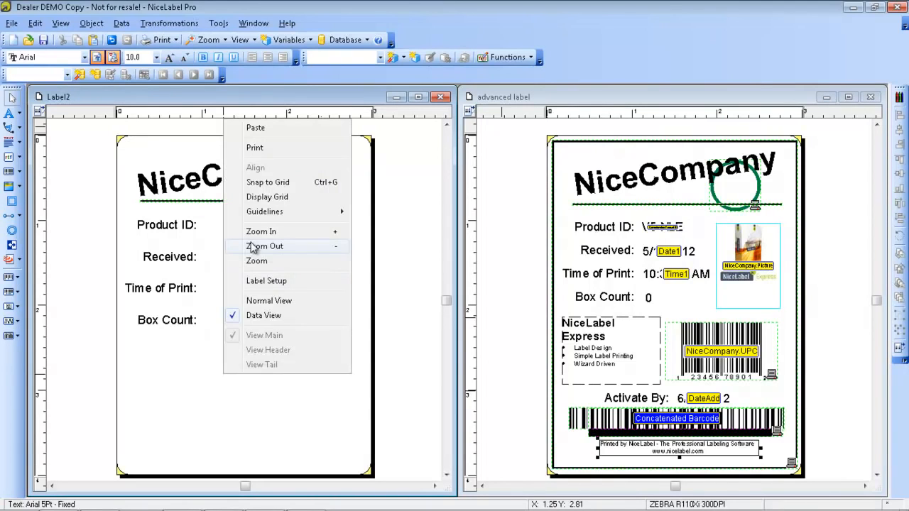
click(254, 128)
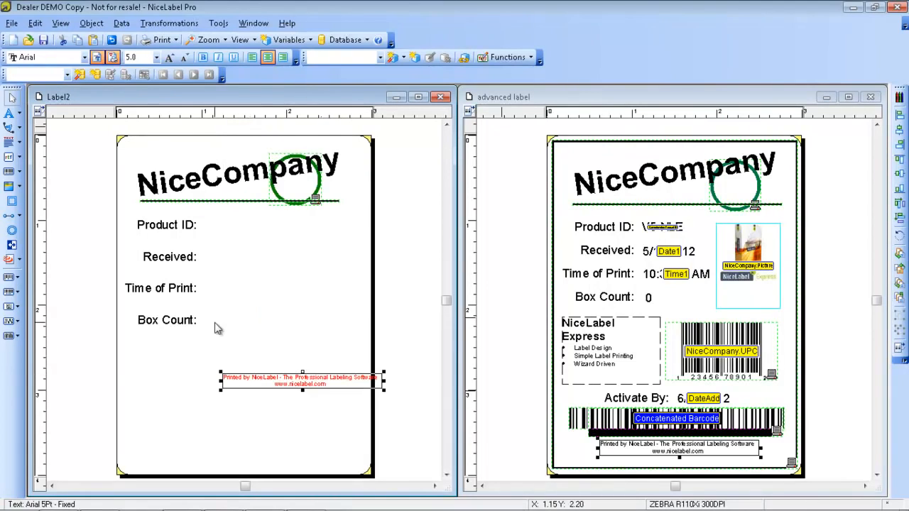
drag(268, 381, 213, 458)
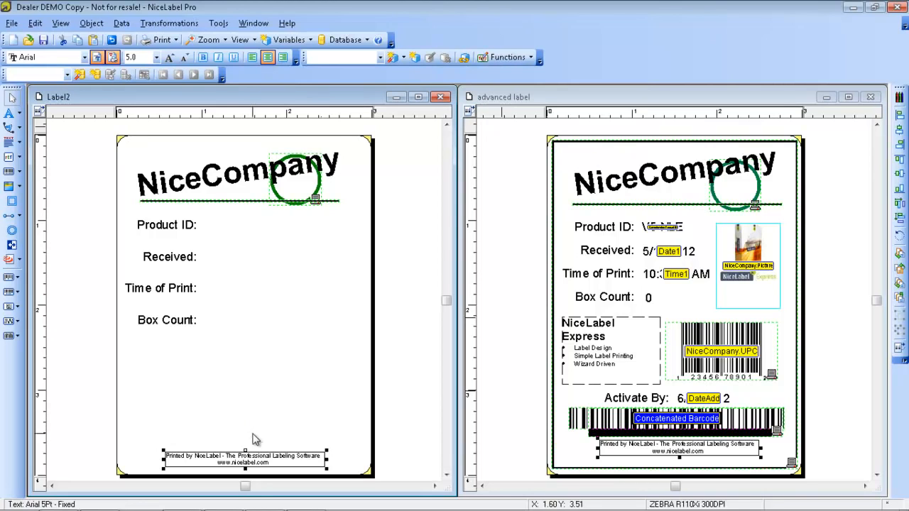
drag(241, 456, 241, 453)
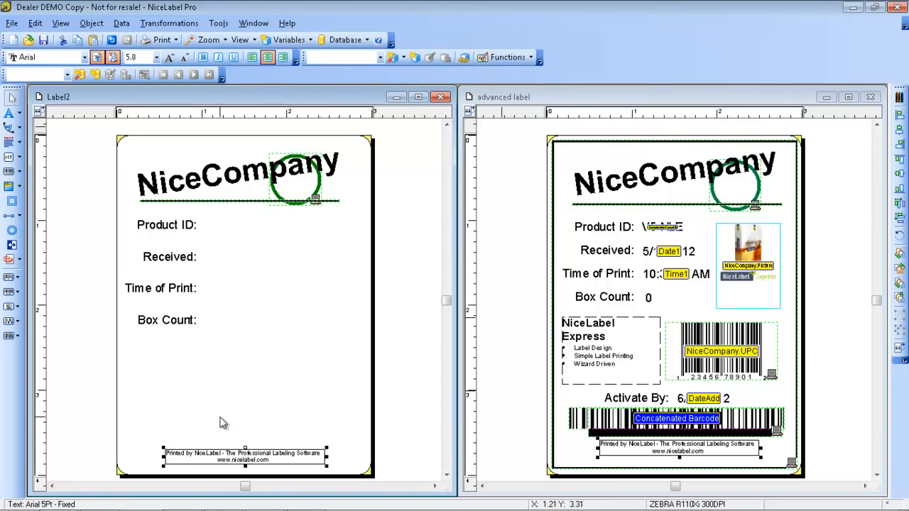
click(220, 418)
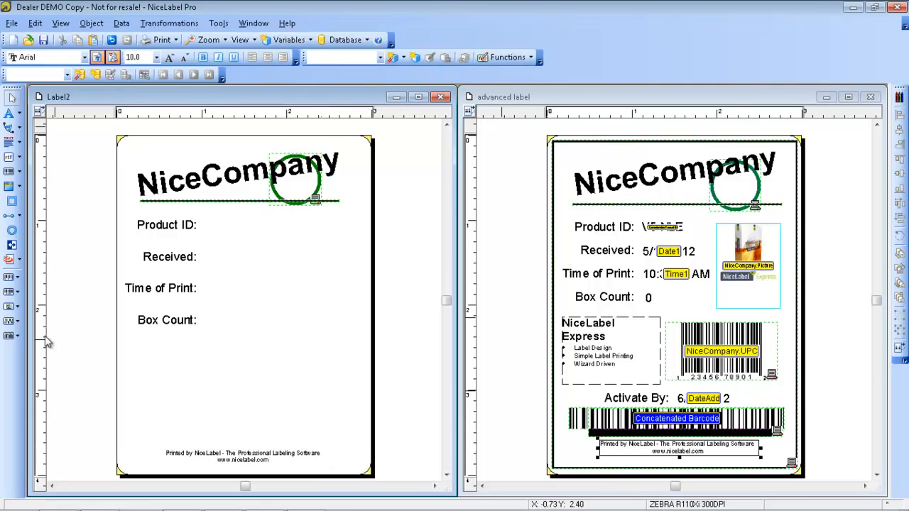
Step: Draw an inverse object about 2 inches wide and 0.3 inch tall over the footer text in Label2
click(11, 245)
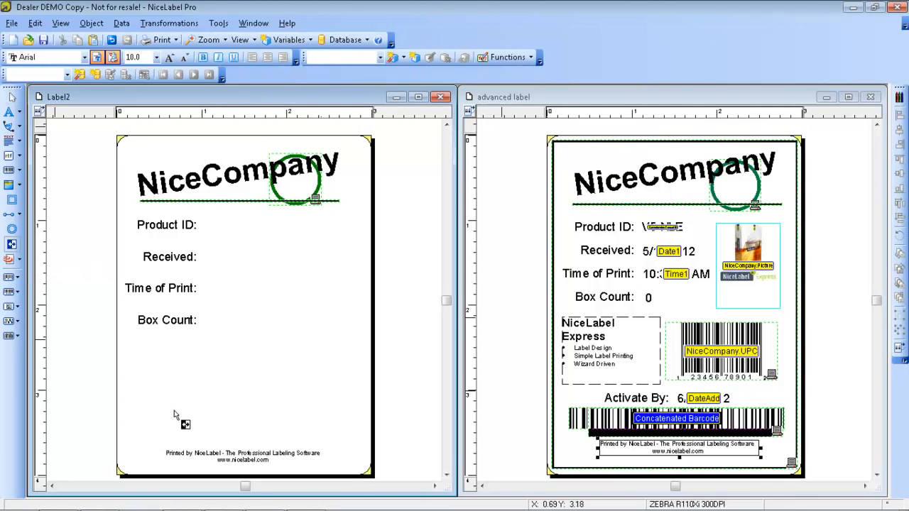
drag(154, 441, 330, 470)
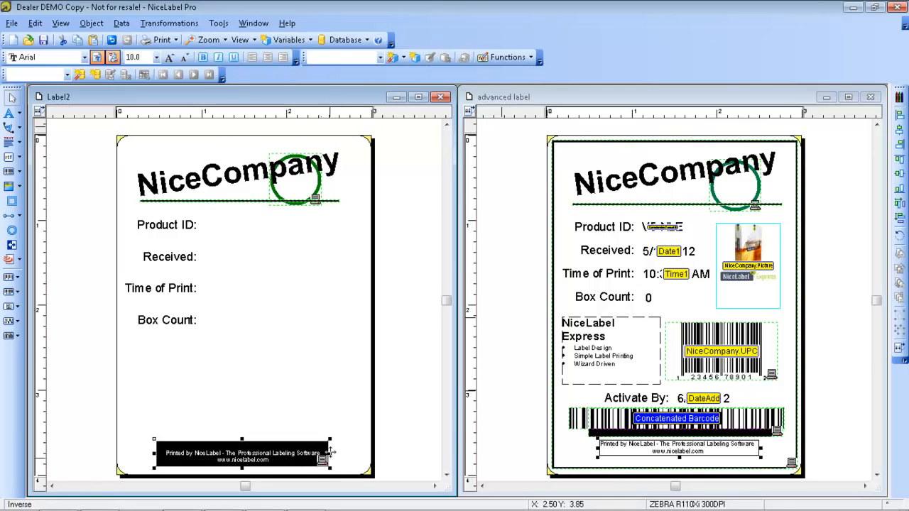
click(336, 404)
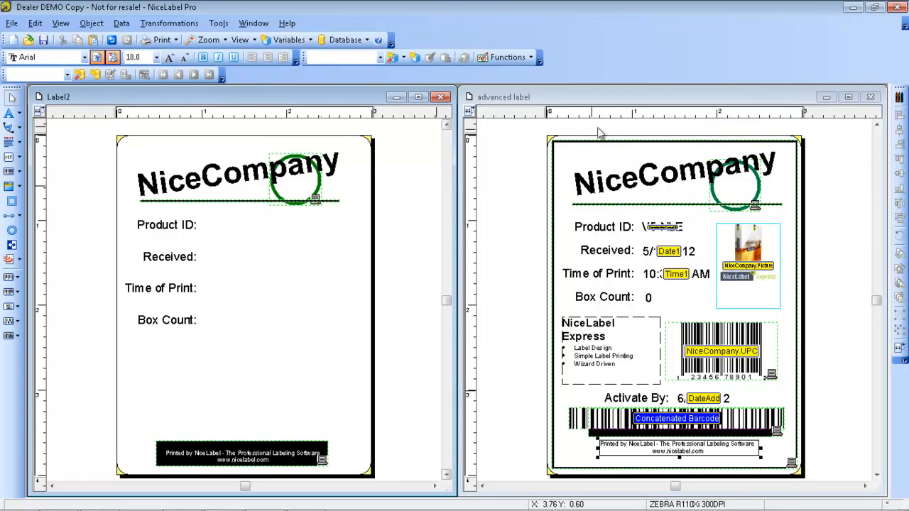
click(639, 98)
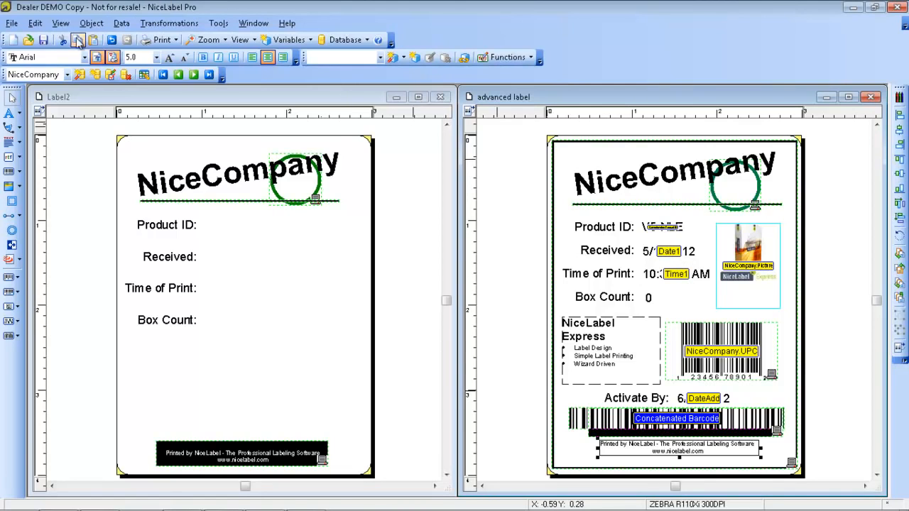
click(62, 24)
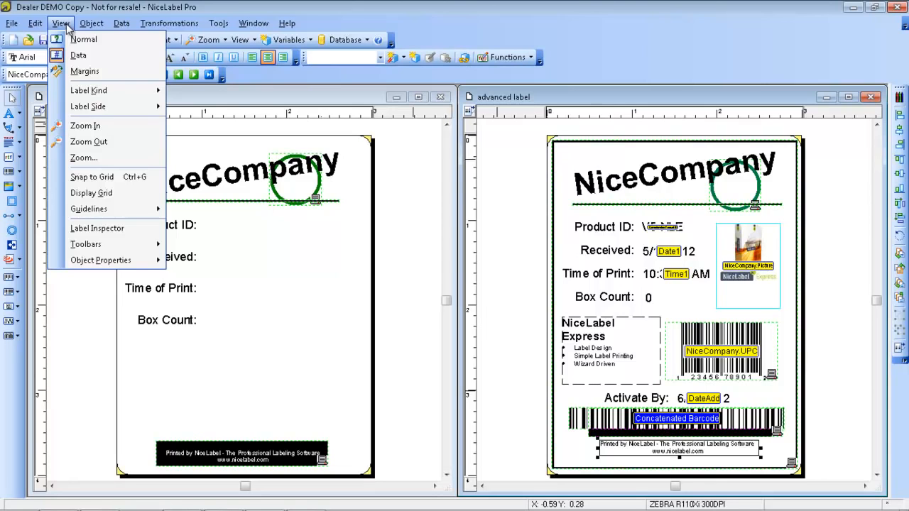
mouse_move(41, 26)
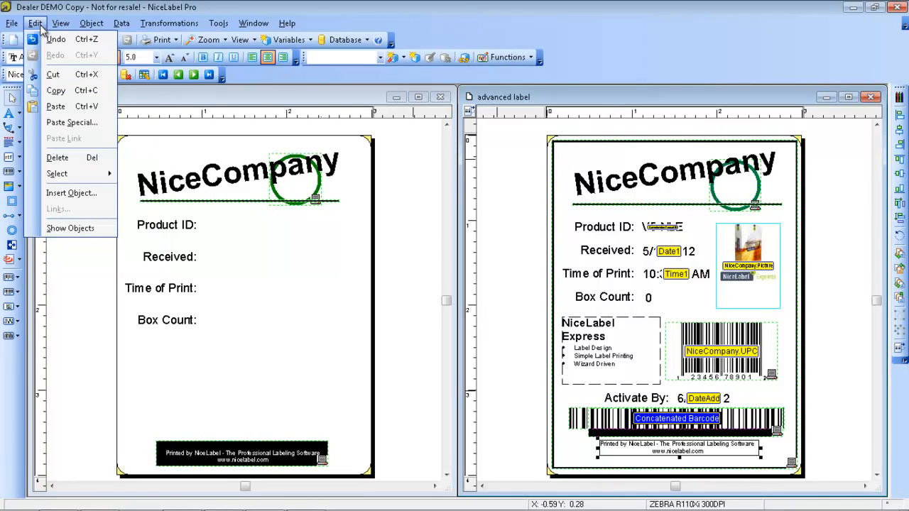
mouse_move(78, 22)
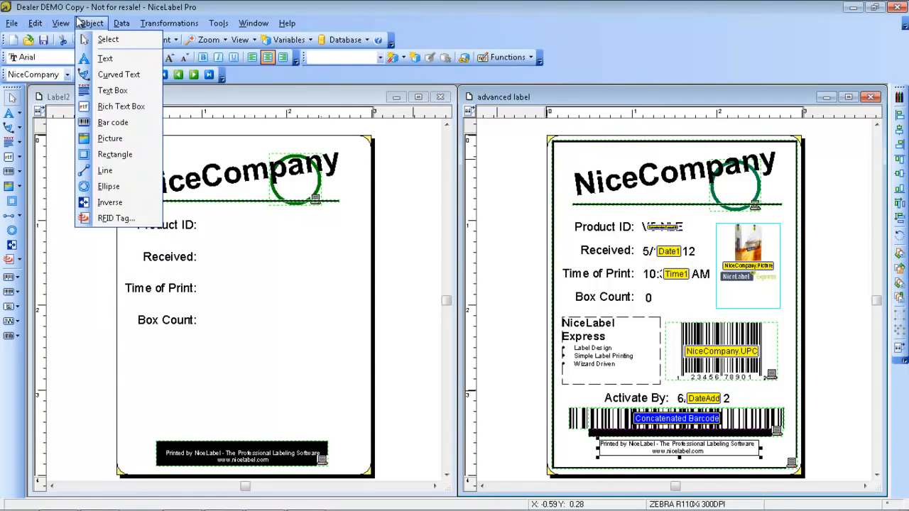
click(119, 4)
click(251, 281)
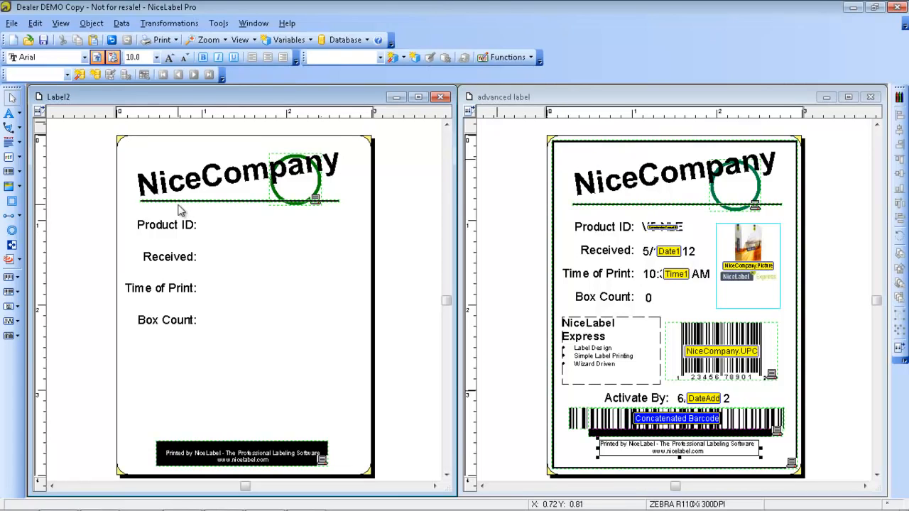
Step: Add a new date field in M/D/YYYY format with no date offset beside the Received caption
click(22, 117)
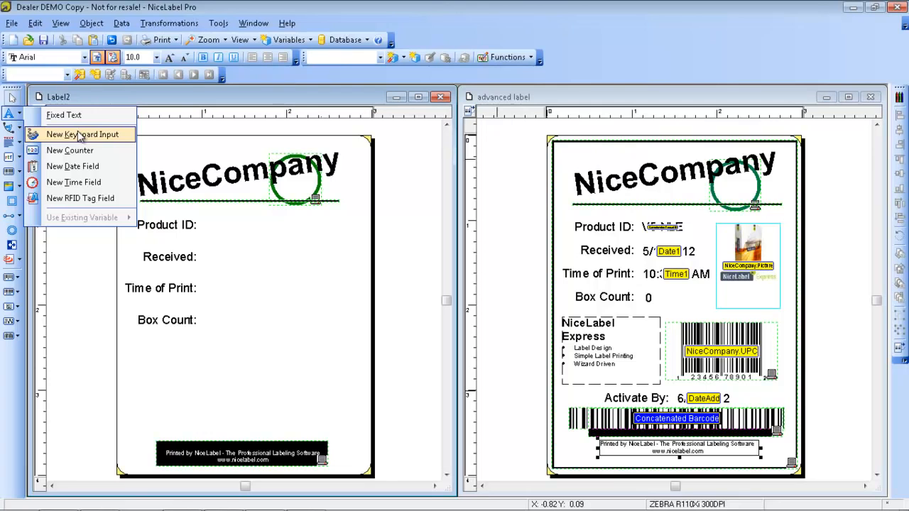
click(76, 166)
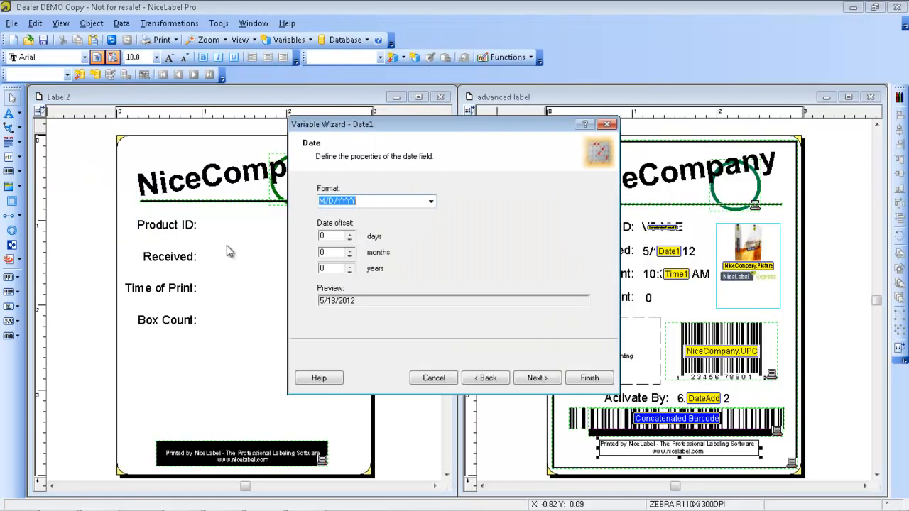
click(430, 202)
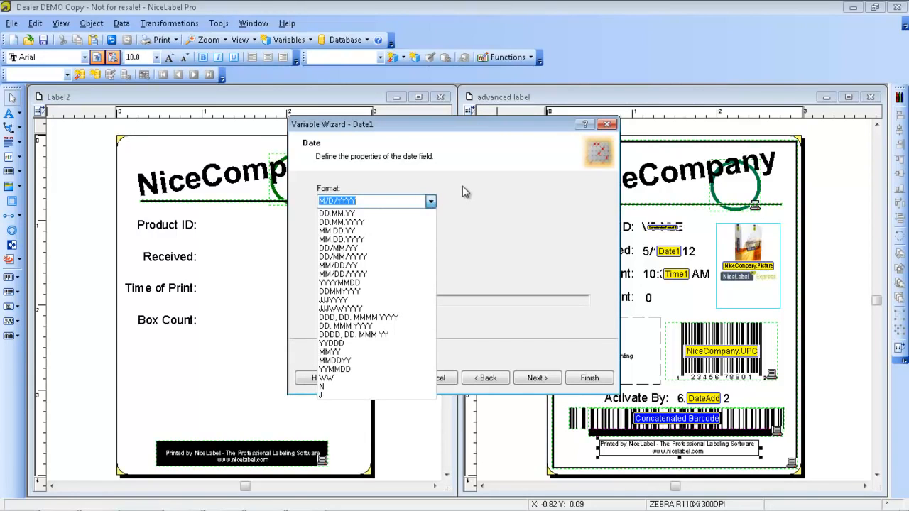
click(463, 186)
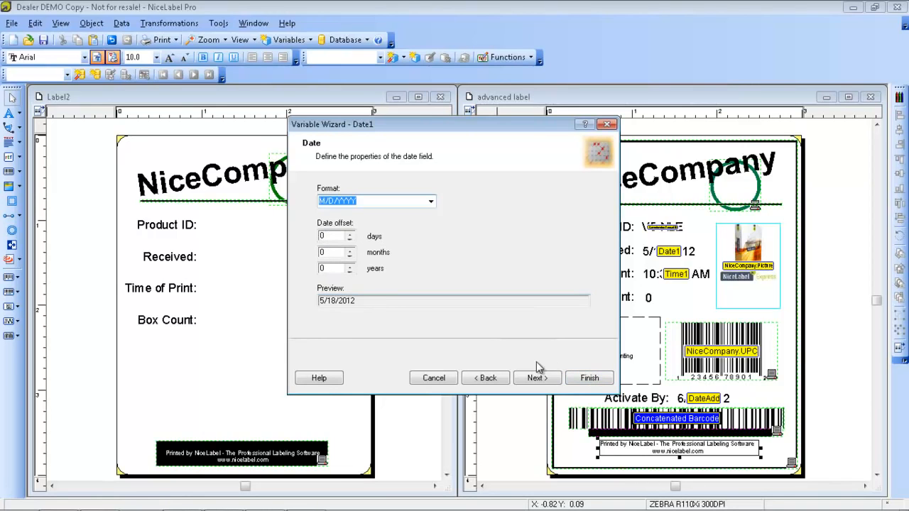
click(589, 379)
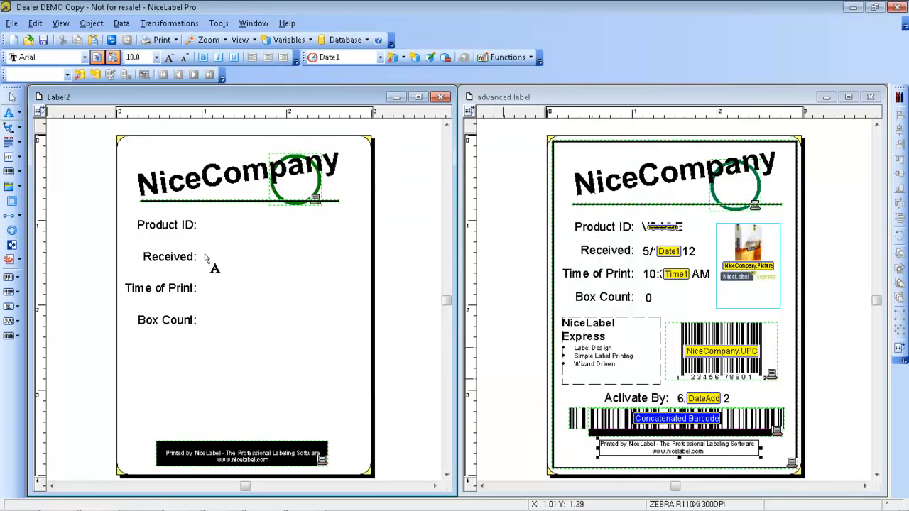
click(204, 255)
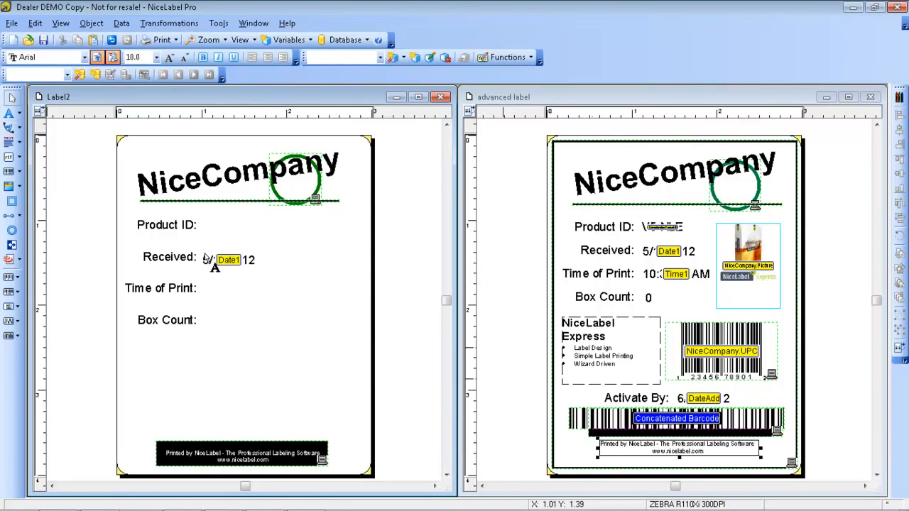
click(225, 291)
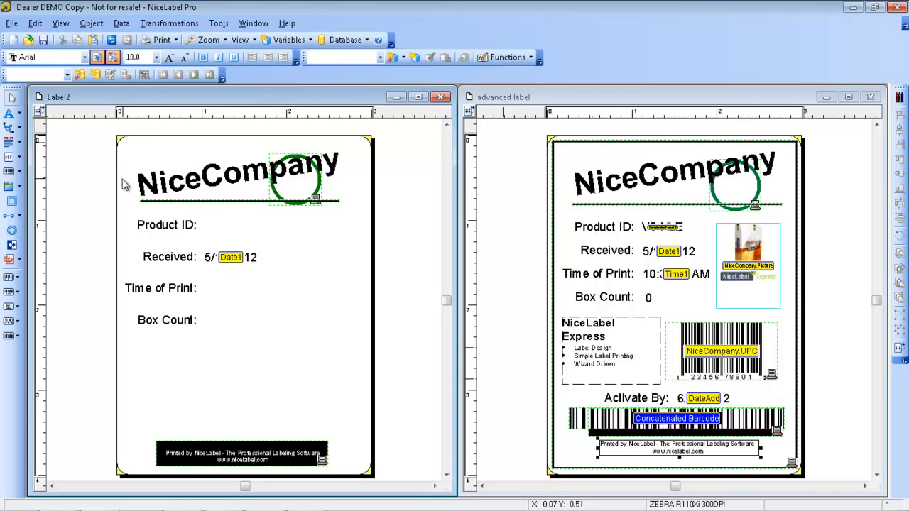
Step: Add a new time field in h:mm:ss(AM,PM) format with no time offset beside the Time of Print caption
click(20, 115)
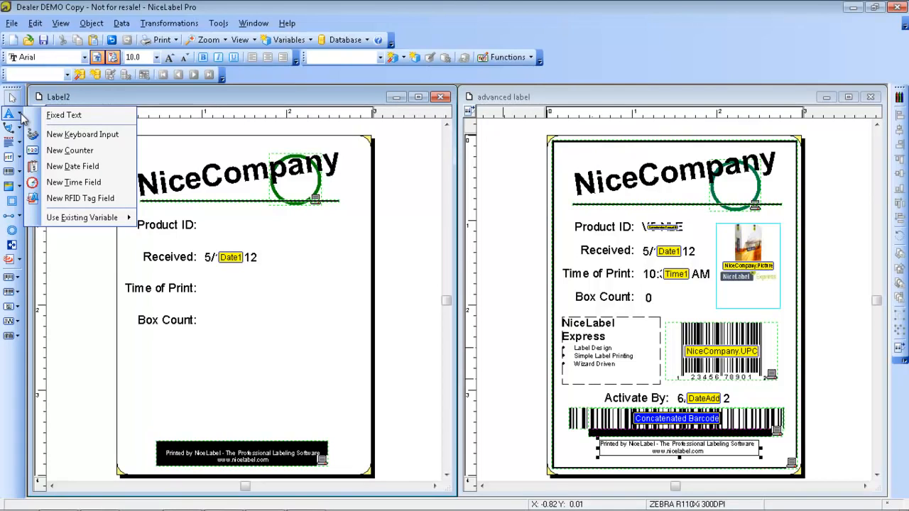
click(71, 183)
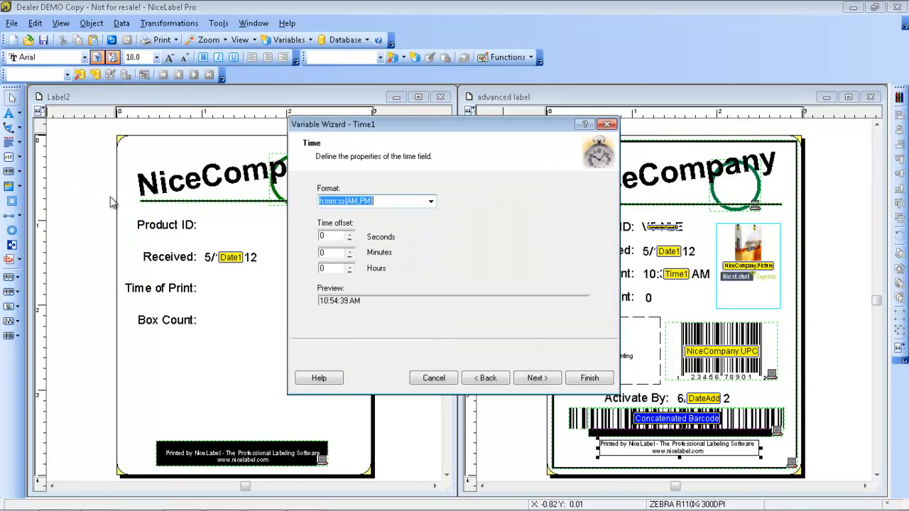
click(431, 202)
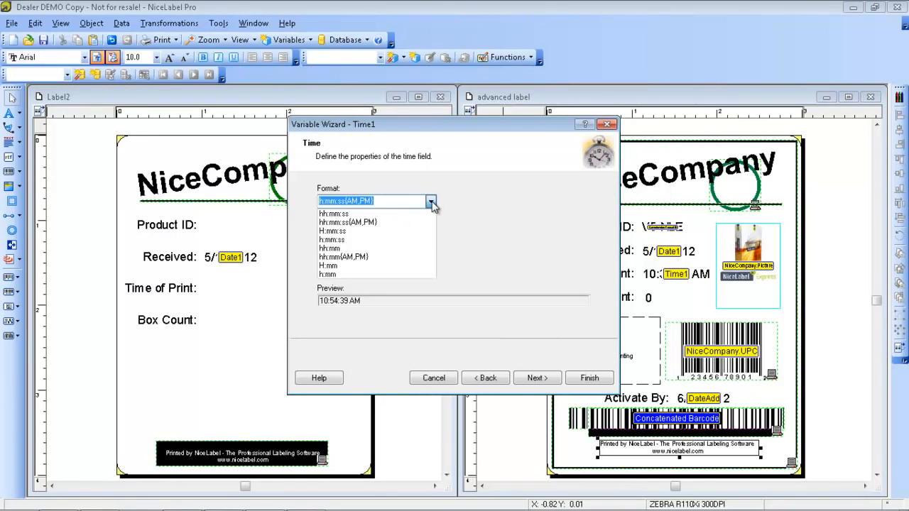
click(468, 215)
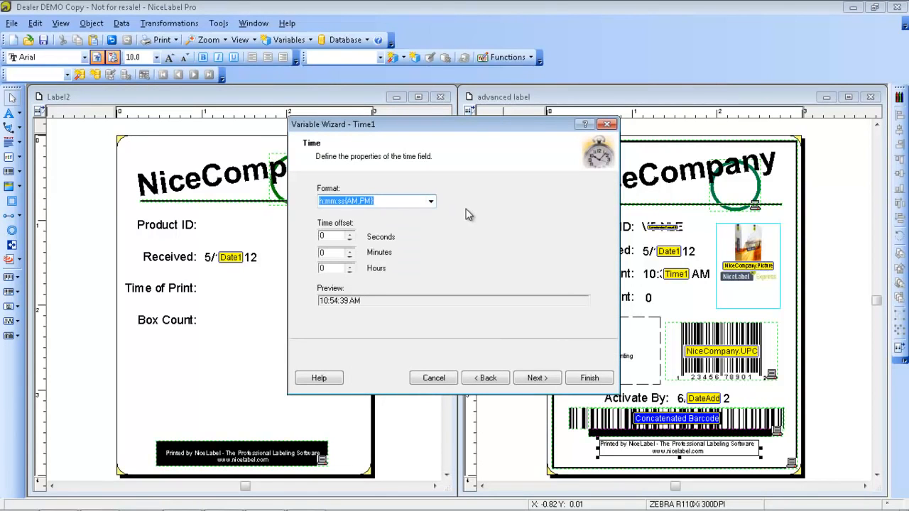
click(580, 380)
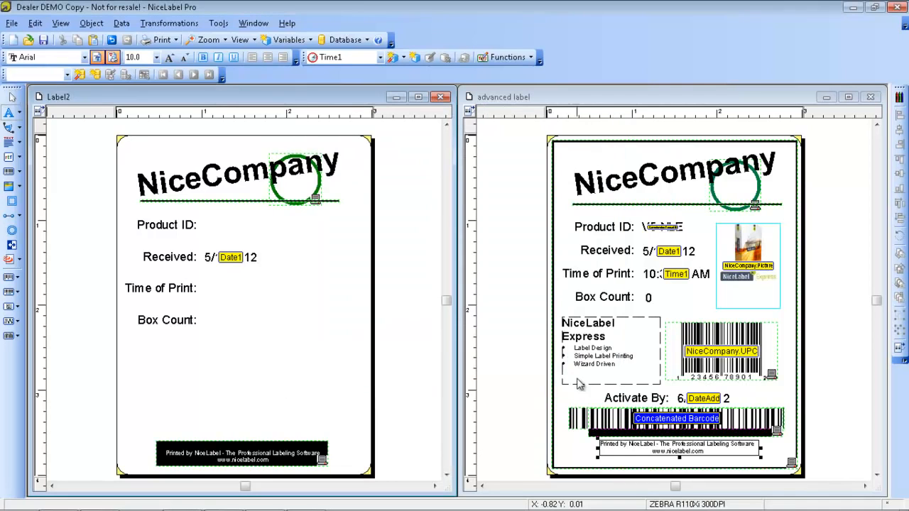
click(206, 287)
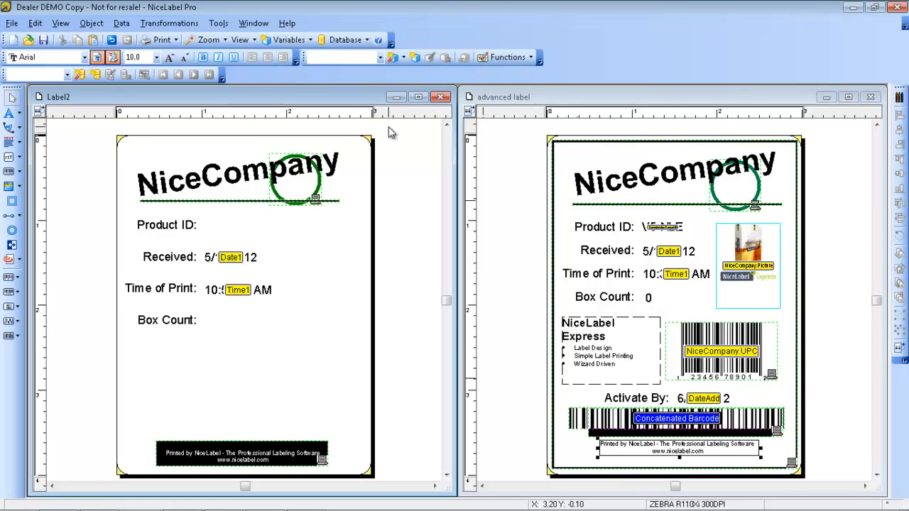
Step: Show the internal variables and enable TotalQuantityPrinted for use in Label2
click(122, 24)
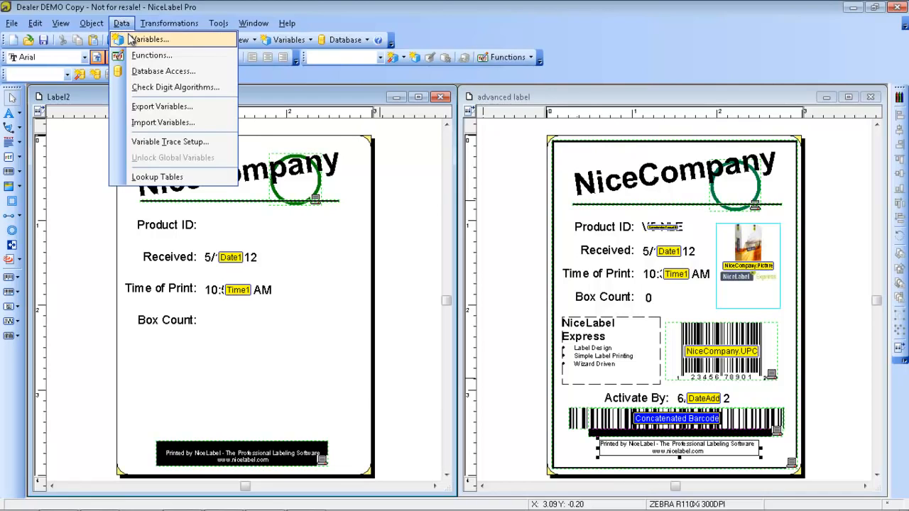
click(132, 39)
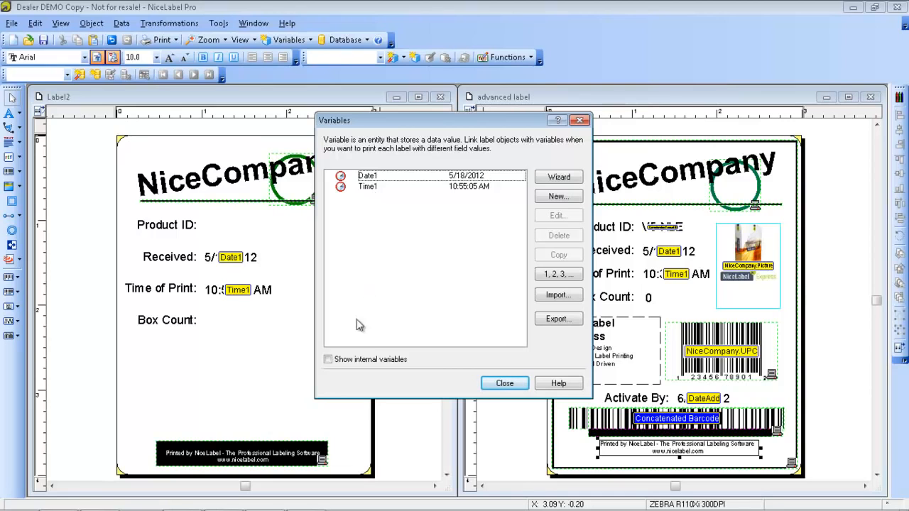
click(329, 360)
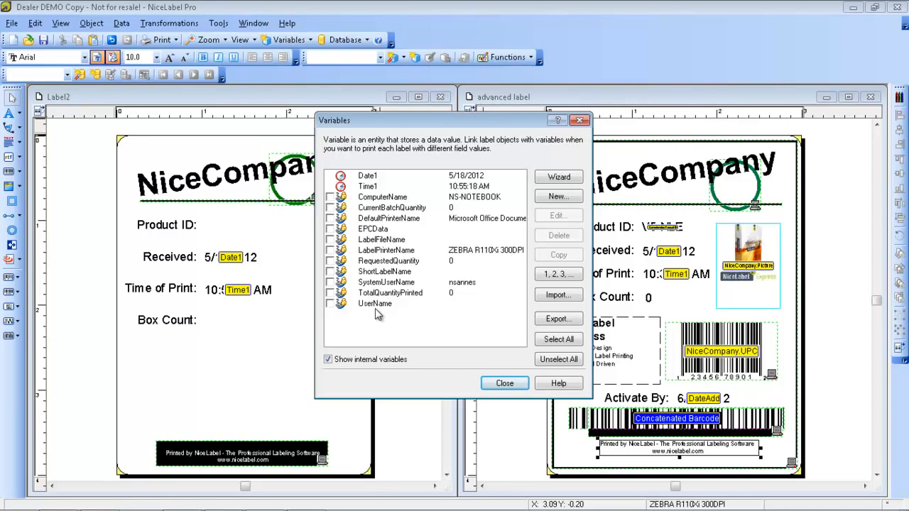
click(331, 293)
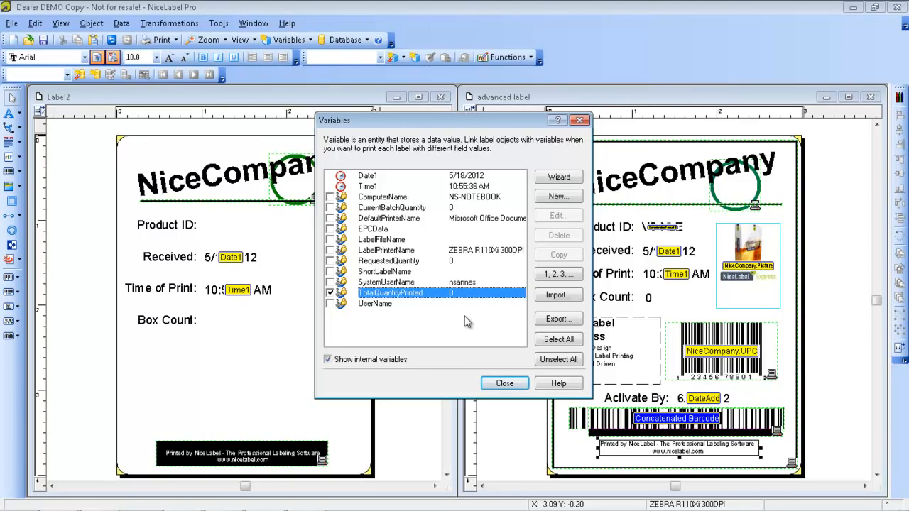
click(504, 384)
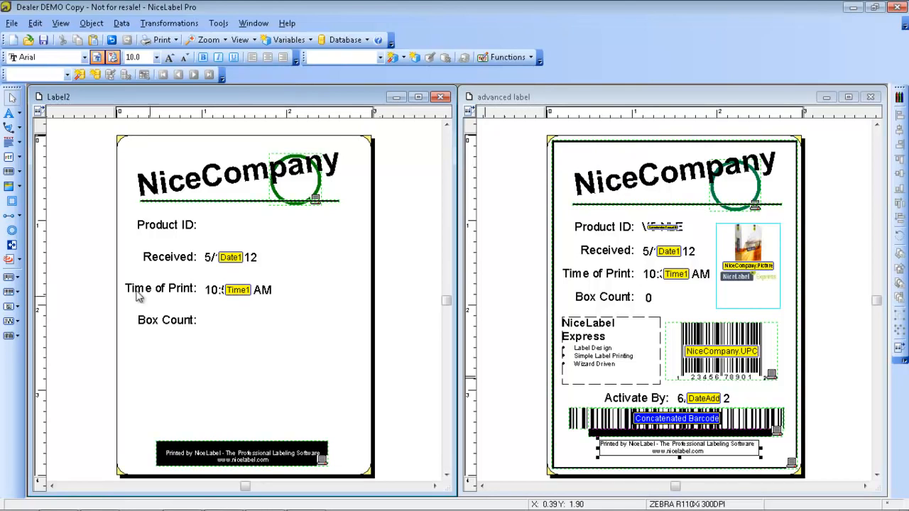
Step: Add a text field linked to the existing TotalQuantityPrinted variable beside the Box Count caption in Label2
click(20, 113)
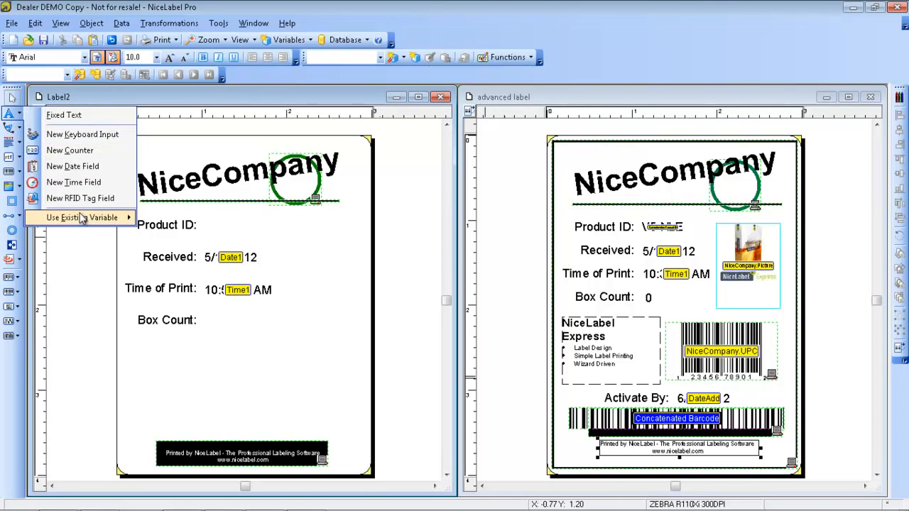
mouse_move(89, 217)
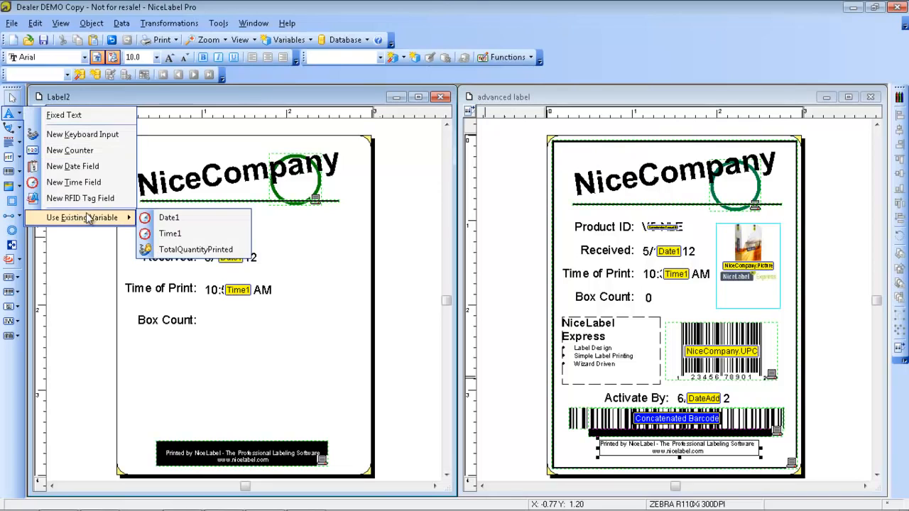
click(206, 250)
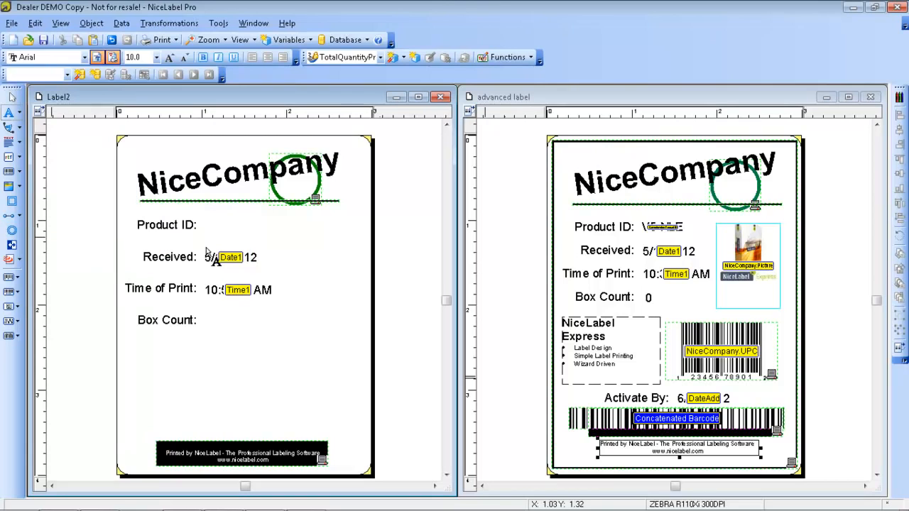
click(208, 322)
drag(209, 326, 211, 321)
click(243, 347)
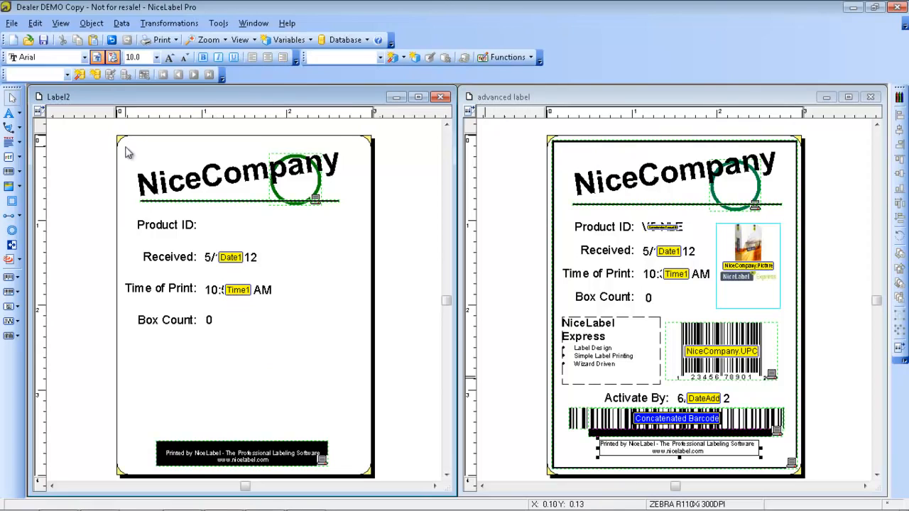
Step: Define a new incrementing text counter with starting value 001 and a maximum of 3 digits
click(21, 114)
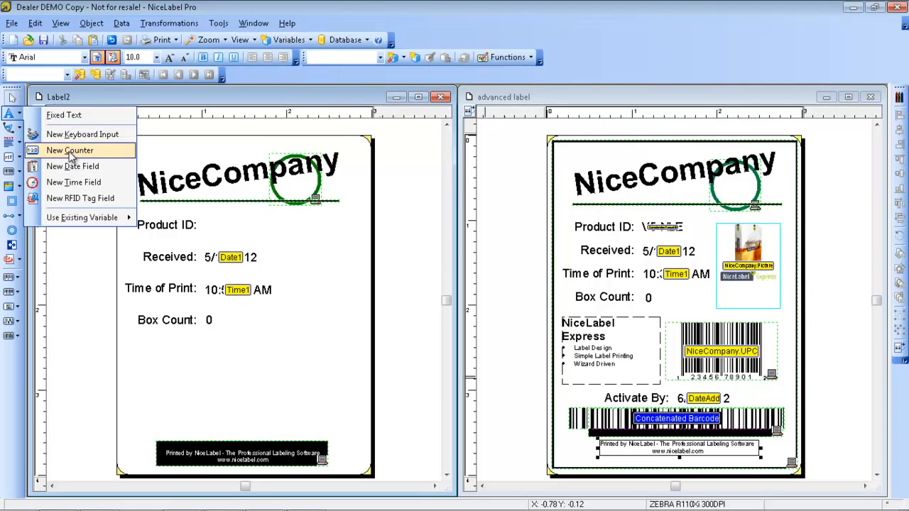
click(69, 151)
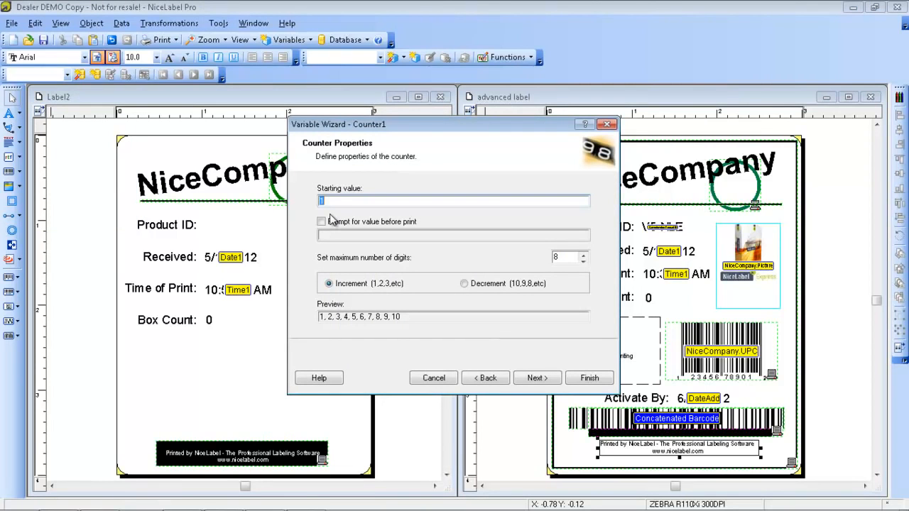
text(001)
click(582, 261)
click(582, 261)
click(583, 261)
click(582, 261)
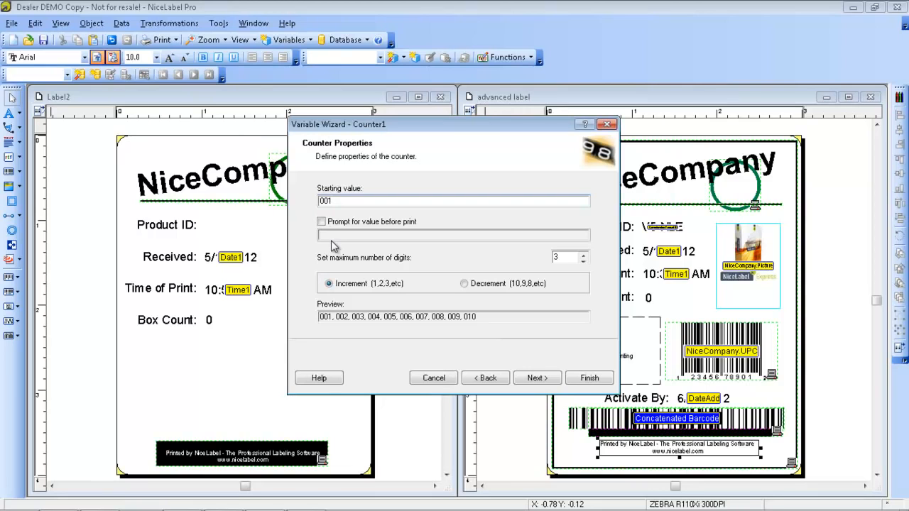
Step: Make the counter roll over when it reaches 999 and finish its definition
click(534, 378)
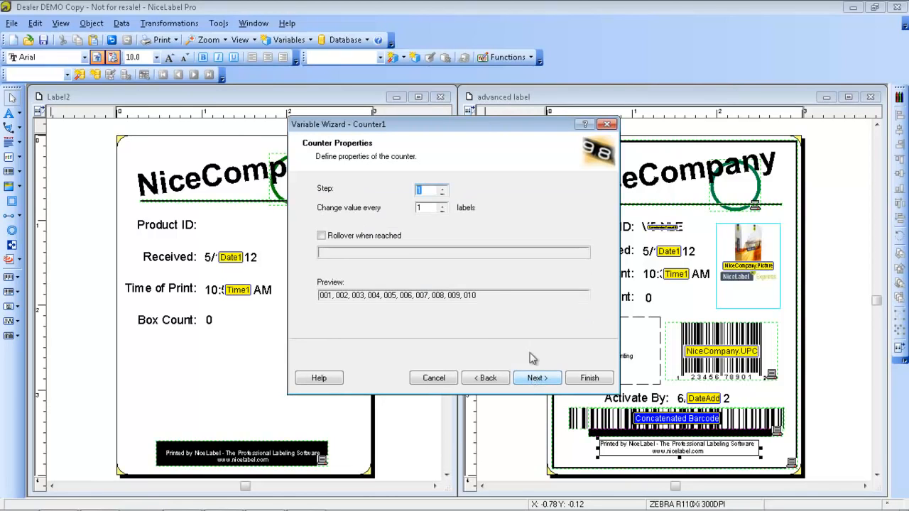
click(324, 236)
click(327, 253)
text(999)
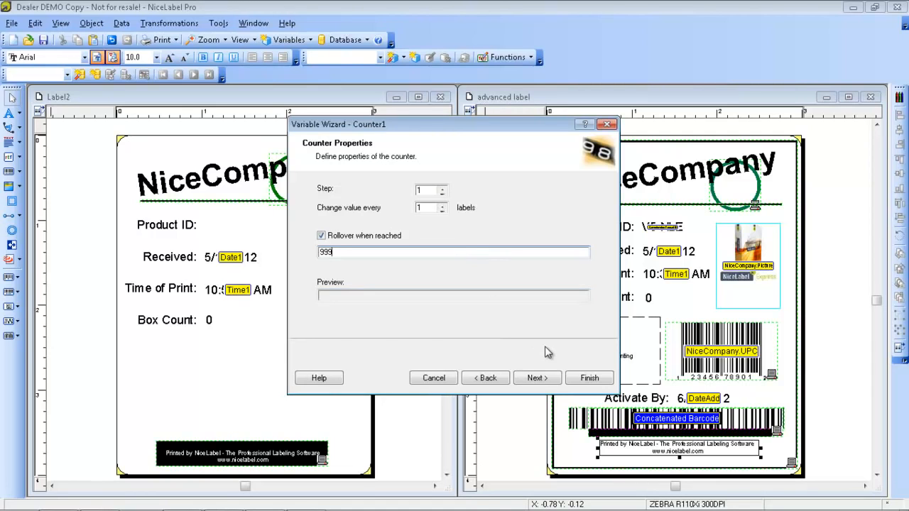
click(589, 378)
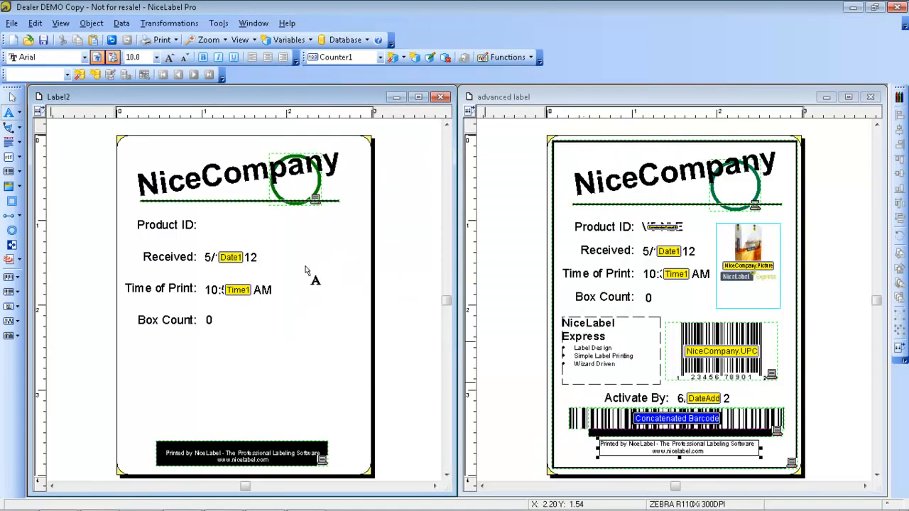
Step: Place the counter field on Label2 to the right of the Box Count value and delete it again
click(290, 323)
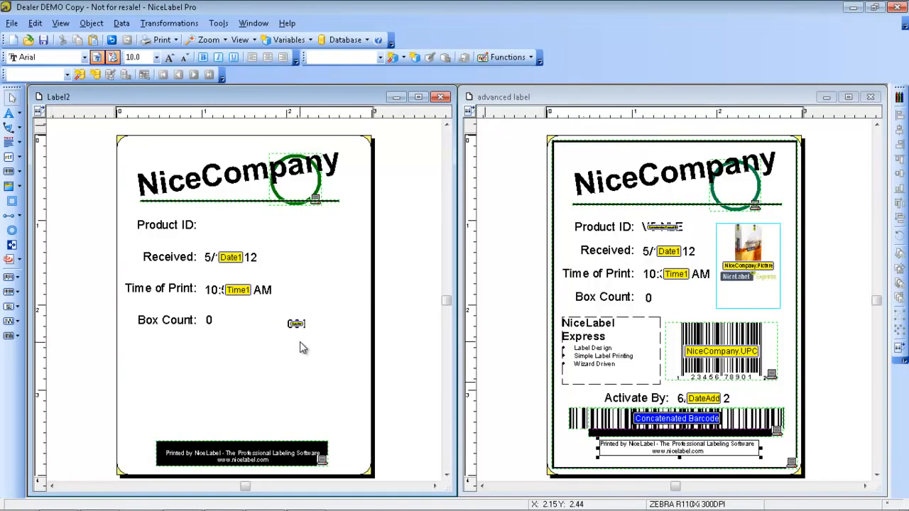
click(299, 326)
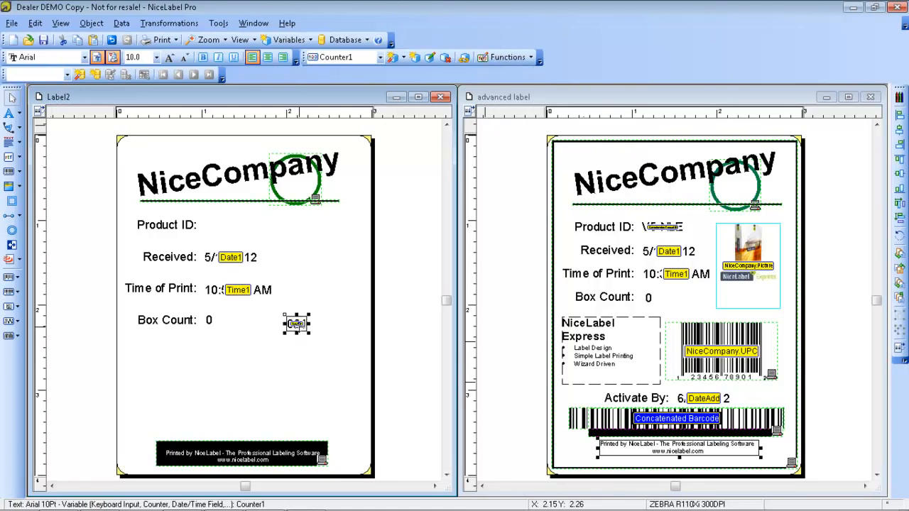
key(Delete)
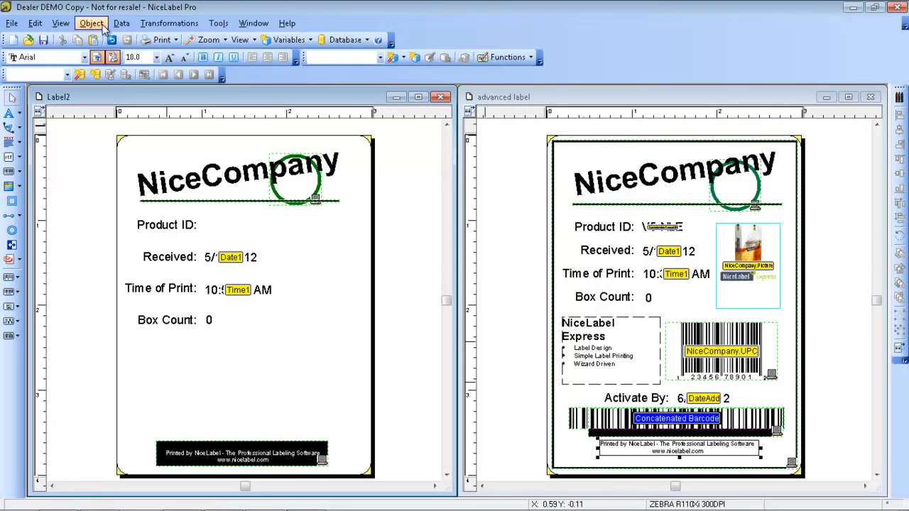
Step: Display the design grid on the labels and hide it again
click(61, 24)
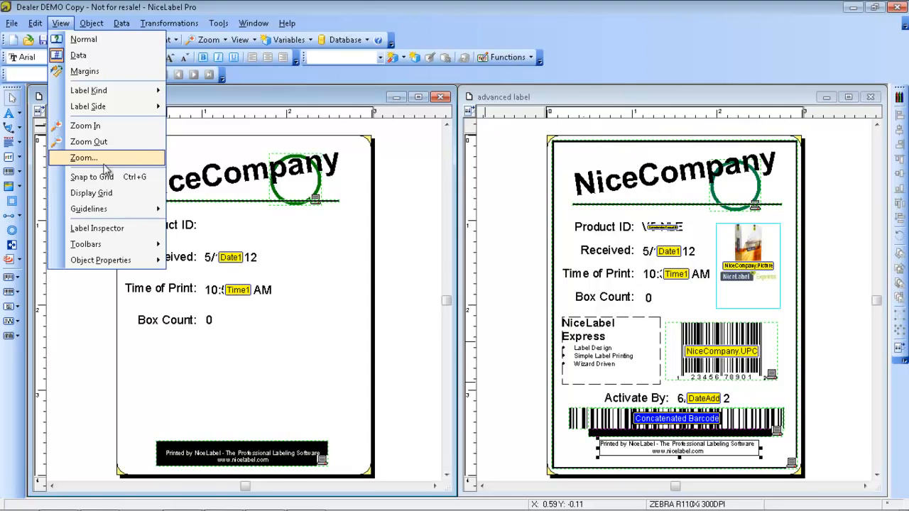
click(101, 195)
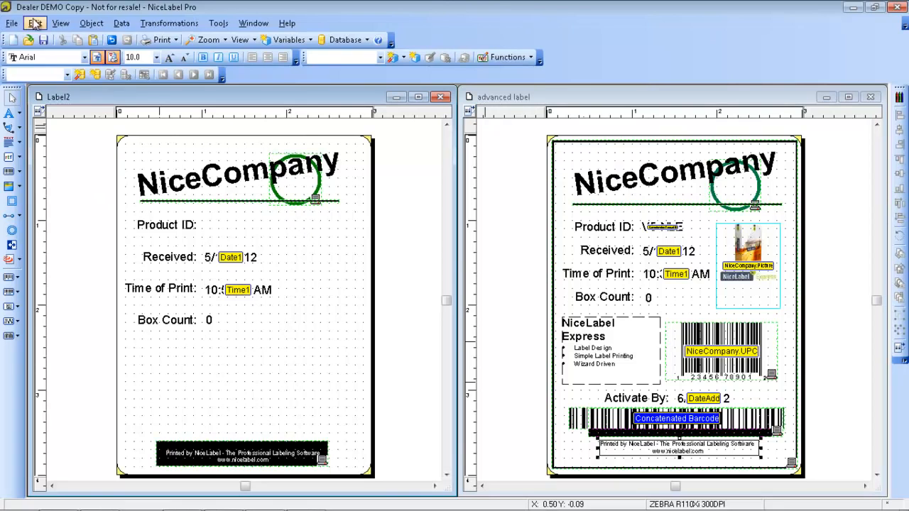
click(66, 25)
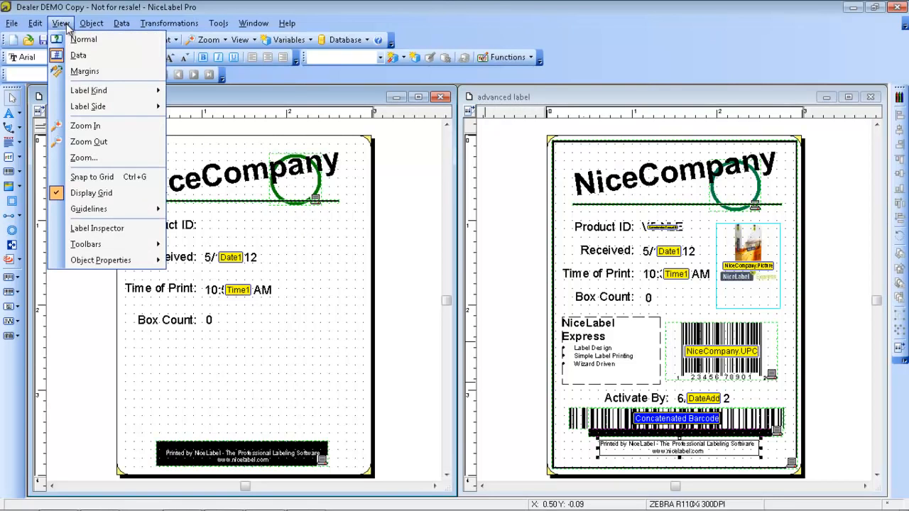
click(110, 193)
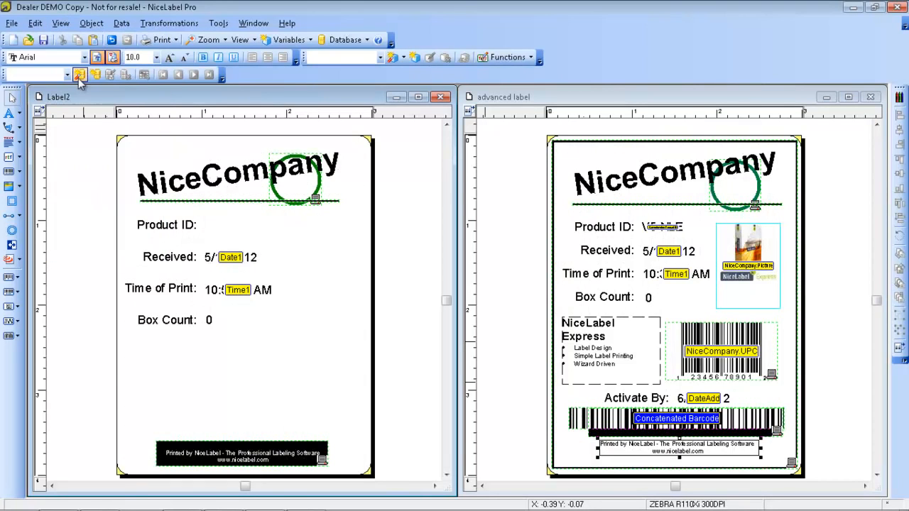
Step: Add a horizontal guideline at 0.0 cm in Label2 and move it down to the Time of Print row
click(70, 27)
mouse_move(118, 213)
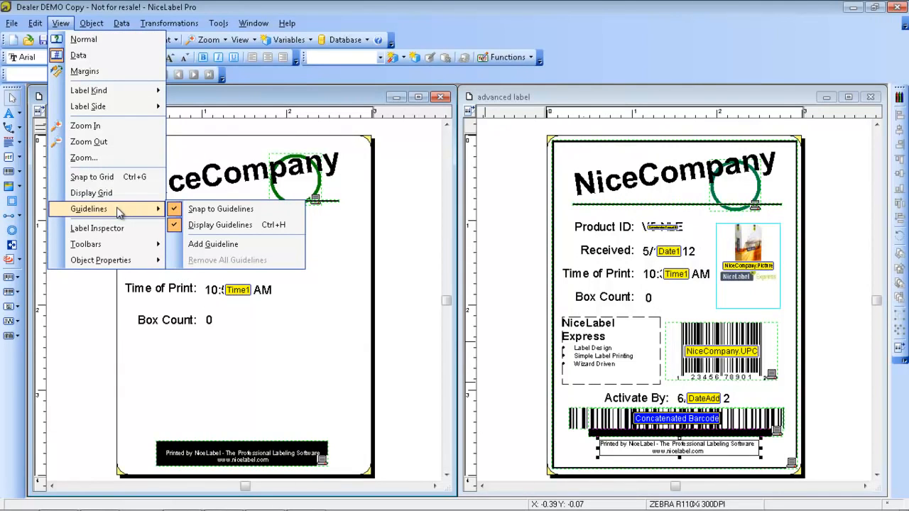
click(221, 246)
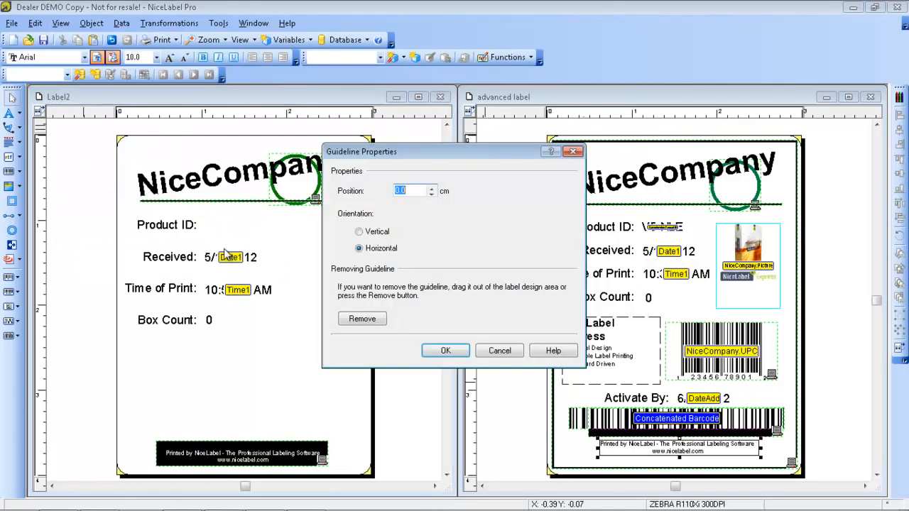
click(446, 349)
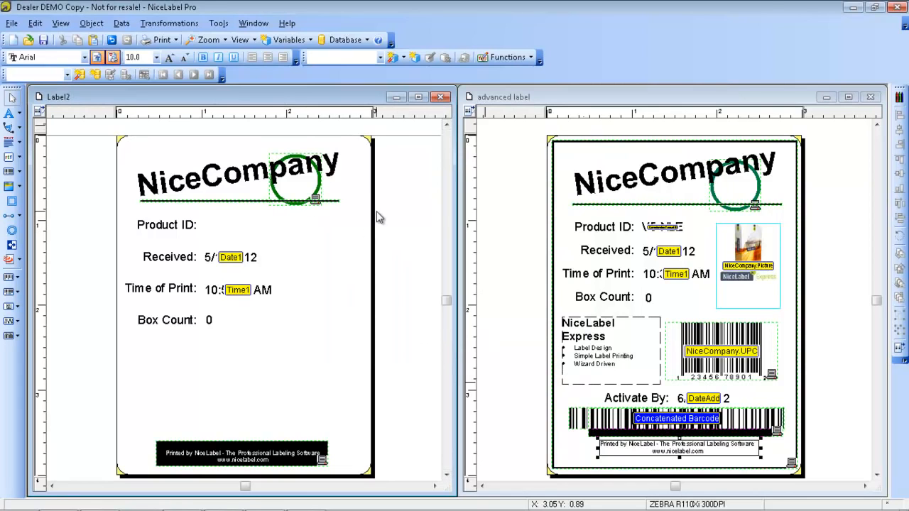
drag(376, 137, 360, 295)
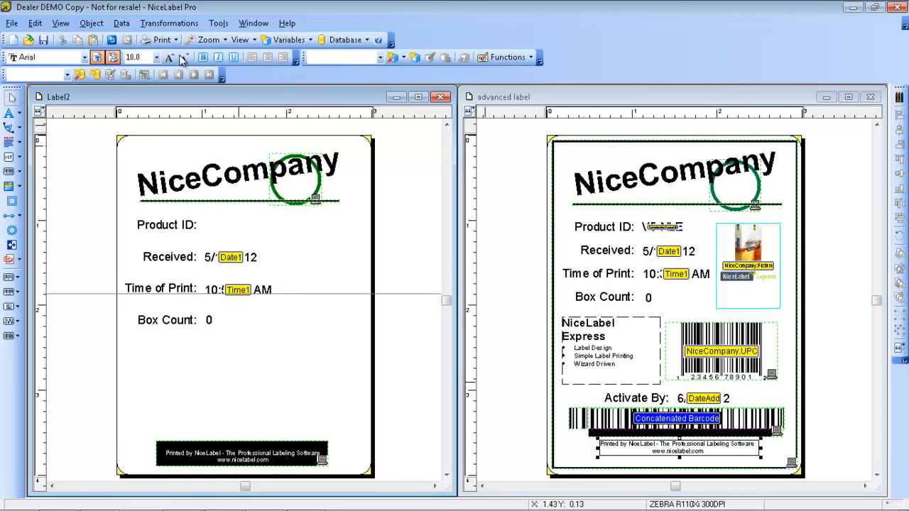
Step: Turn off the display of guidelines in Label2
click(60, 22)
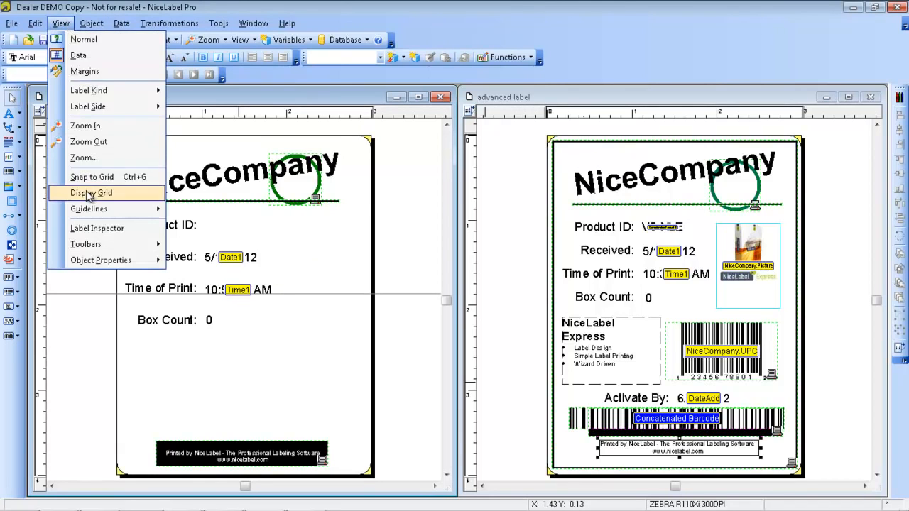
mouse_move(92, 211)
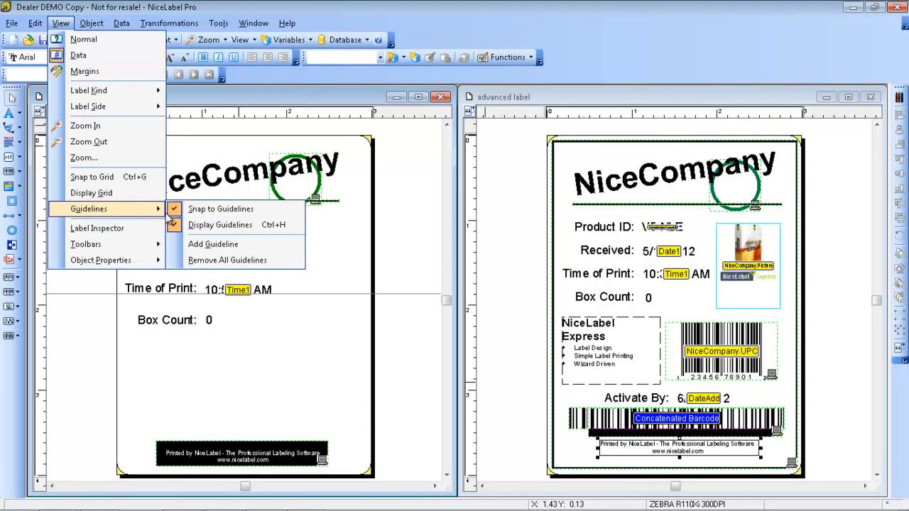
click(179, 227)
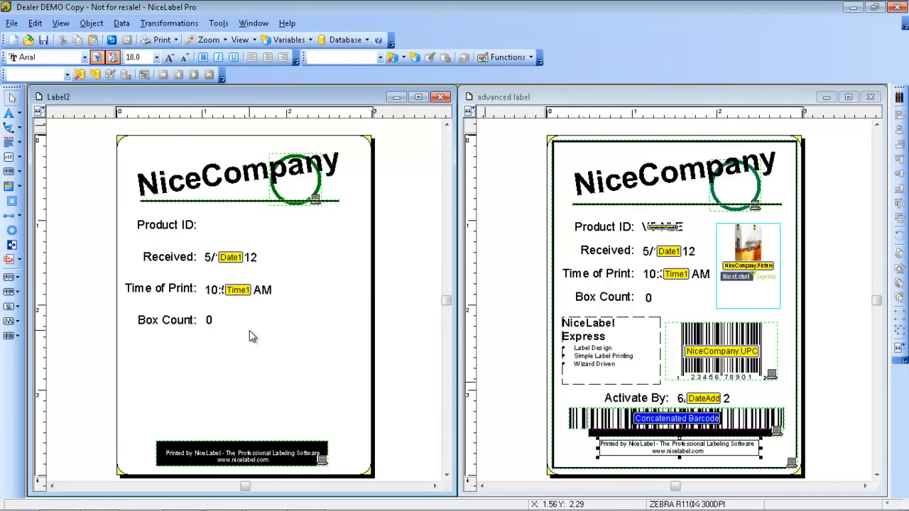
Step: Switch to File Explorer, examine the NiceCompany table in the Example Access database, close Access, and open the NiceLabel Pictures folder
mouse_move(312, 508)
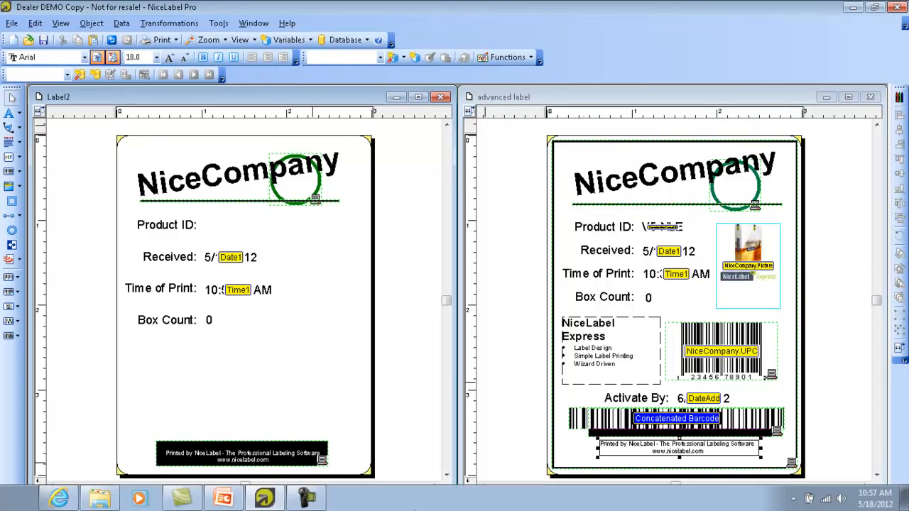
click(100, 499)
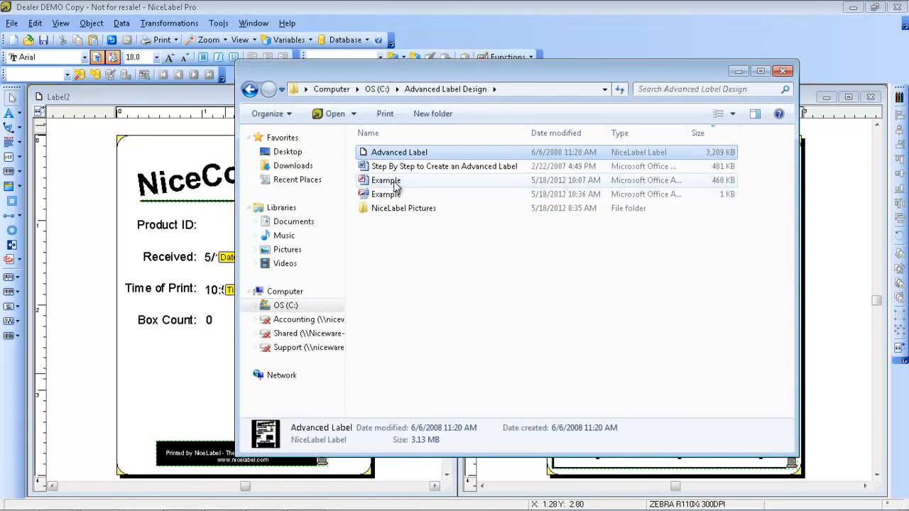
double_click(393, 182)
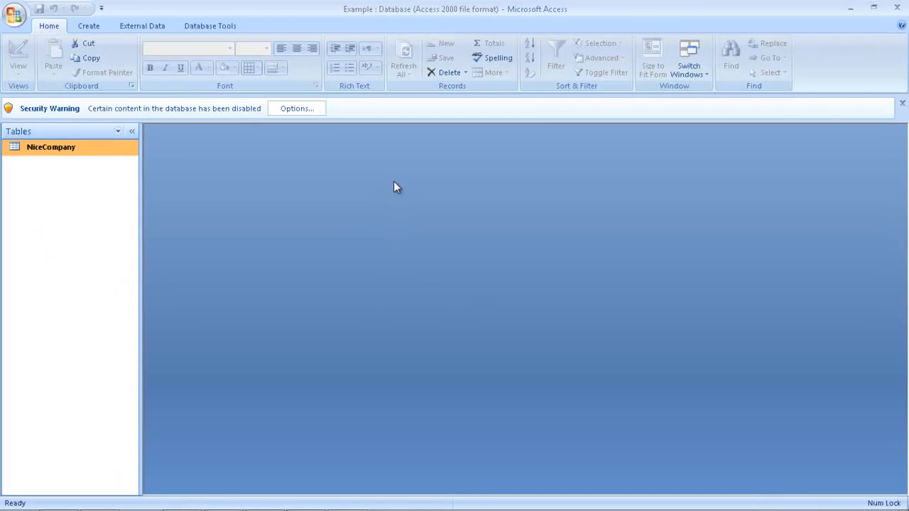
double_click(57, 149)
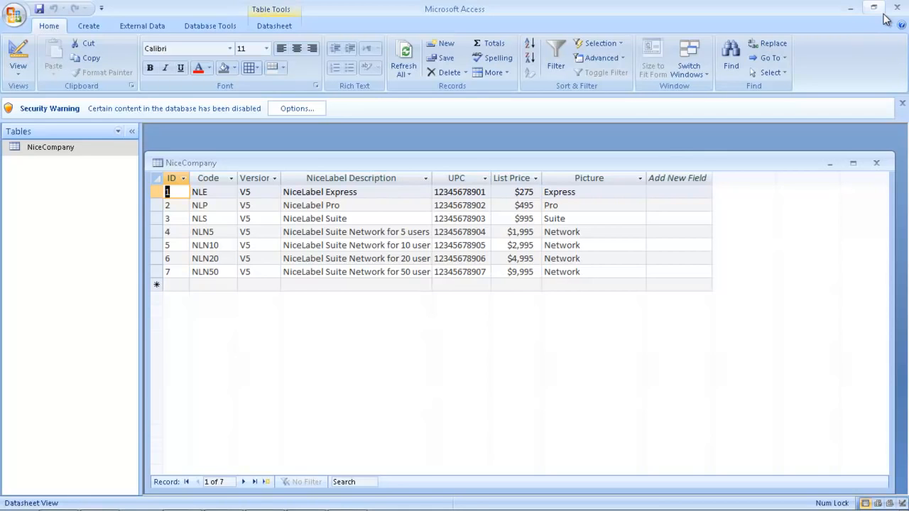
click(897, 7)
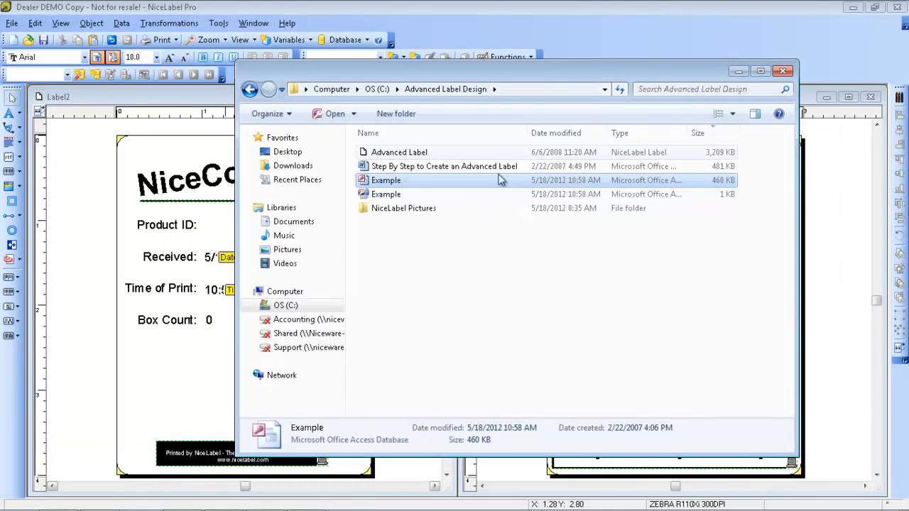
double_click(420, 211)
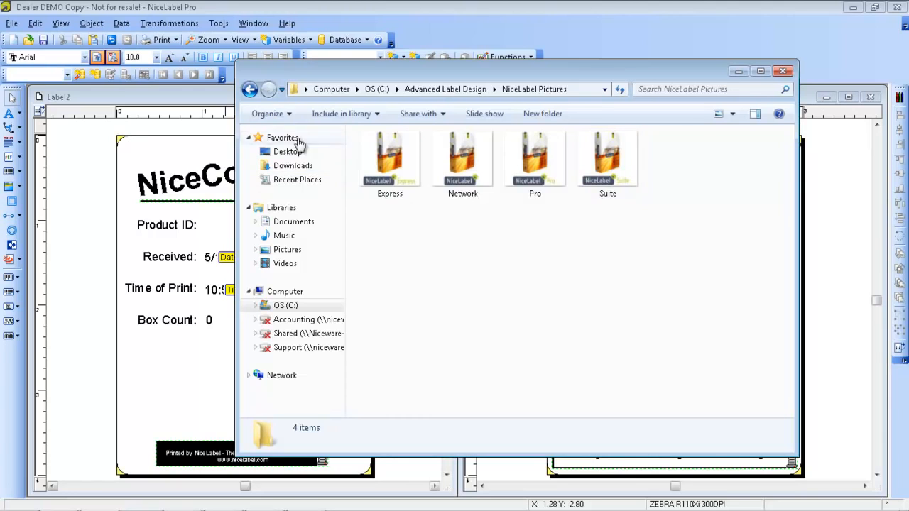
Step: Leave the NiceLabel Pictures folder, minimize File Explorer to return to NiceLabel Pro, and start the Database Wizard for Label2
click(249, 88)
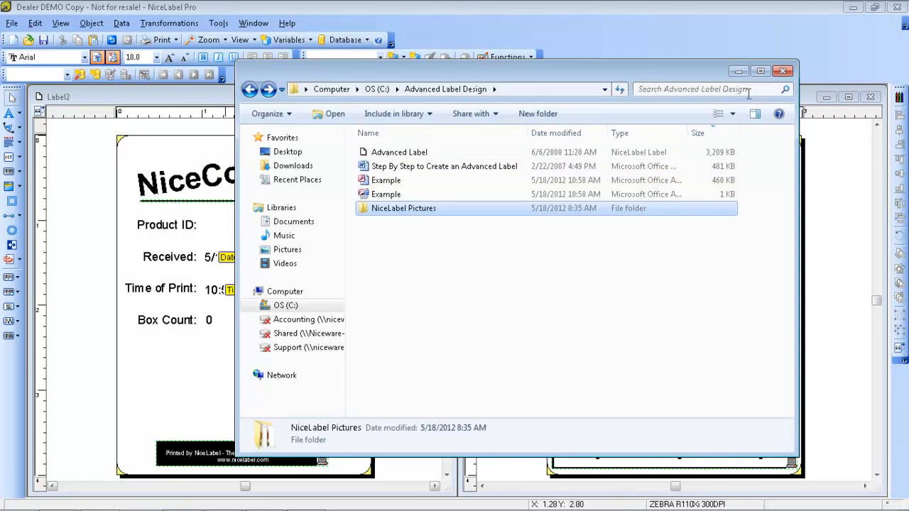
click(739, 72)
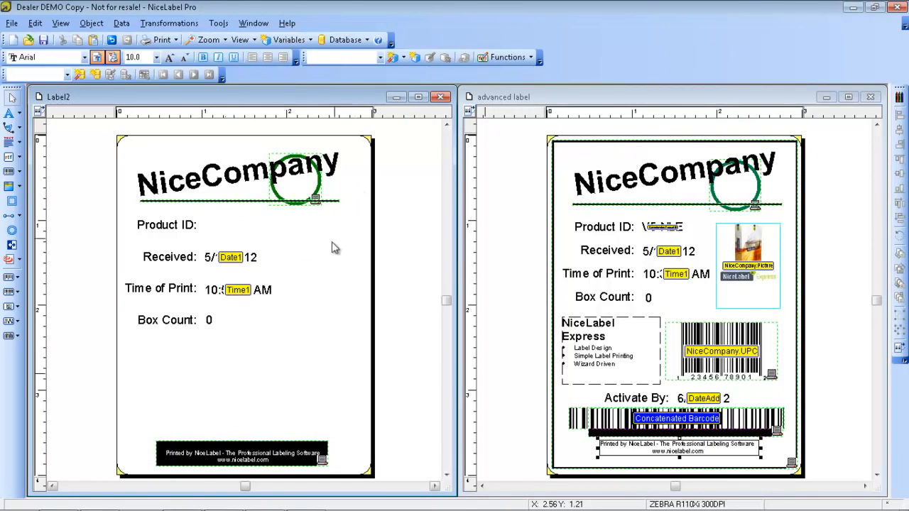
click(124, 24)
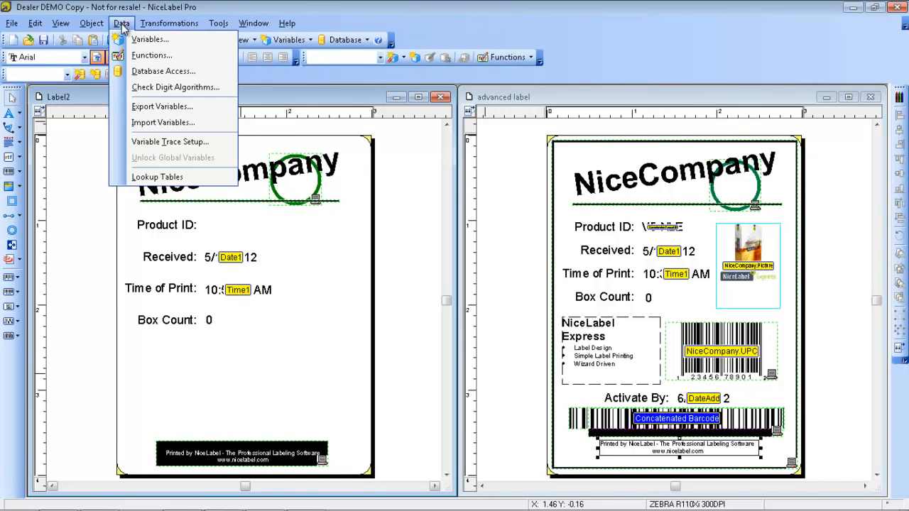
click(157, 71)
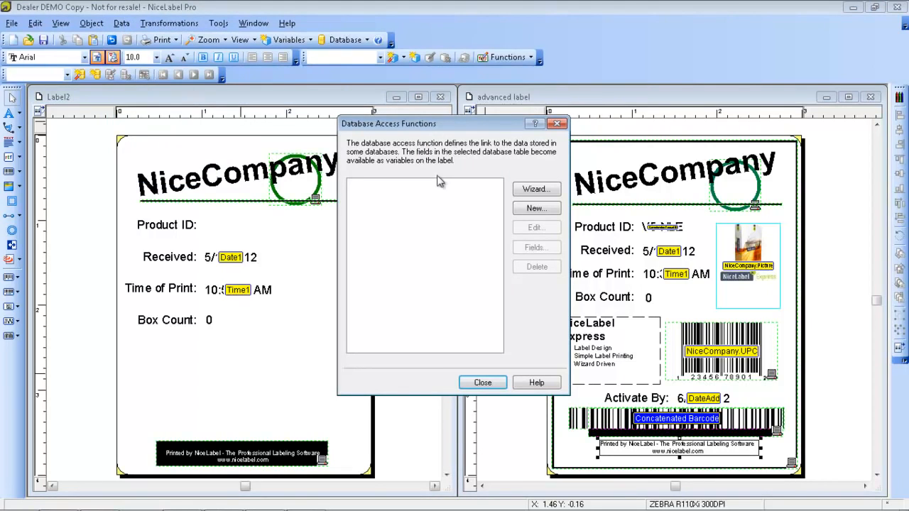
click(537, 190)
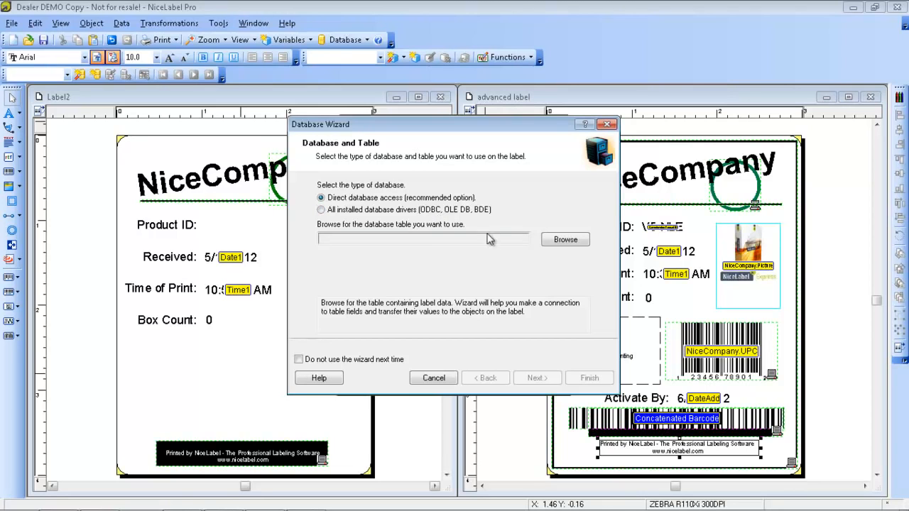
Step: Choose Example.mdb from the Advanced Label Design folder as the database and NiceCompany as its table
click(557, 240)
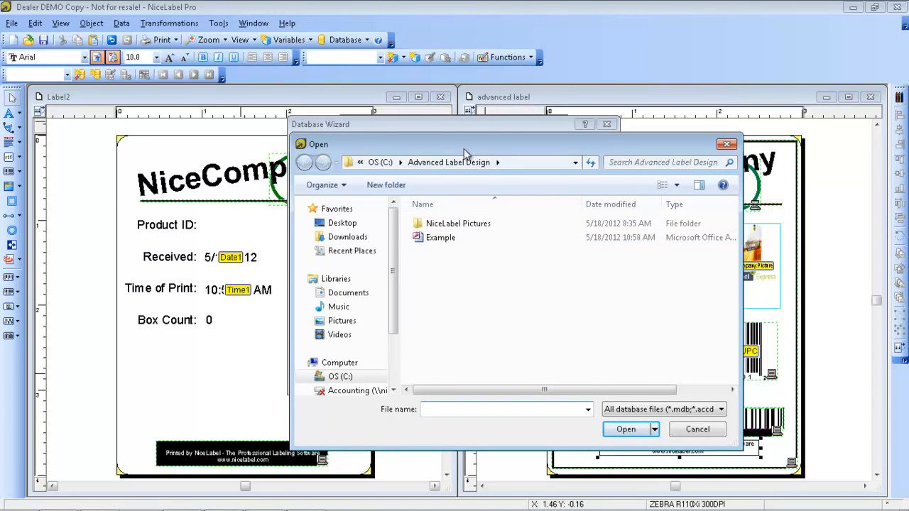
drag(463, 148, 432, 321)
drag(449, 201, 447, 190)
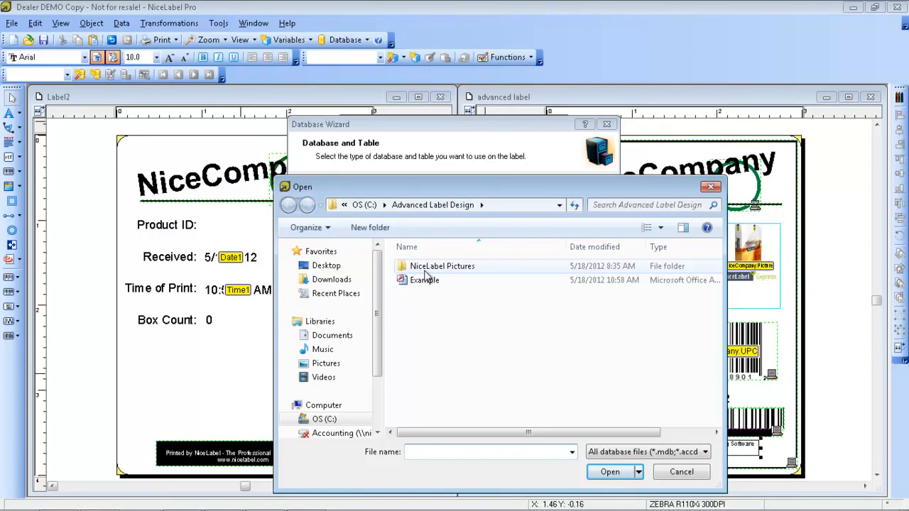
click(421, 285)
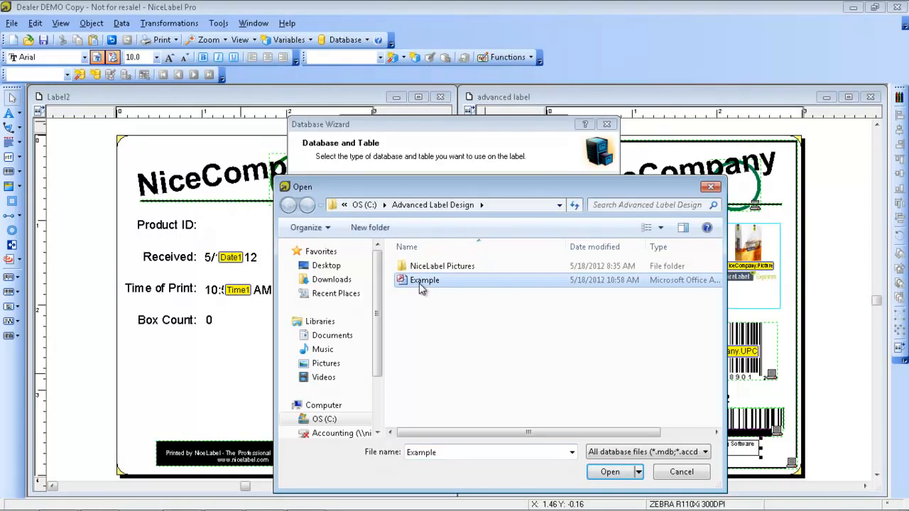
click(605, 472)
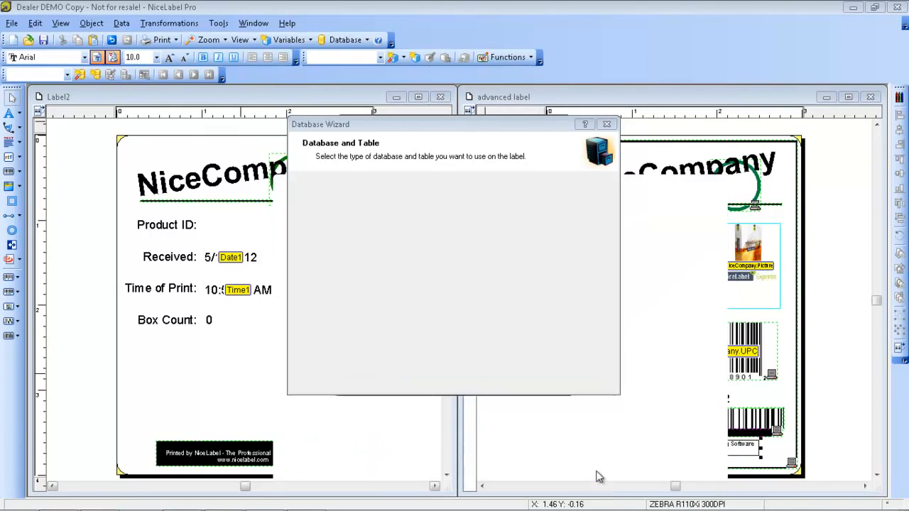
click(489, 260)
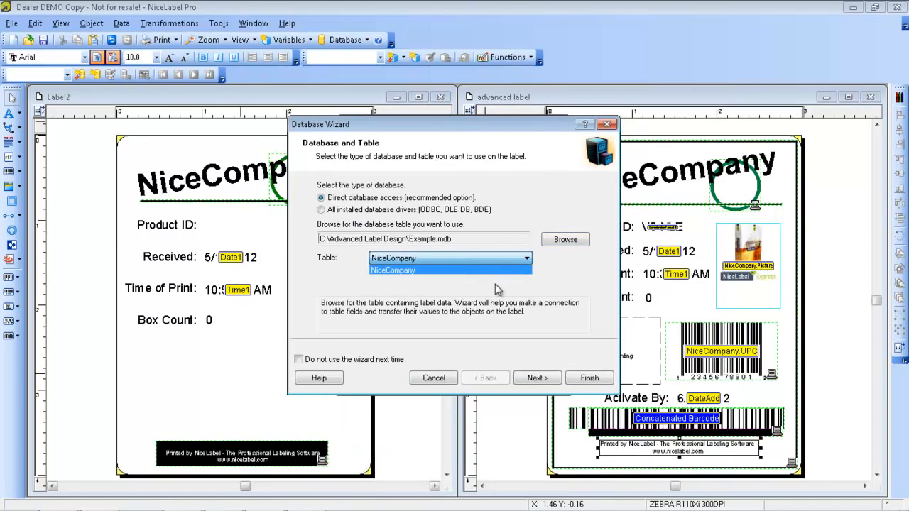
click(496, 287)
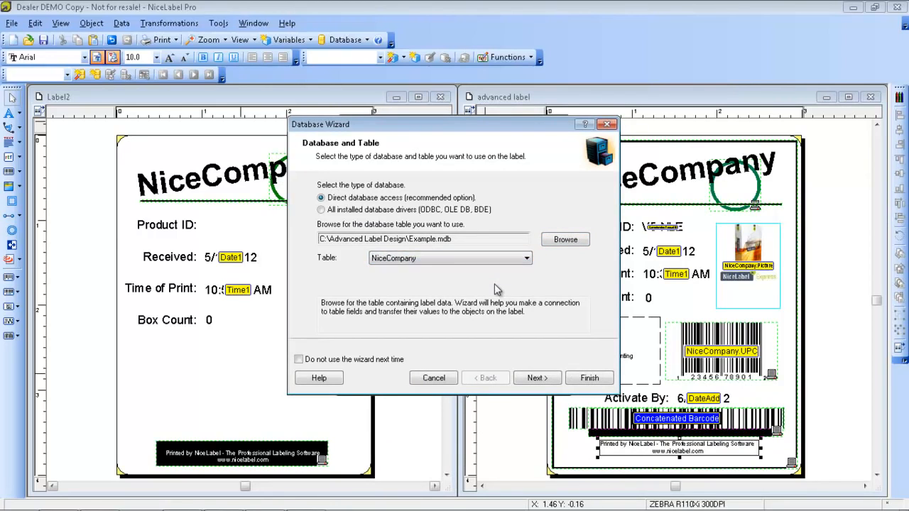
Step: Finish the database connection with all fields and one label for each record, choosing to link the fields to objects manually
click(538, 384)
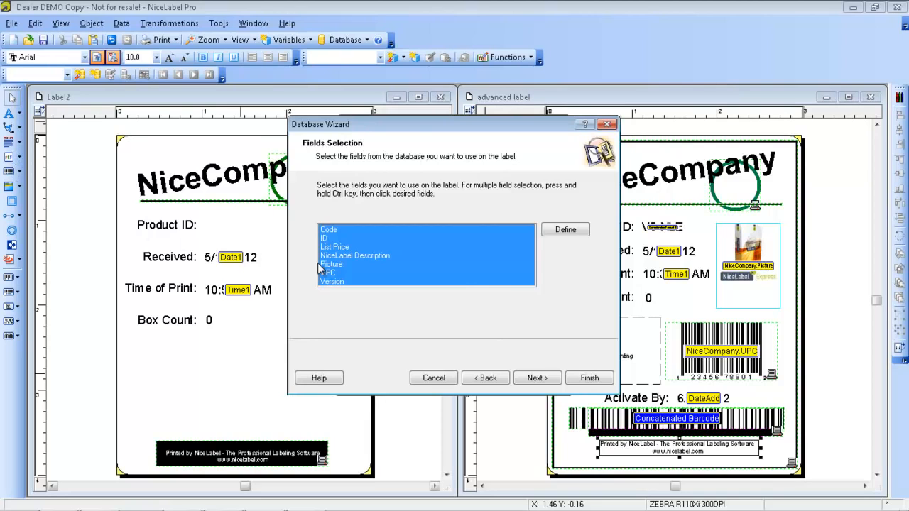
click(550, 382)
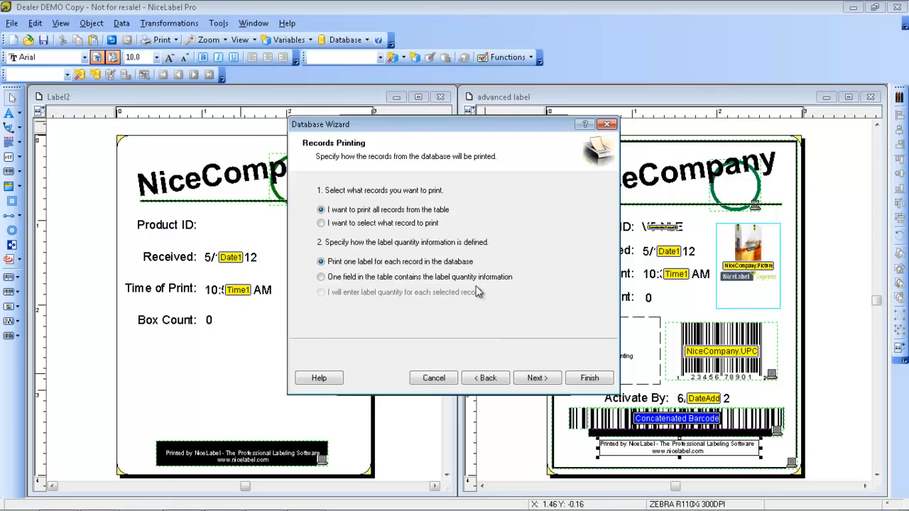
click(539, 384)
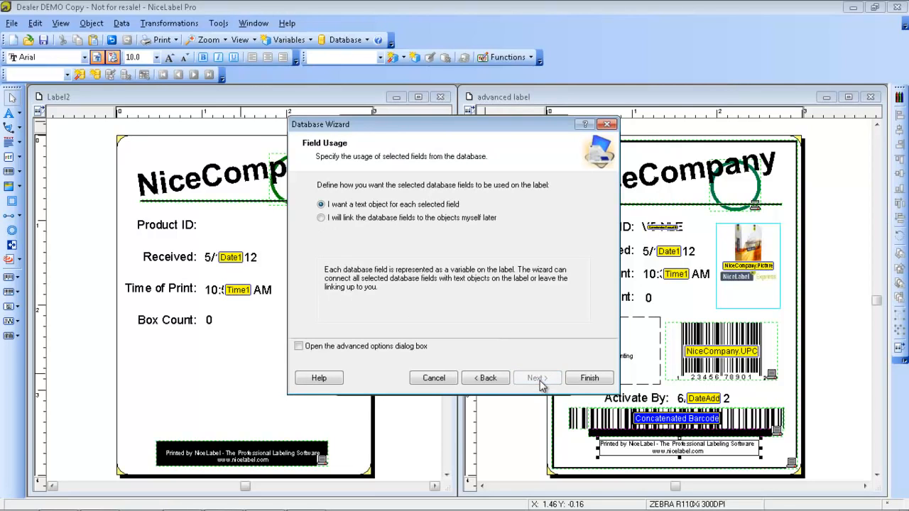
click(321, 218)
click(589, 378)
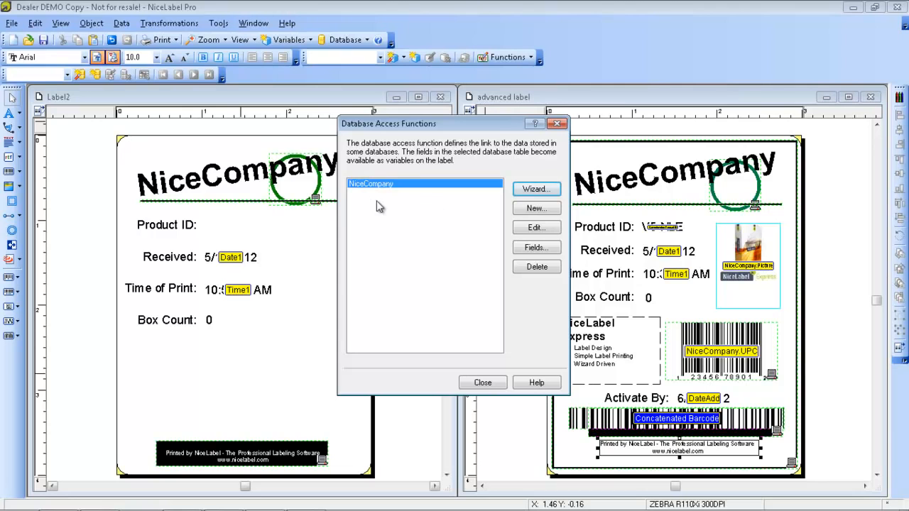
click(483, 384)
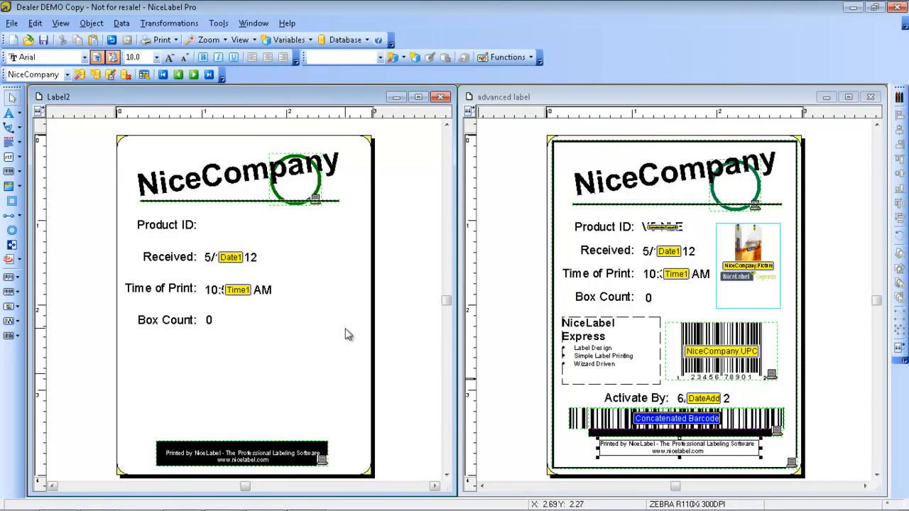
Step: Examine the list of variables available in Label2, including the NiceCompany database fields
click(123, 25)
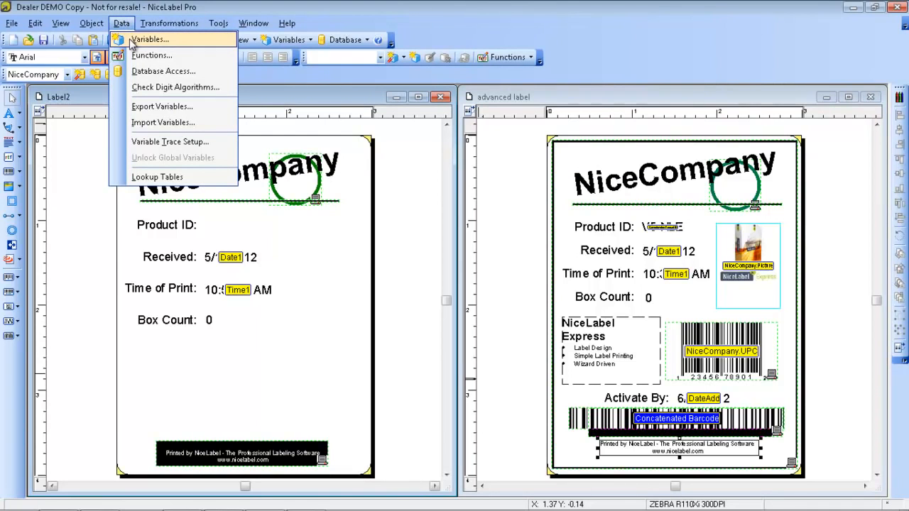
click(132, 40)
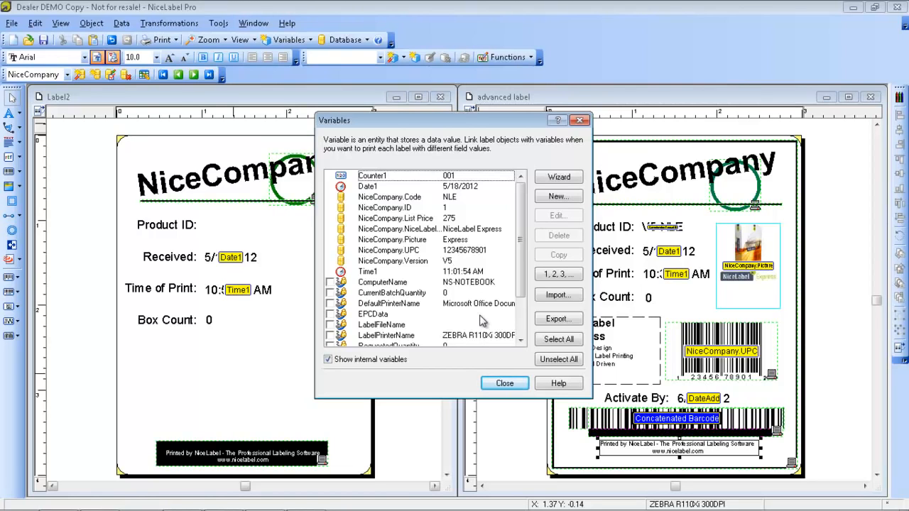
click(504, 384)
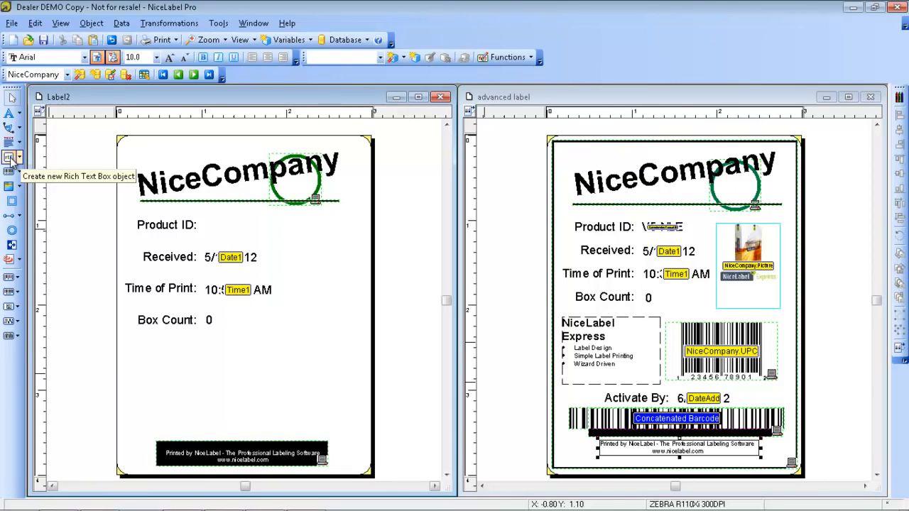
Step: Place a rich text box about 0.79 x 0.79 inches below the Box Count row in Label2
click(19, 157)
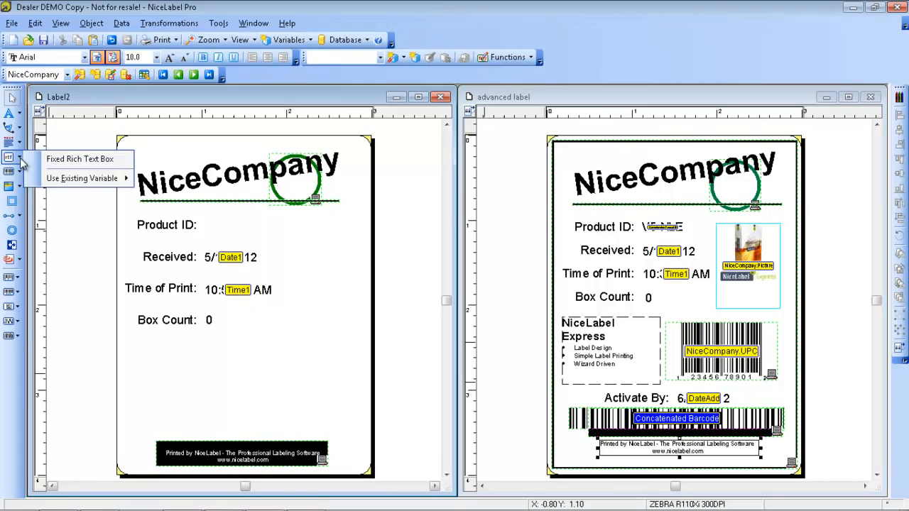
mouse_move(50, 180)
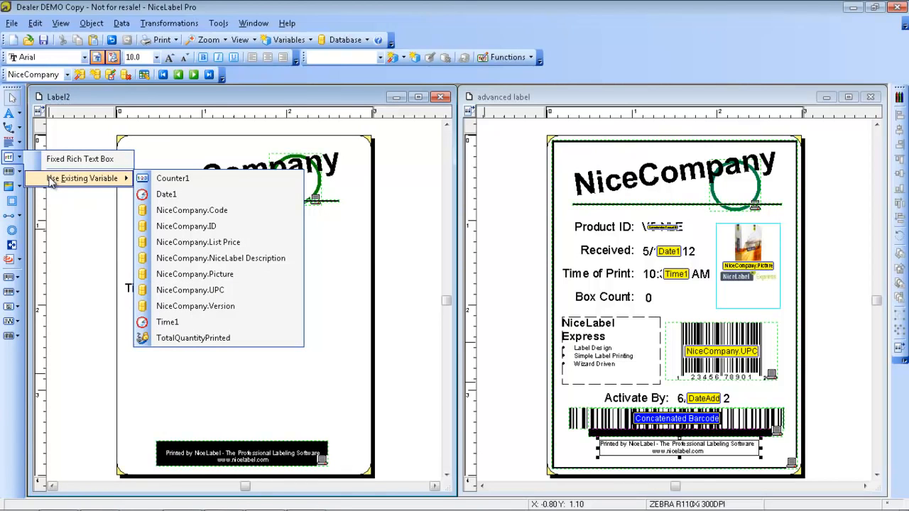
click(10, 159)
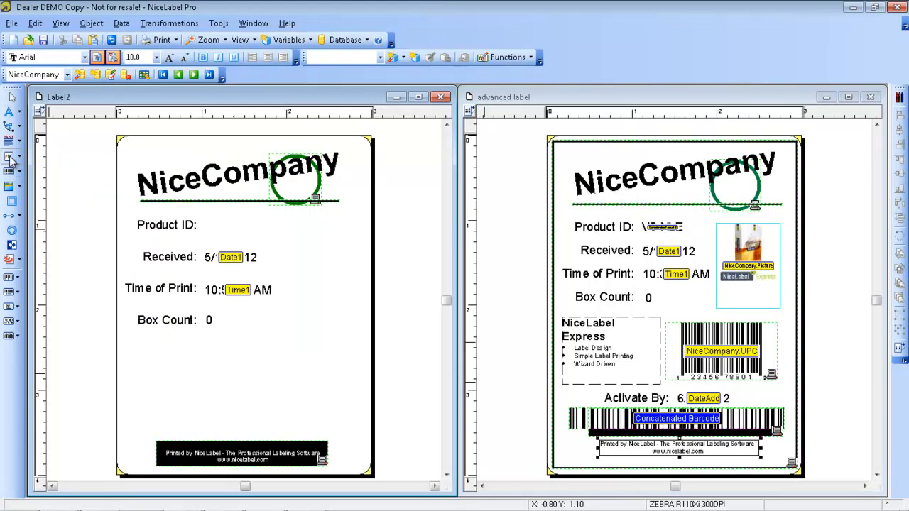
click(139, 352)
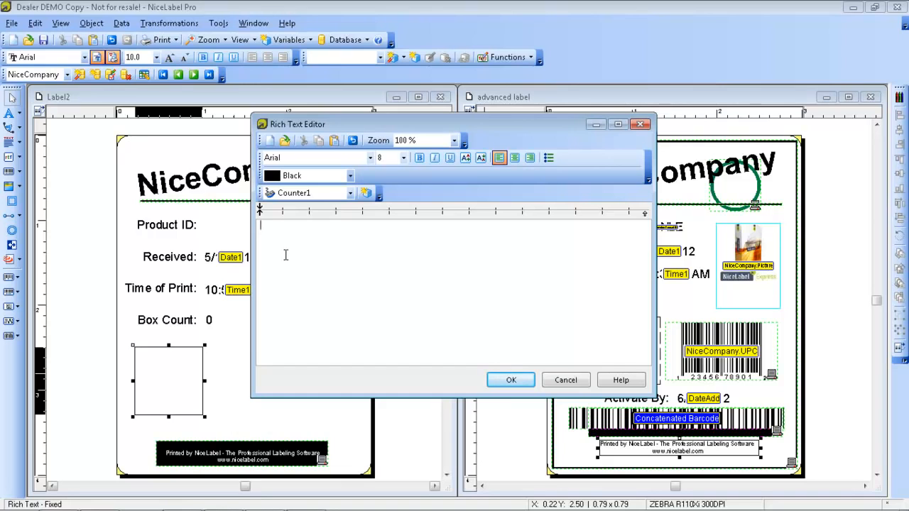
Step: Enter "Description:" in the rich text box and insert the NiceCompany.NiceLabel Description variable after it
text(Description?)
key(BackSpace)
text(:)
click(350, 193)
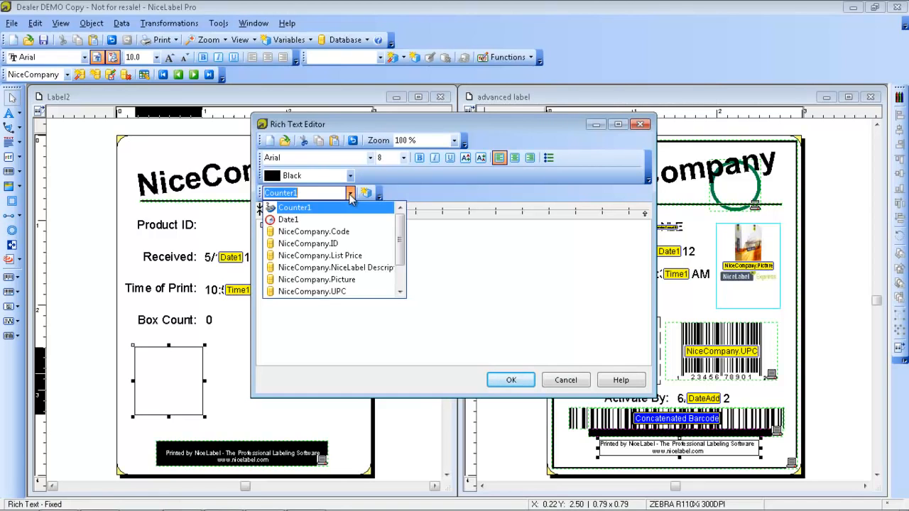
click(341, 272)
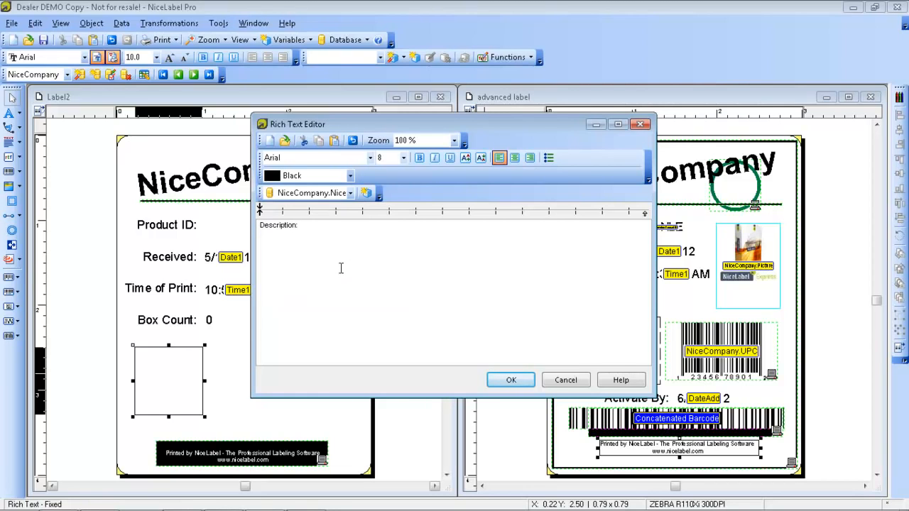
click(366, 194)
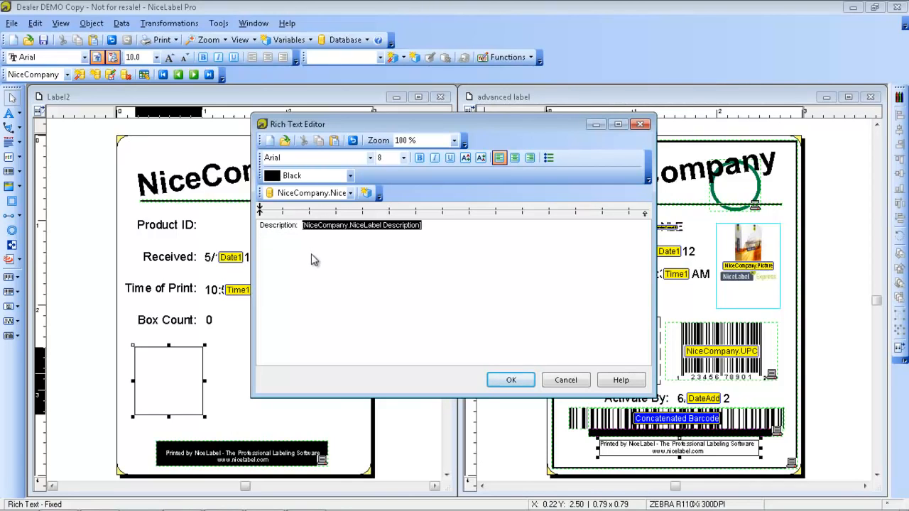
Step: Set all the text in the rich text box to font size 10 and apply the content
drag(448, 236, 250, 229)
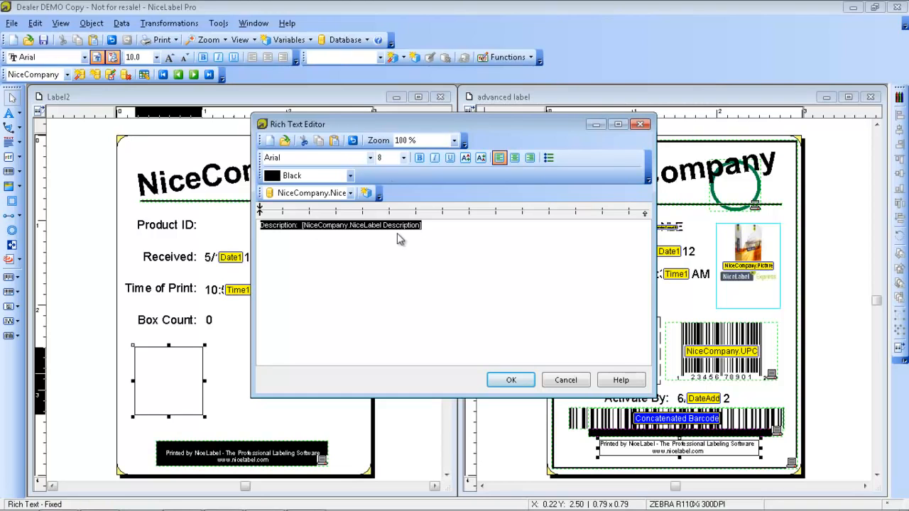
click(404, 161)
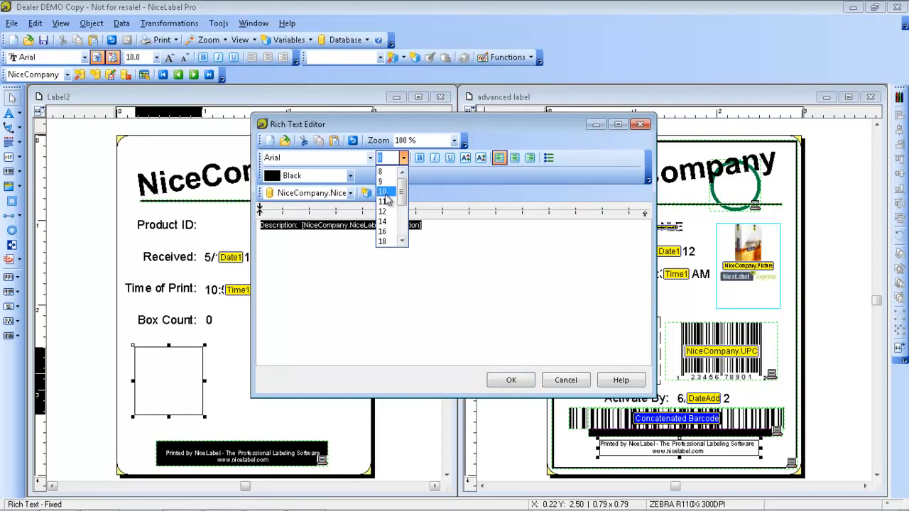
click(386, 193)
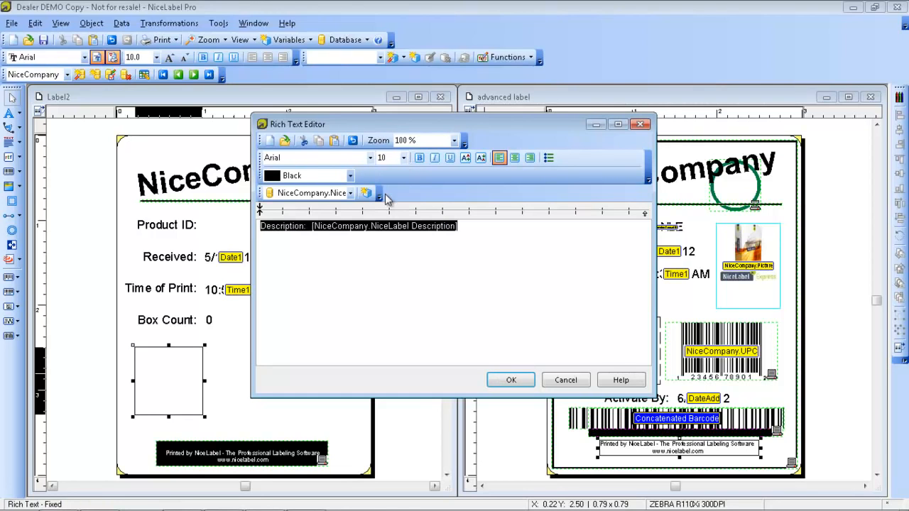
click(518, 380)
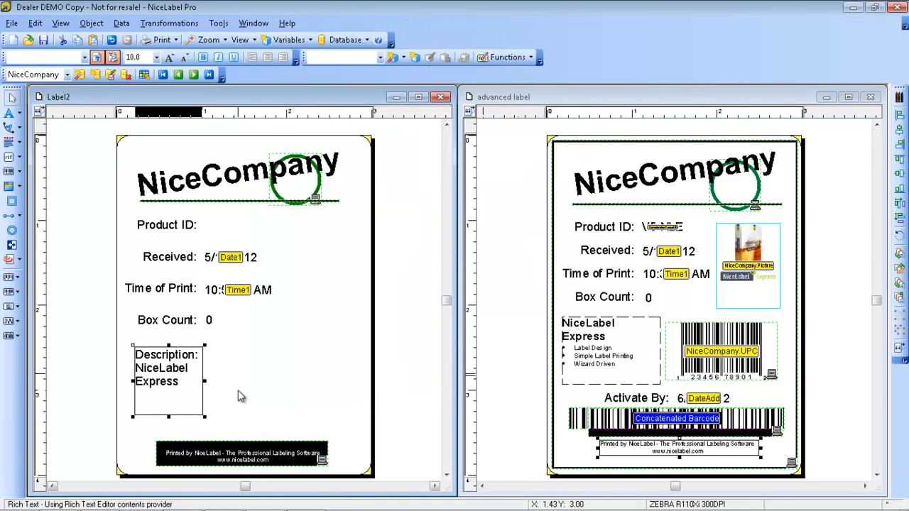
Step: Move the description box closer to Box Count, enlarge it, and enable Best fit font resizing for its text
drag(179, 378, 174, 374)
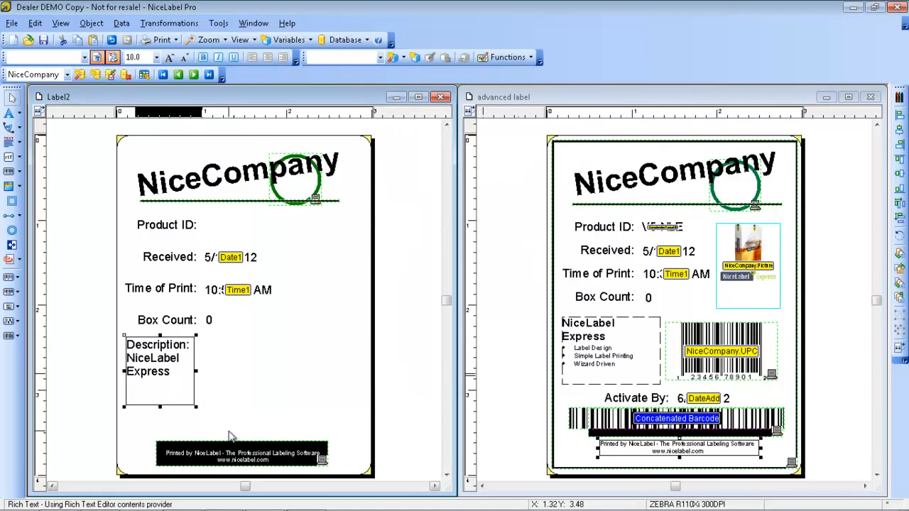
drag(195, 406, 243, 416)
double_click(190, 378)
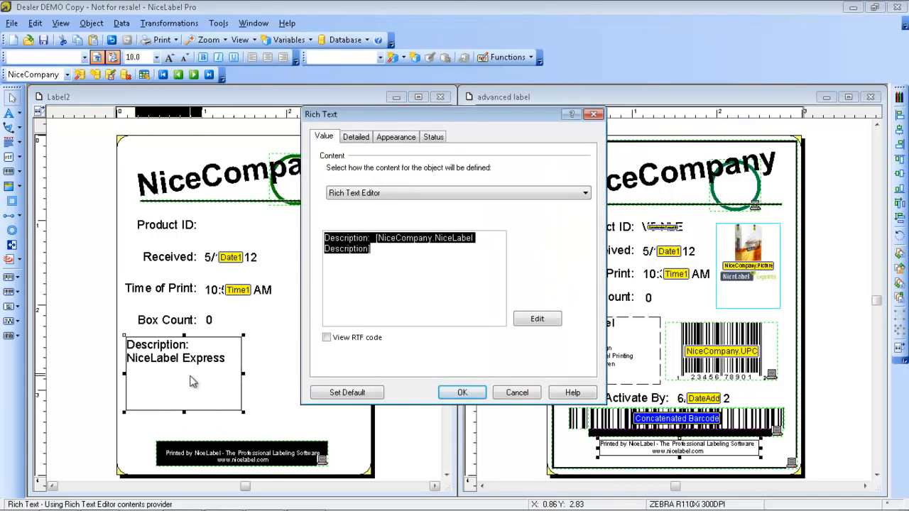
click(355, 137)
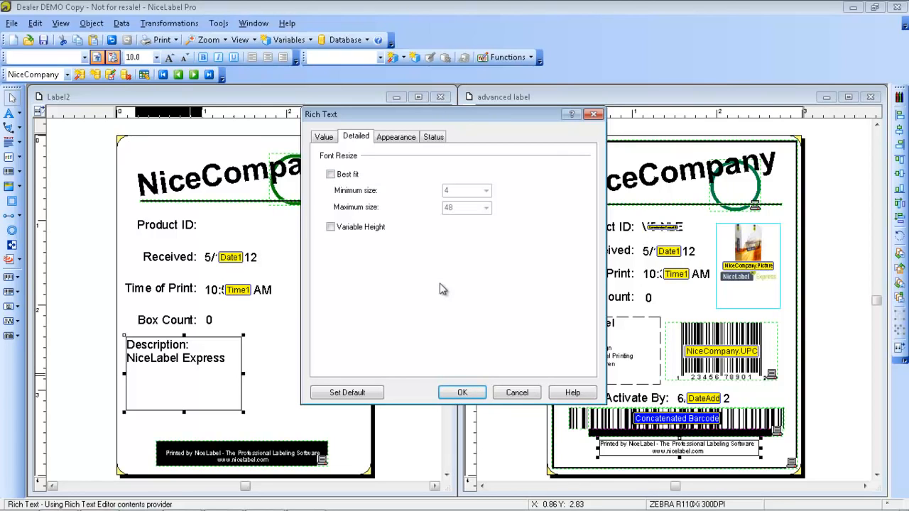
click(331, 174)
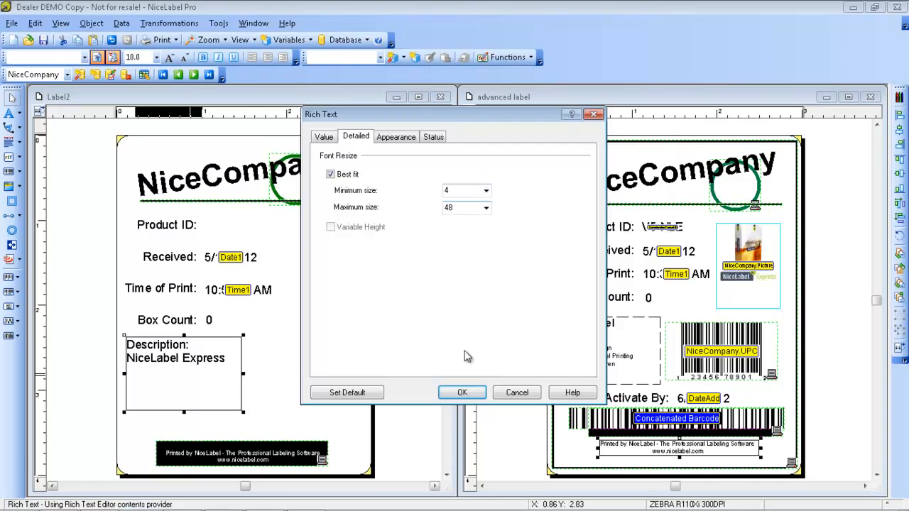
click(463, 393)
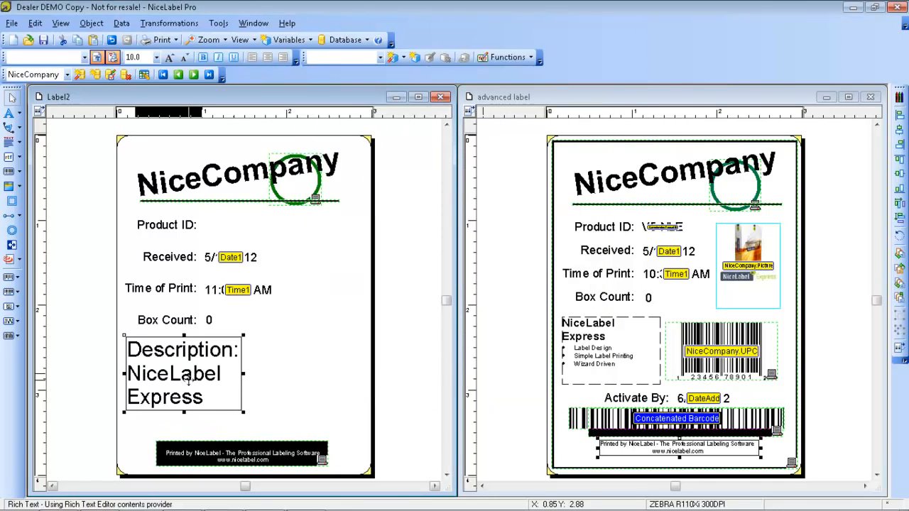
Step: Shrink the description box slightly and turn off Best fit font resizing for its rich text
mouse_move(241, 412)
mouse_down()
mouse_move(260, 430)
mouse_move(323, 438)
mouse_move(222, 398)
mouse_move(234, 410)
mouse_up()
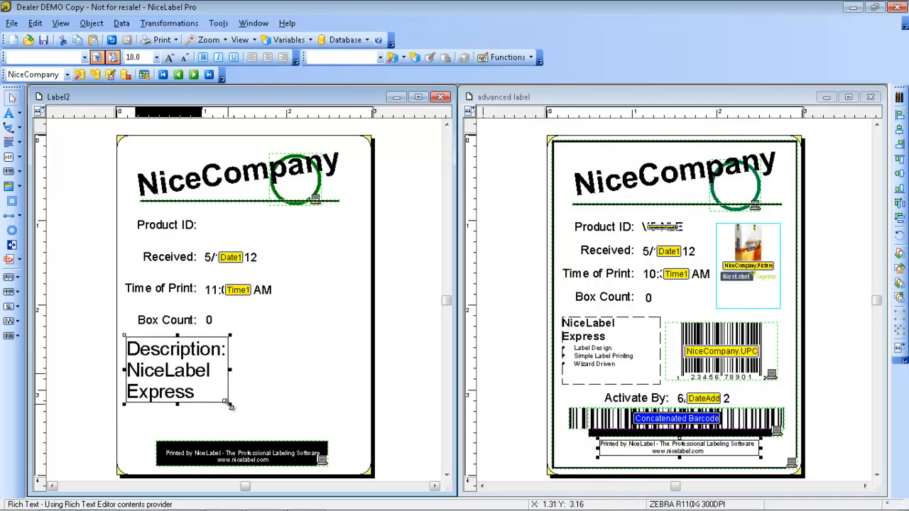
double_click(200, 371)
click(331, 175)
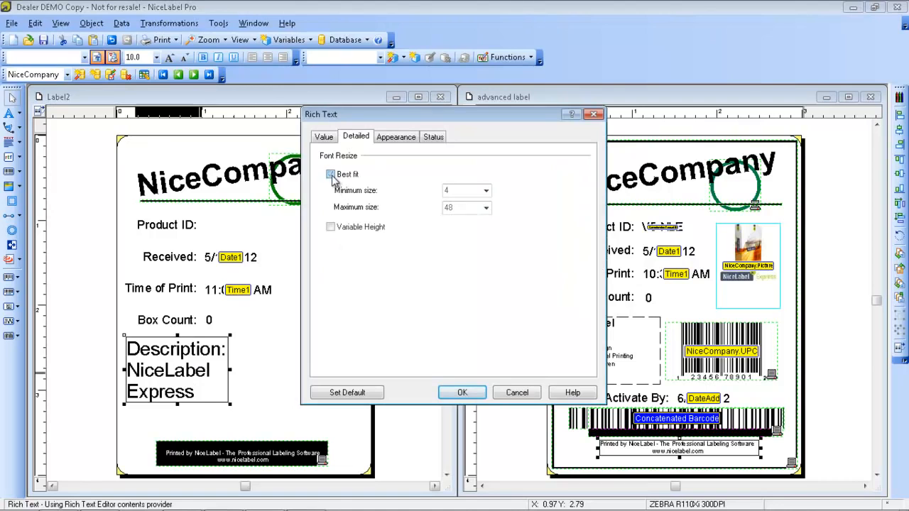
click(461, 393)
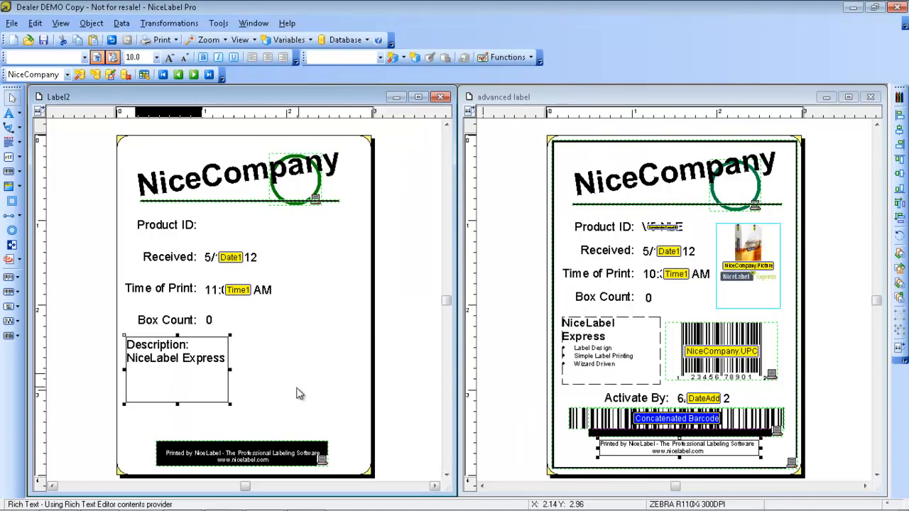
Step: Enlarge the description box to about 1.5 x 0.9 inches and deselect it
click(227, 402)
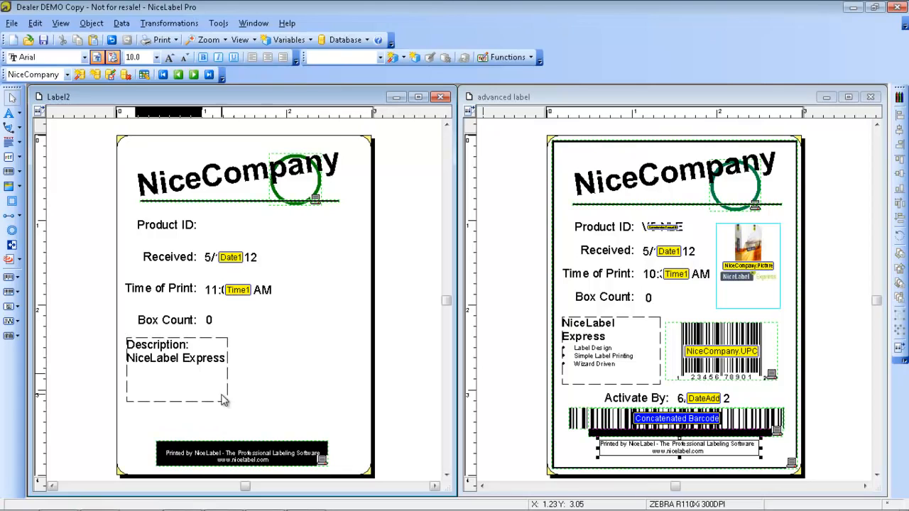
key(Escape)
drag(229, 402, 255, 411)
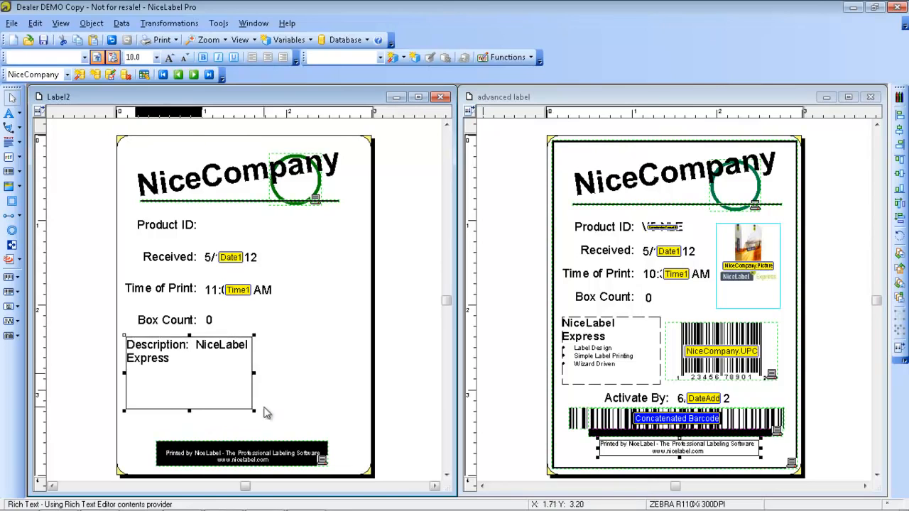
click(282, 412)
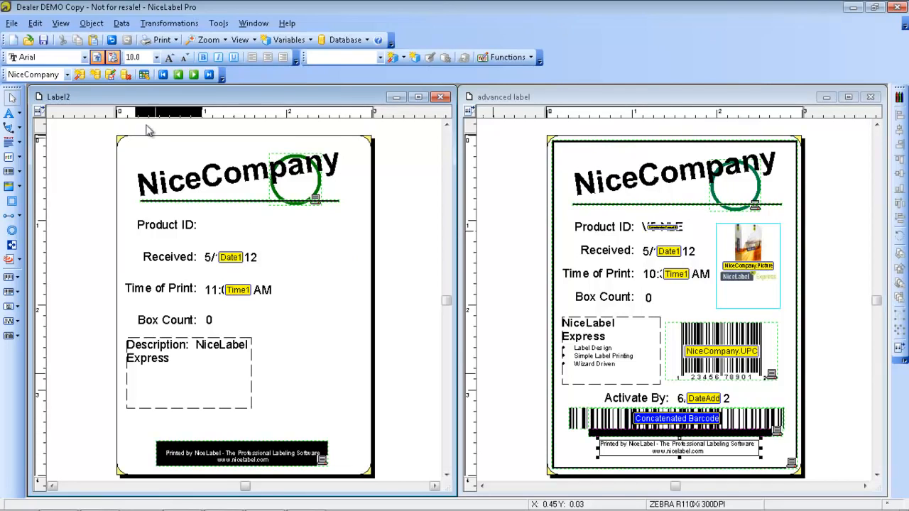
Step: Create a new function named Concatenate with the function type Concatenate
click(123, 24)
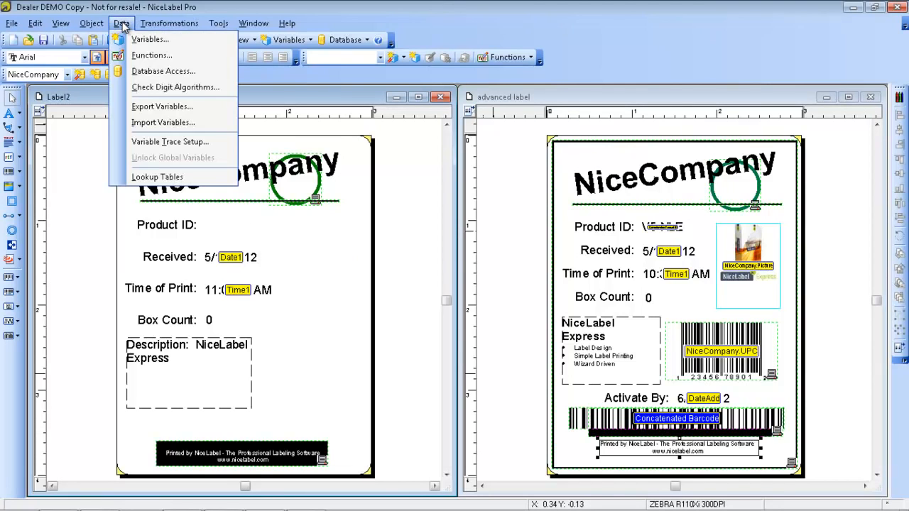
click(140, 56)
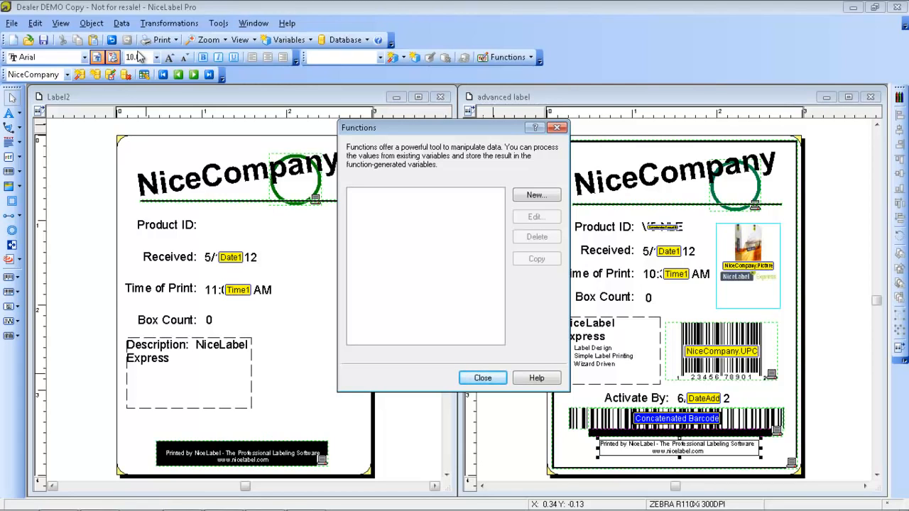
click(527, 195)
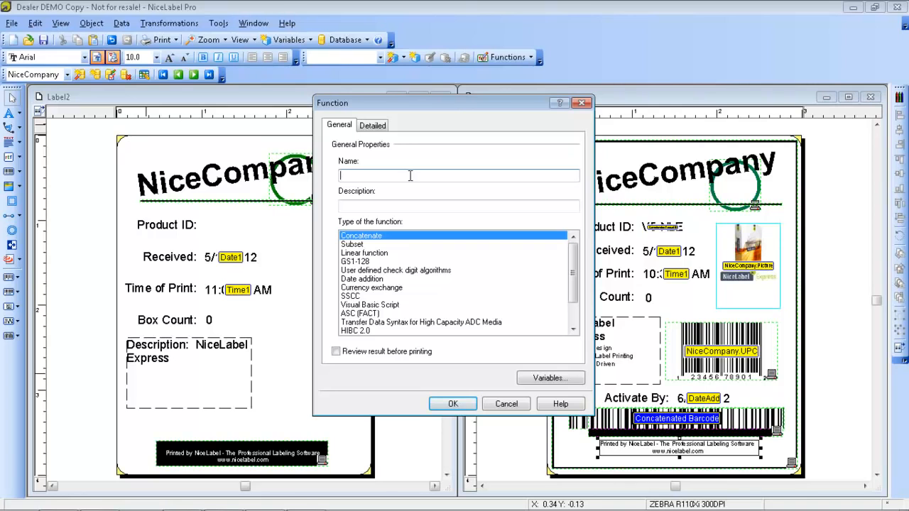
text(Concatenate)
click(353, 246)
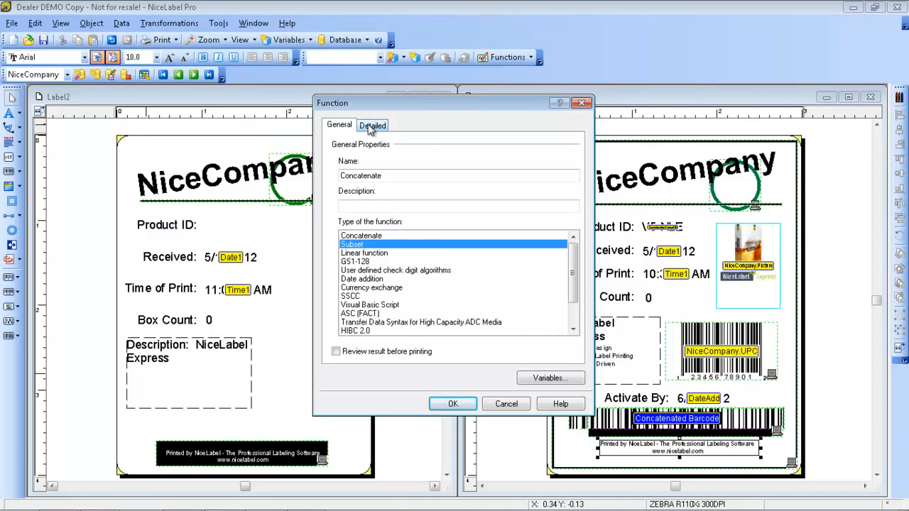
click(377, 236)
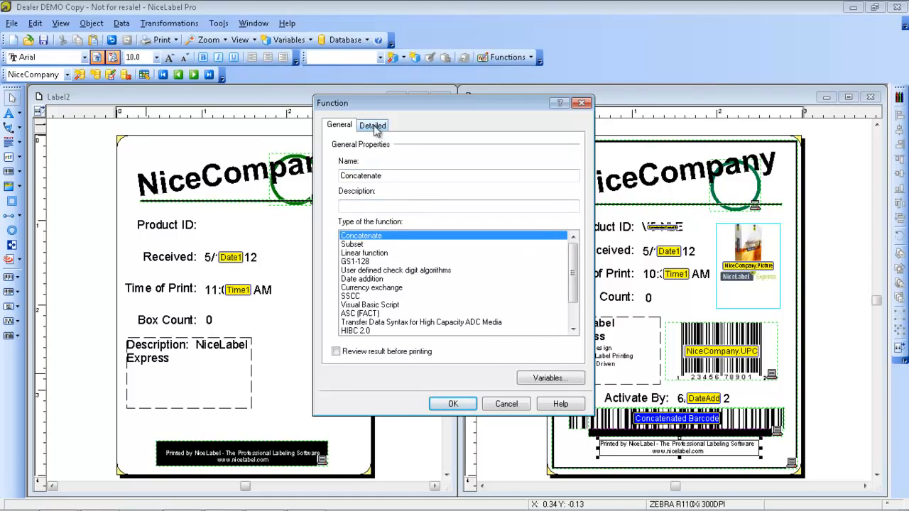
Step: Add NiceCompany.Version and NiceCompany.Code, in that order, as the Concatenate function's selected variables
click(375, 127)
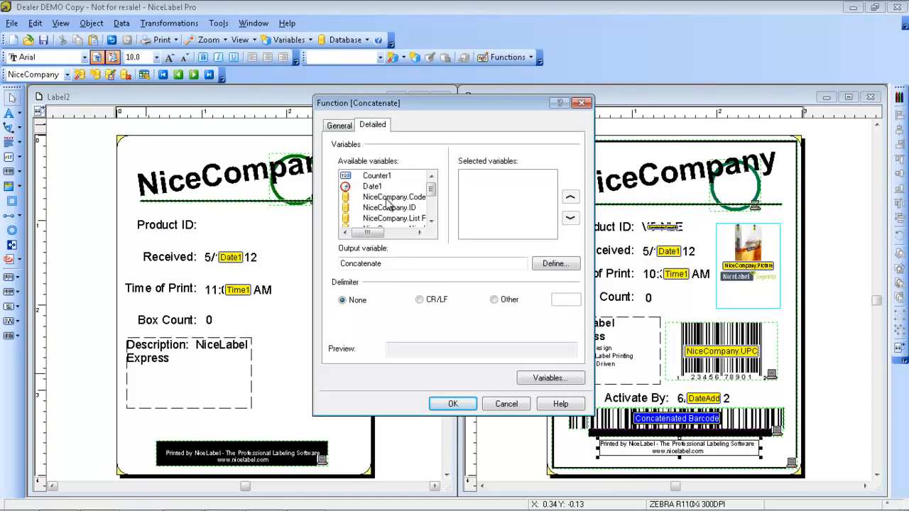
mouse_move(430, 189)
mouse_down()
mouse_move(431, 226)
mouse_move(439, 187)
mouse_up()
mouse_move(434, 192)
mouse_down()
mouse_move(438, 205)
mouse_move(431, 197)
mouse_up()
double_click(420, 219)
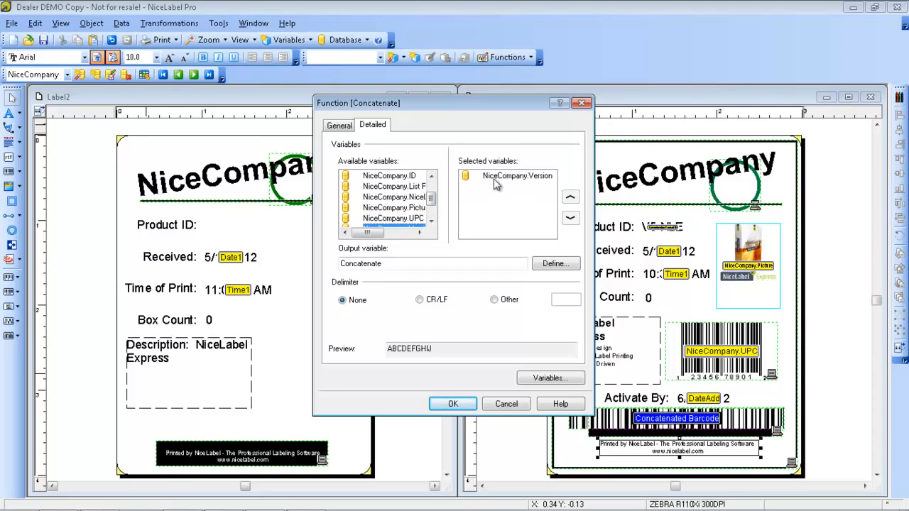
drag(434, 200, 433, 190)
double_click(419, 198)
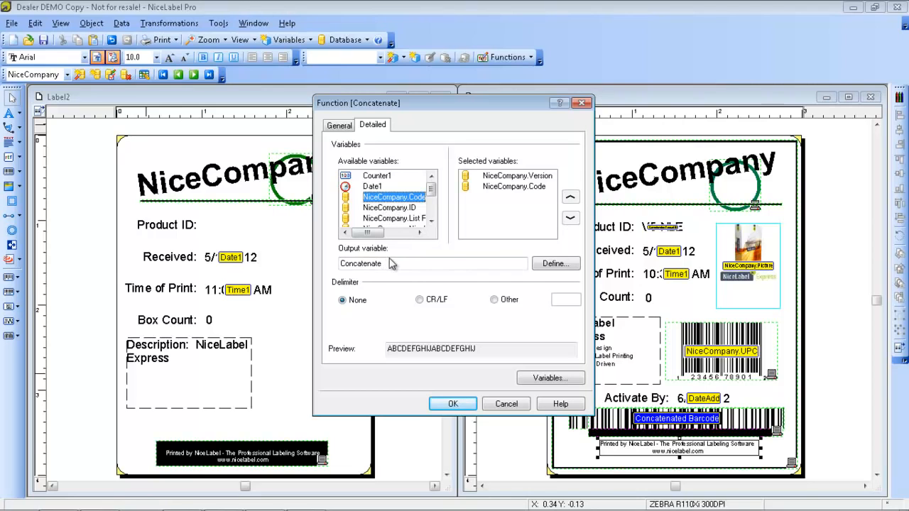
Step: Set the function's delimiter to Other with a hyphen, save the function, and close the function list
click(495, 300)
click(558, 299)
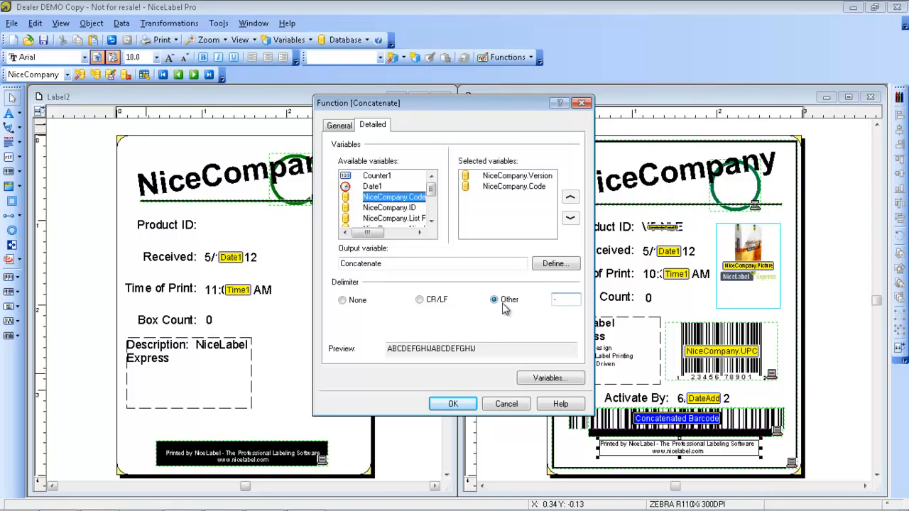
click(459, 404)
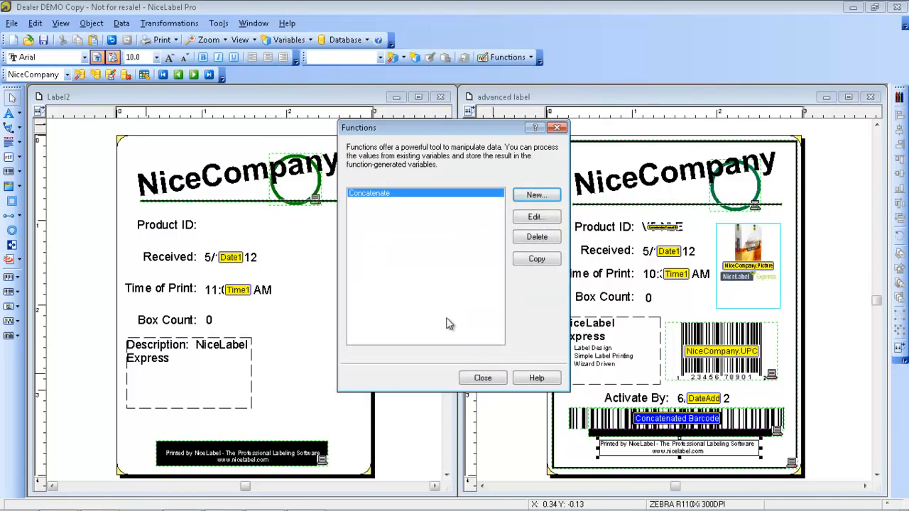
click(475, 380)
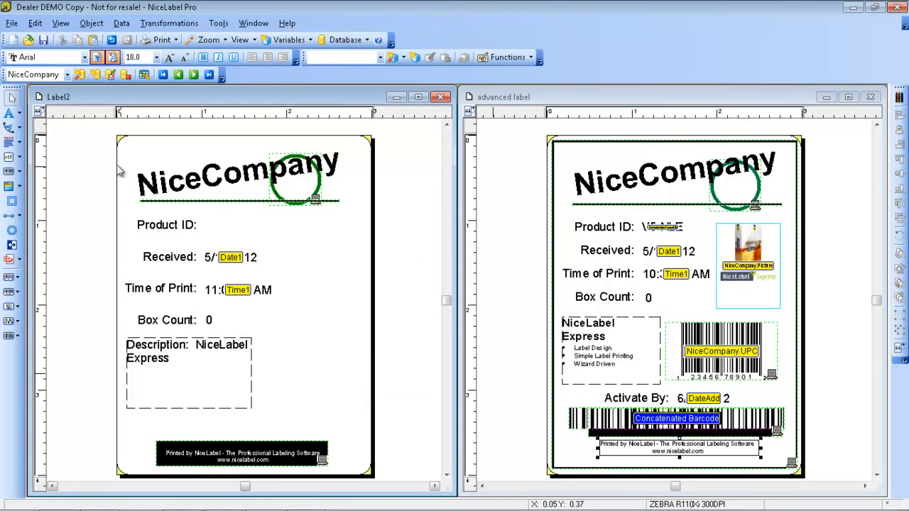
Step: Place a text object using the existing Concatenate variable beside the Product ID caption and align it with the row
click(20, 116)
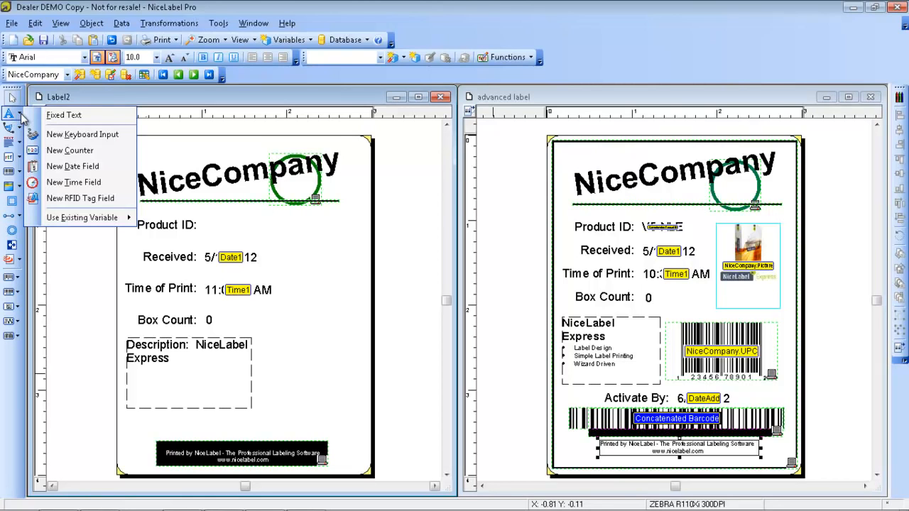
mouse_move(84, 219)
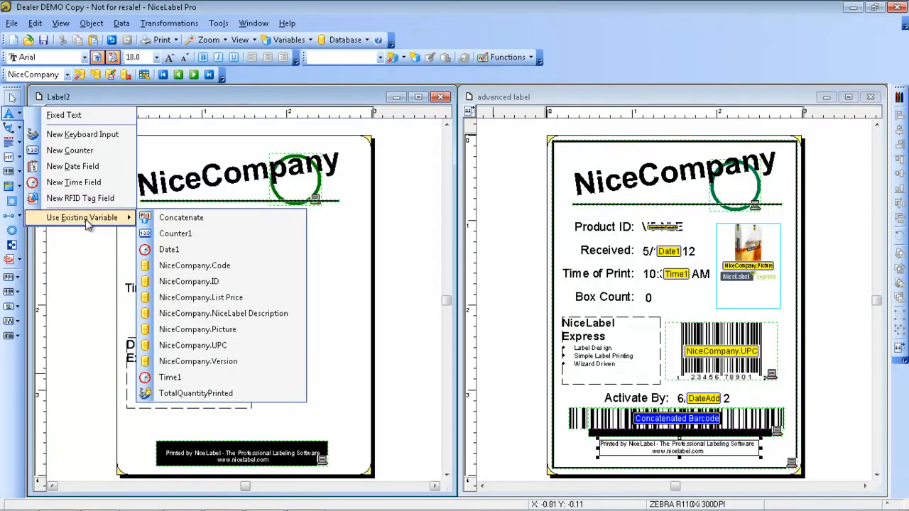
click(175, 223)
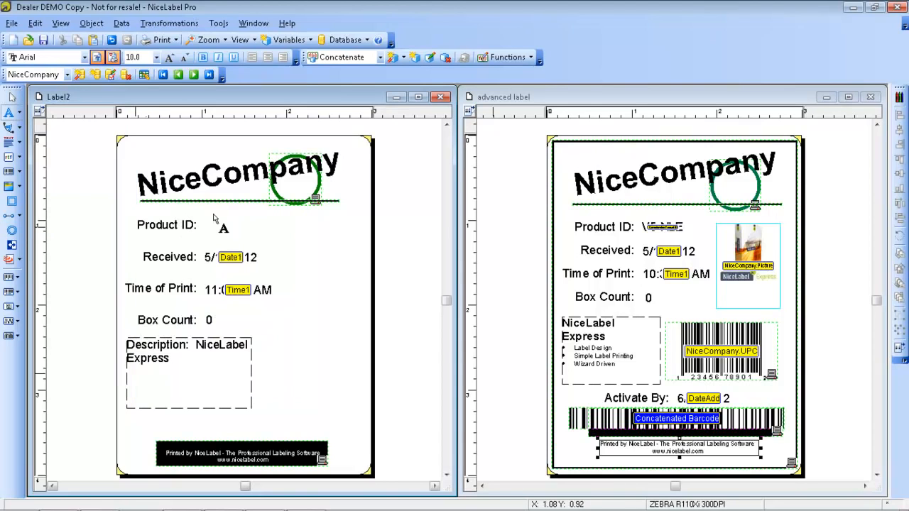
click(206, 227)
click(226, 229)
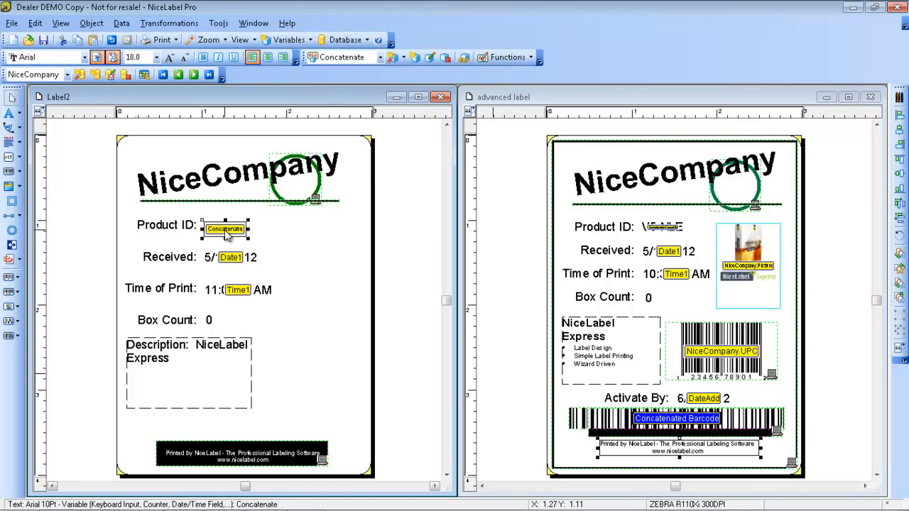
click(275, 234)
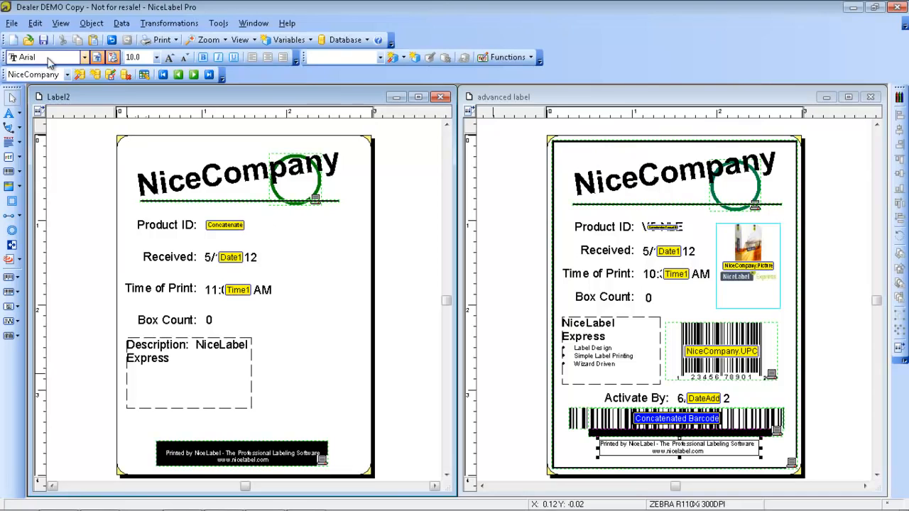
Step: Turn off the display of variable names on the label objects
click(61, 24)
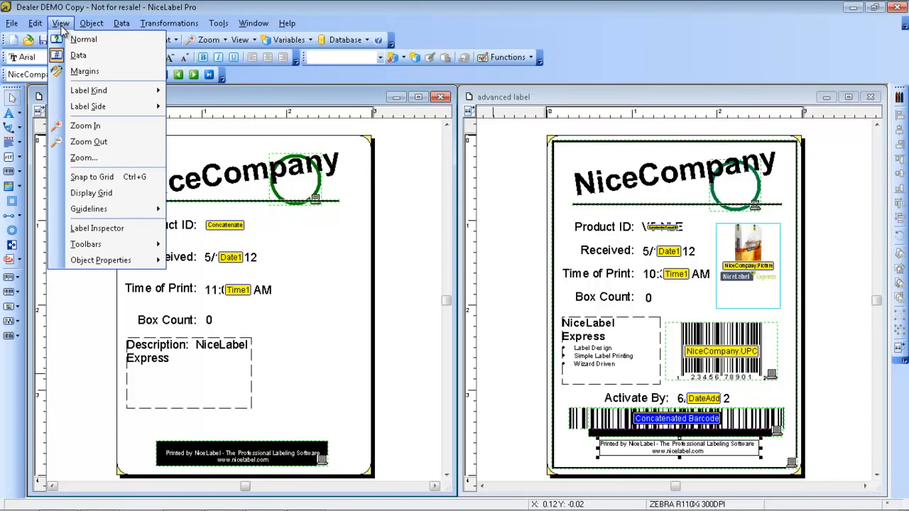
mouse_move(124, 245)
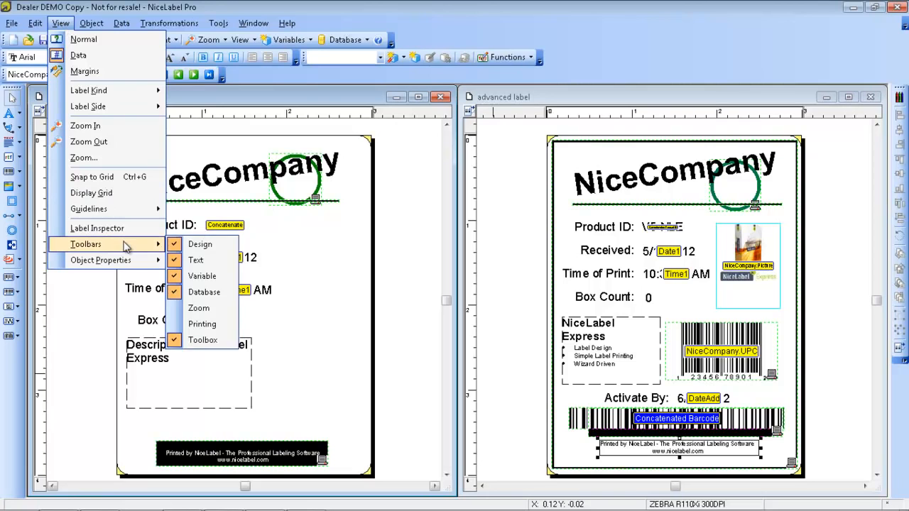
mouse_move(125, 262)
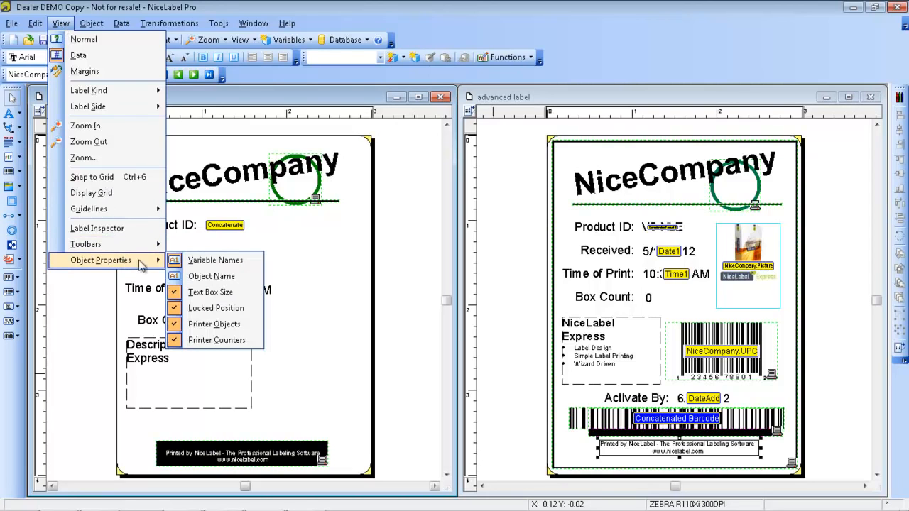
click(238, 263)
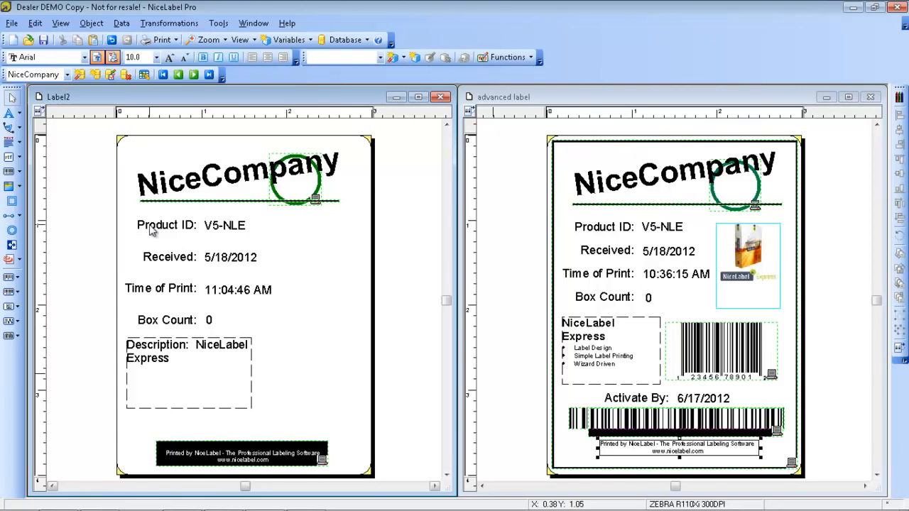
Step: Place a bar code using the existing NiceCompany.UPC variable beside the description box in Label2
click(21, 175)
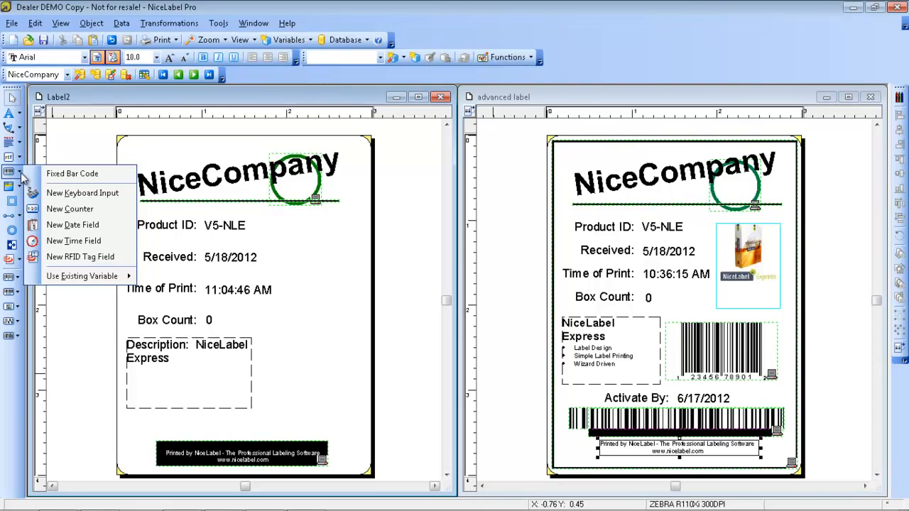
click(20, 175)
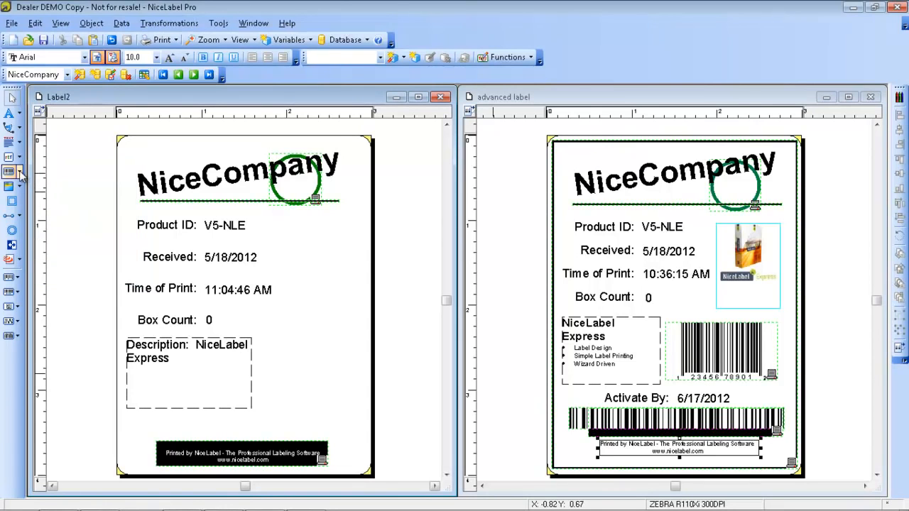
click(21, 175)
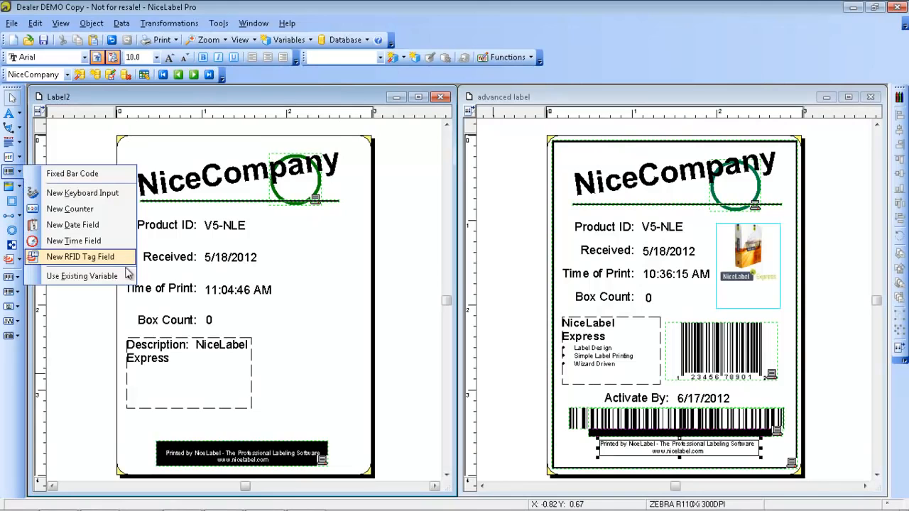
mouse_move(126, 279)
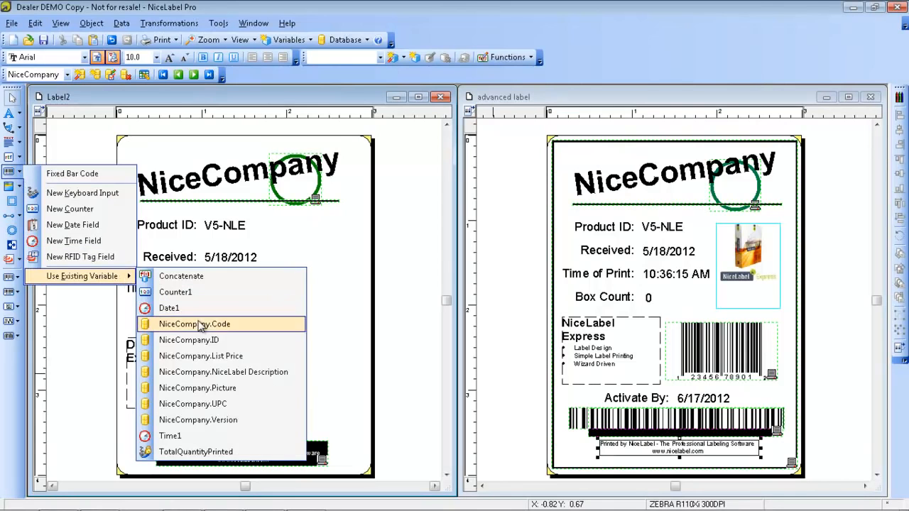
click(204, 404)
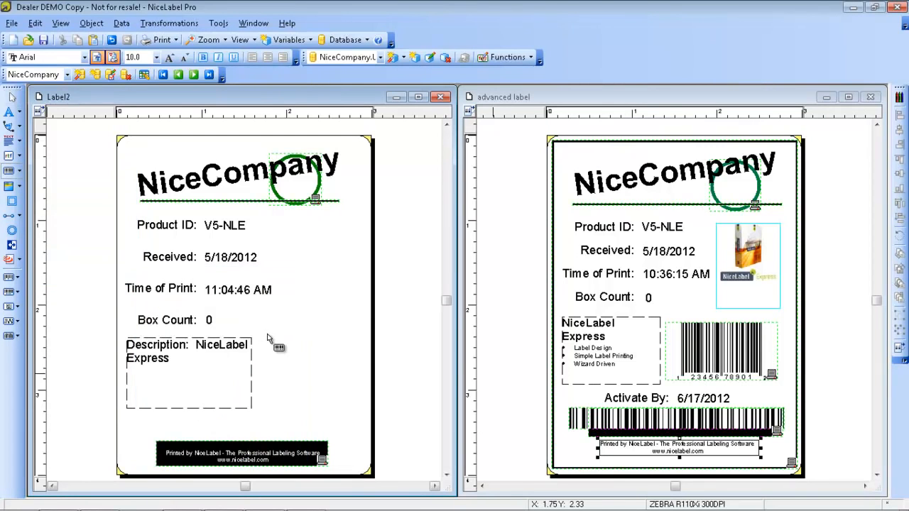
click(267, 335)
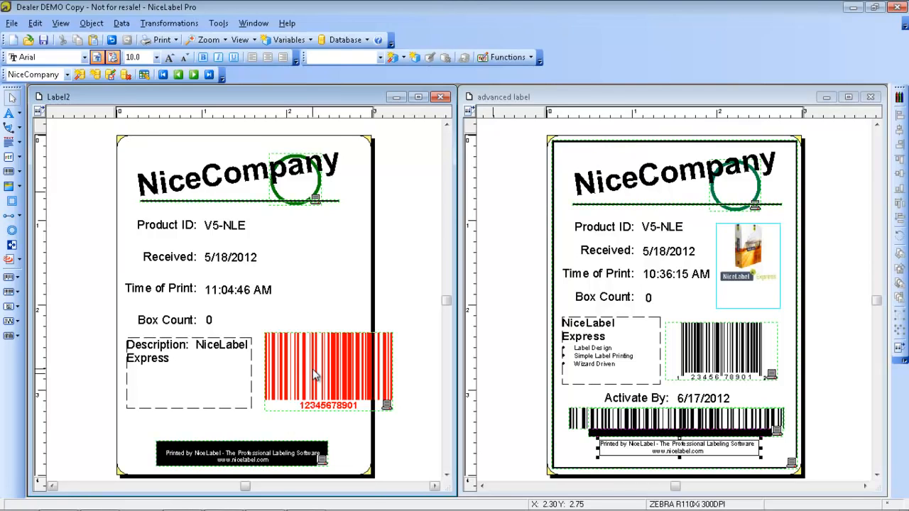
Step: Narrow the description box to about 1.35 inches and move the UPC bar code against it, inside the label edge
click(246, 384)
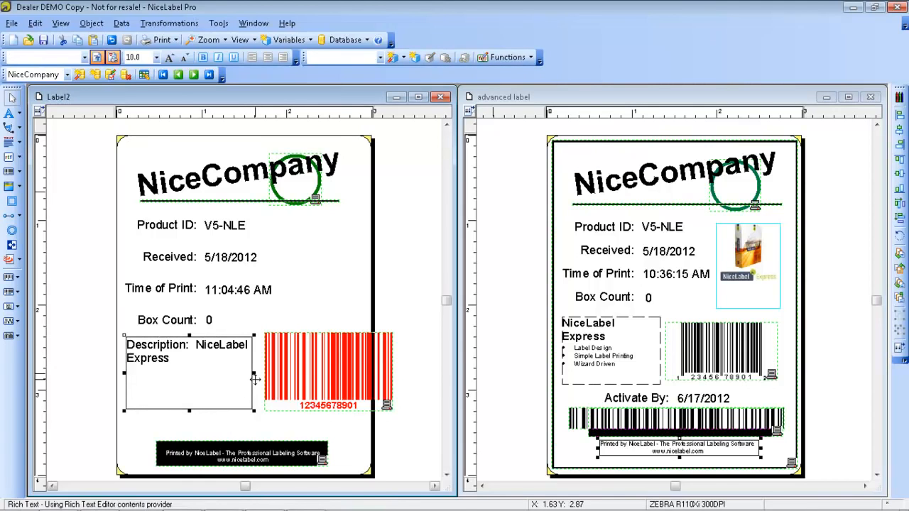
drag(252, 373, 239, 373)
click(302, 368)
drag(302, 367, 283, 367)
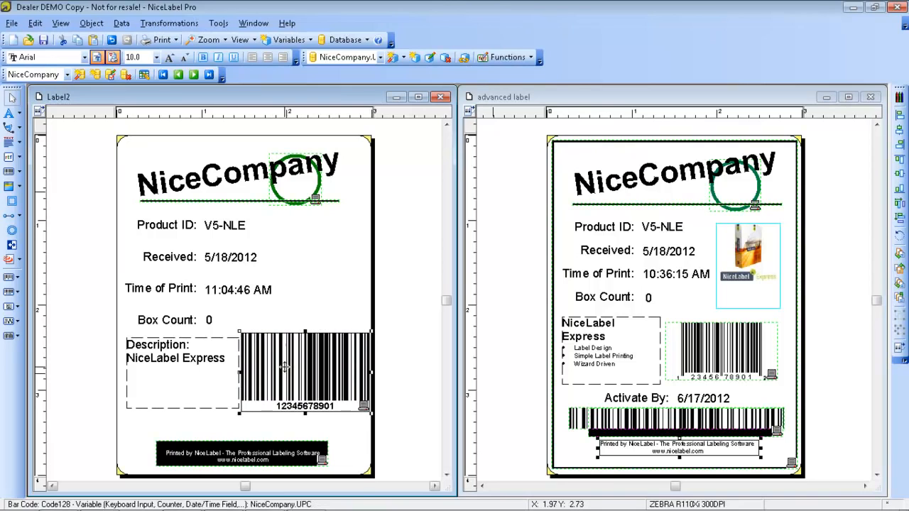
Step: Change the bar code type of the NiceCompany.UPC bar code in Label2 to Upc-A
double_click(287, 373)
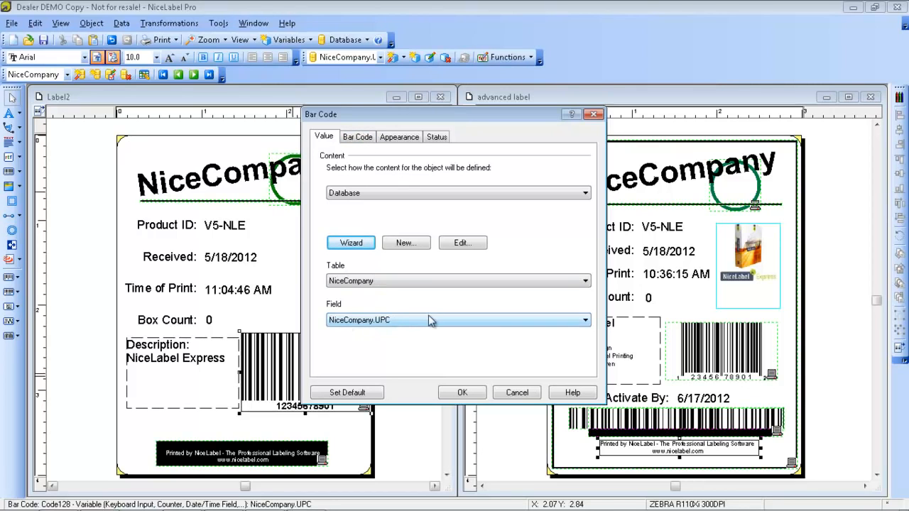
click(366, 138)
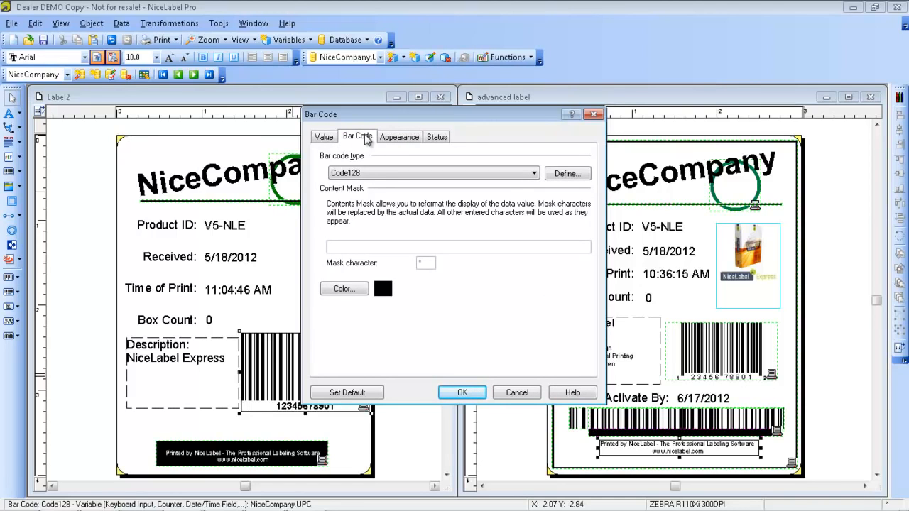
click(497, 176)
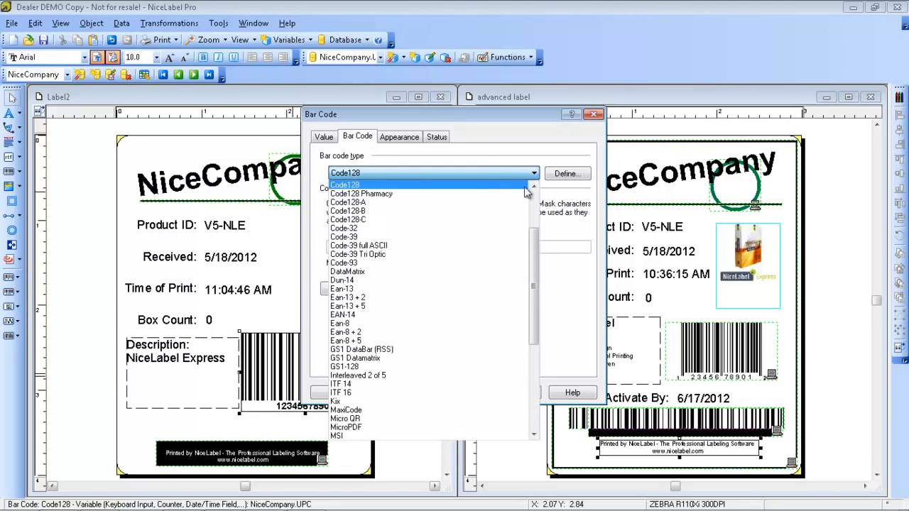
drag(538, 249, 540, 377)
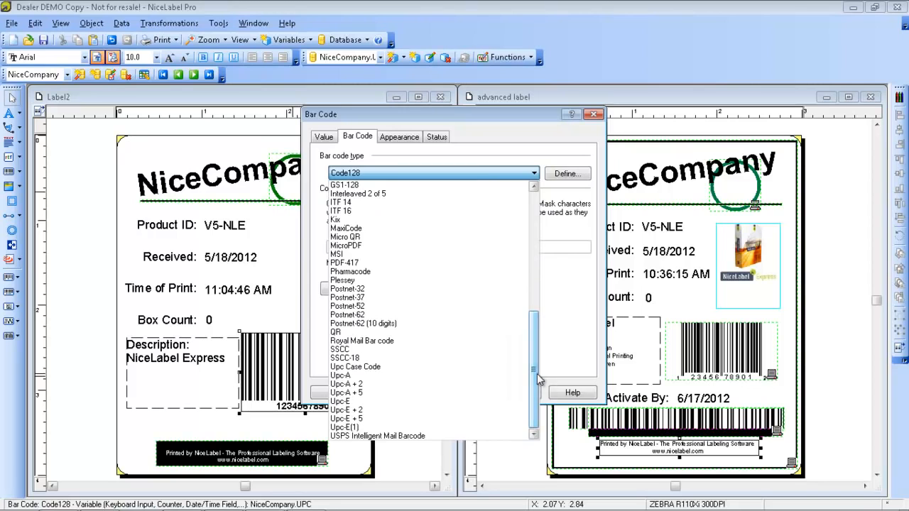
click(429, 379)
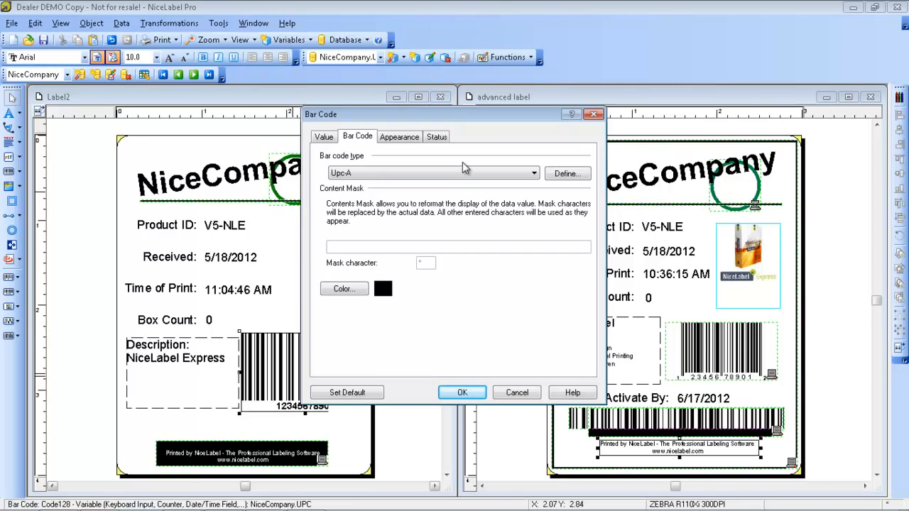
Step: Set the narrow bar width of the Upc-A bar code to 5 dots in its definition
click(561, 175)
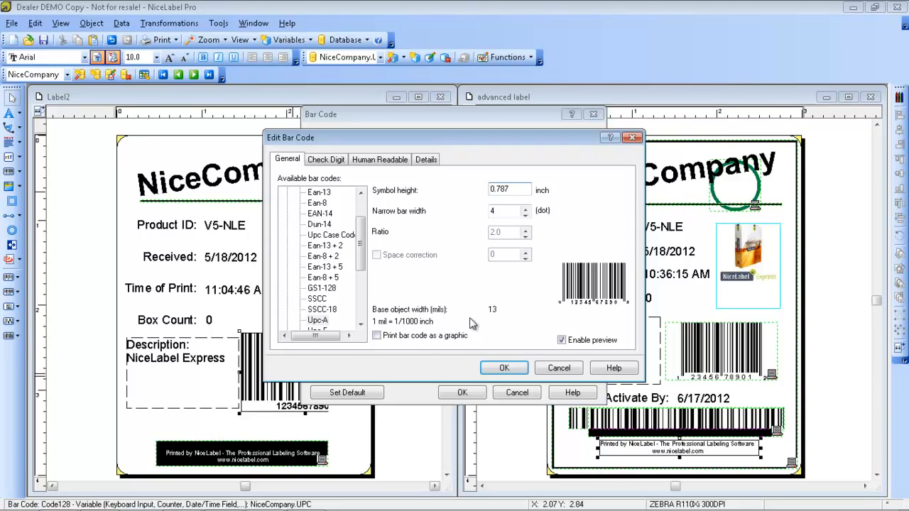
click(524, 208)
click(525, 208)
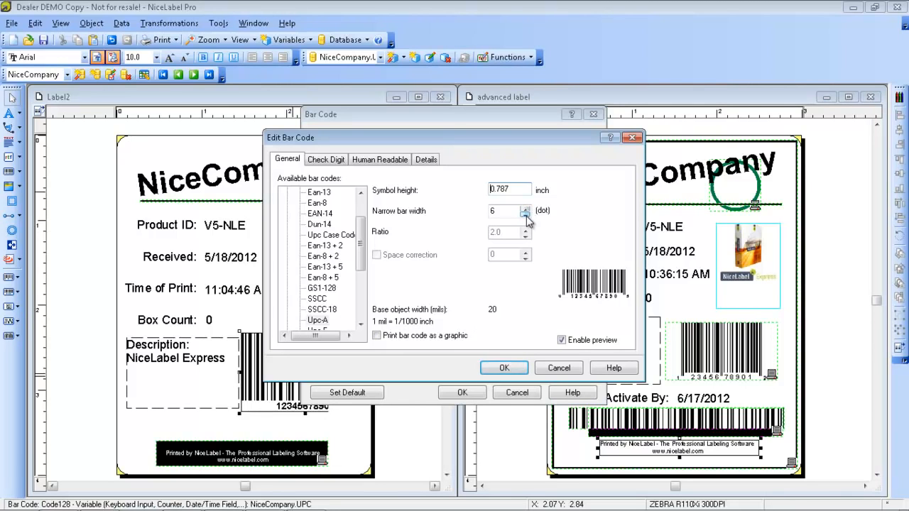
click(526, 214)
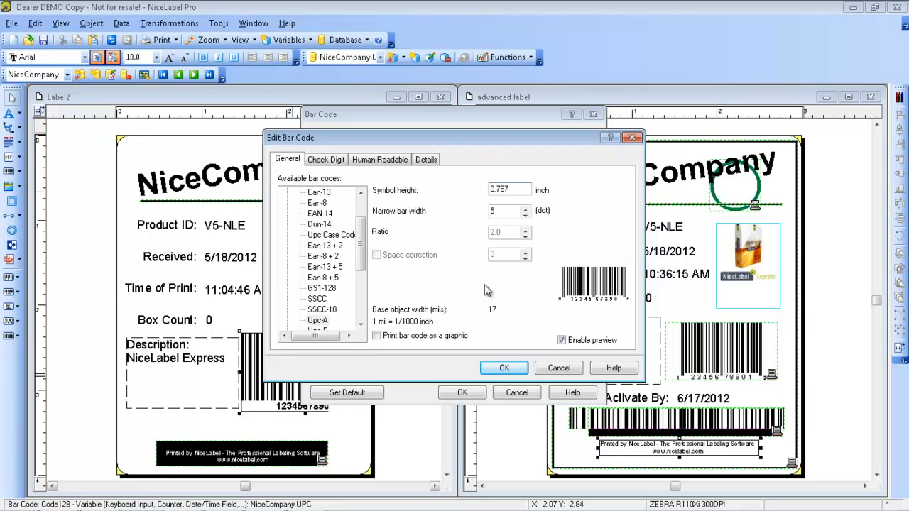
Step: Review the check digit, human-readable and detail options of the Upc-A bar code, keeping the interpretation below the bar code
click(328, 160)
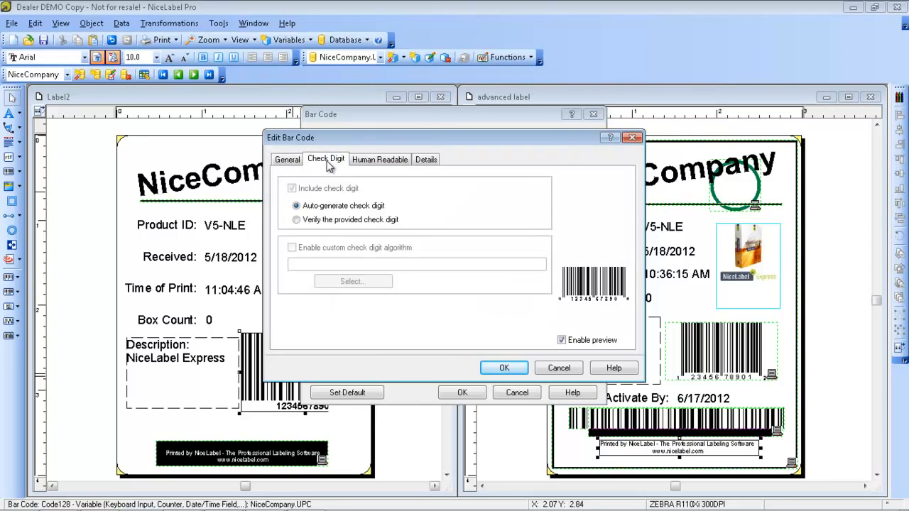
click(378, 161)
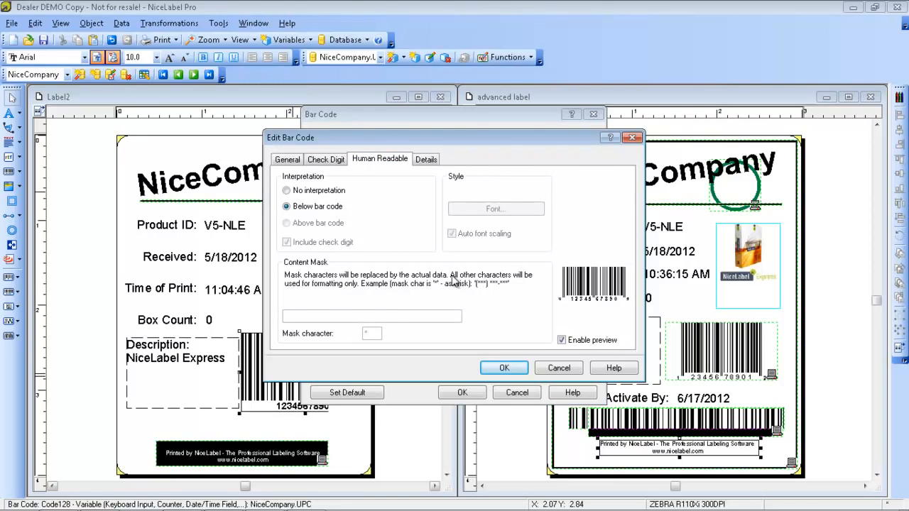
click(287, 191)
click(297, 207)
click(432, 160)
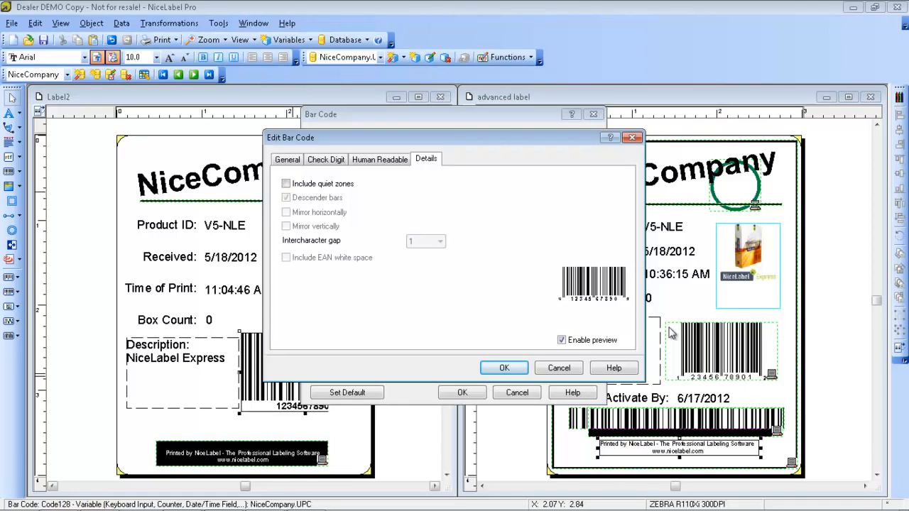
Step: Apply the bar code settings and shrink the UPC bar code to fit between the description box and the label edge
click(507, 368)
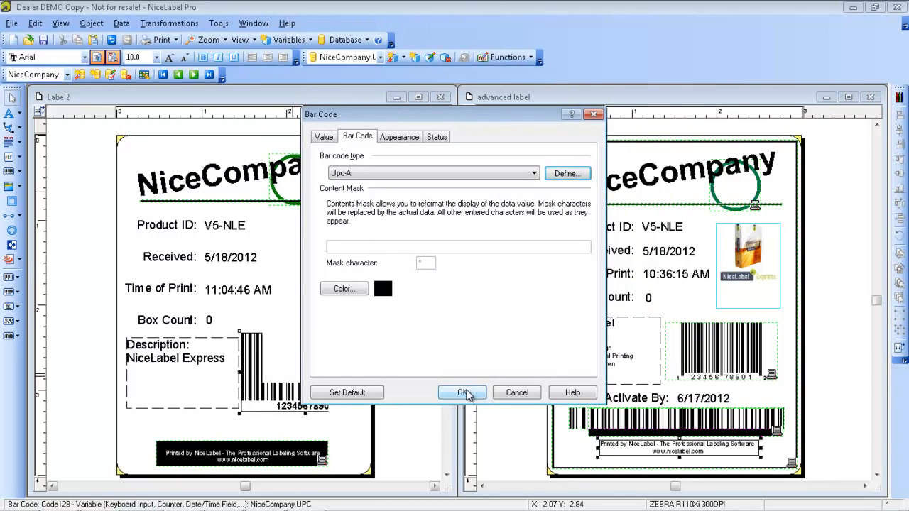
click(466, 393)
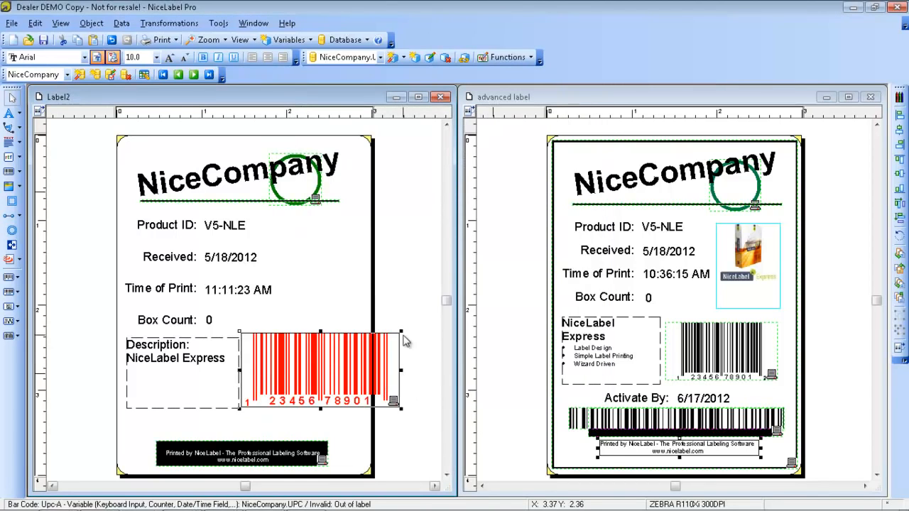
drag(401, 330, 370, 333)
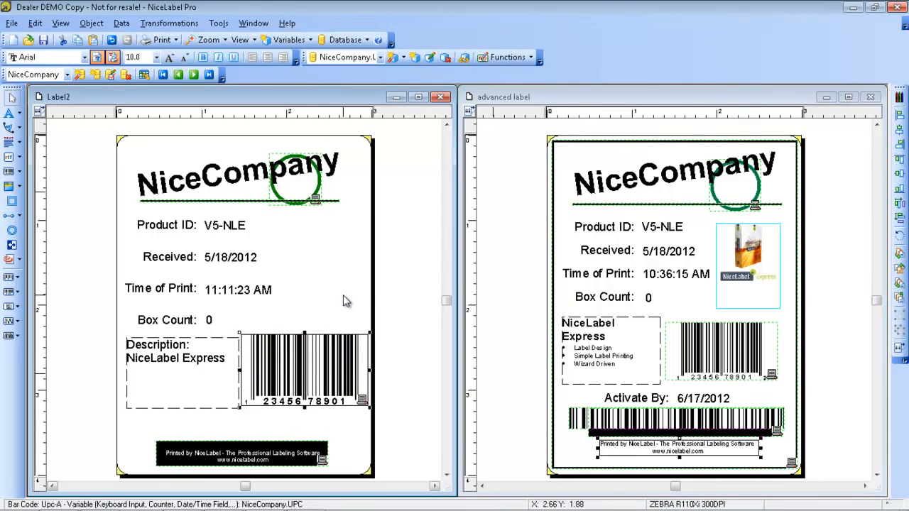
click(344, 302)
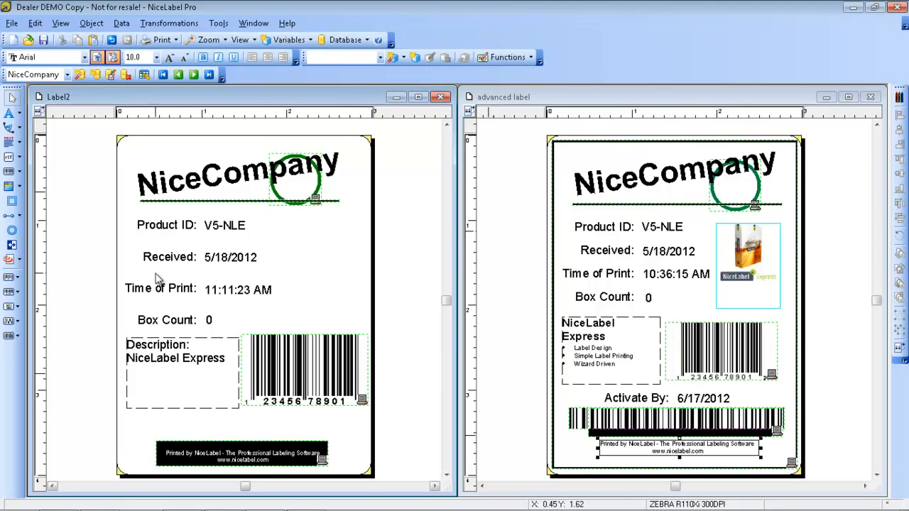
Step: Create a new function of type Concatenate named Concatenate2
click(122, 24)
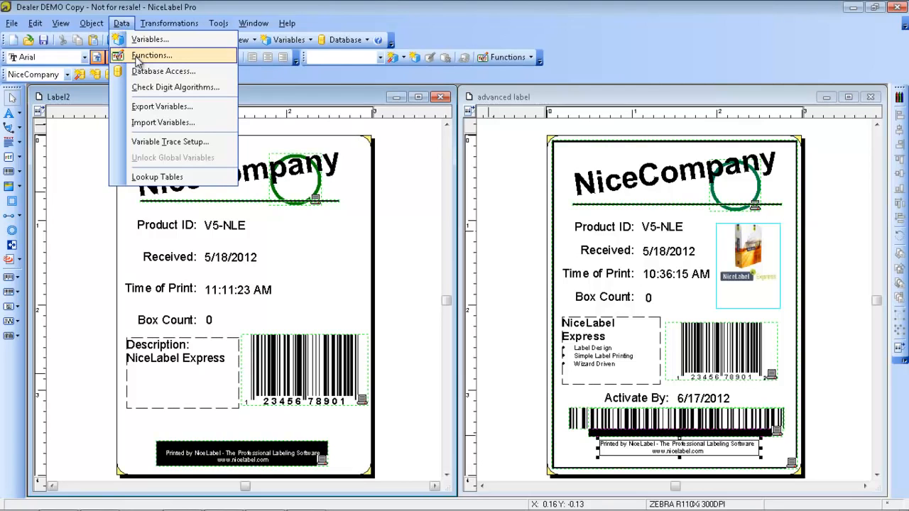
click(137, 57)
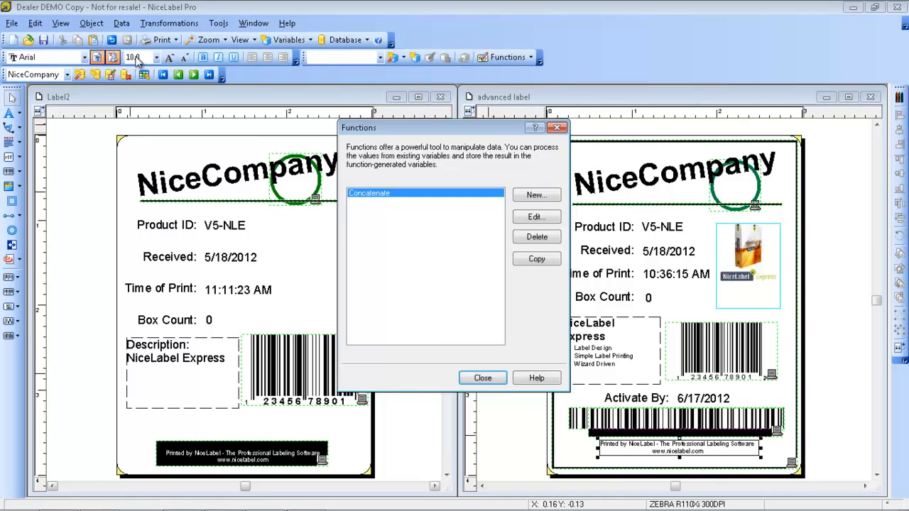
click(536, 195)
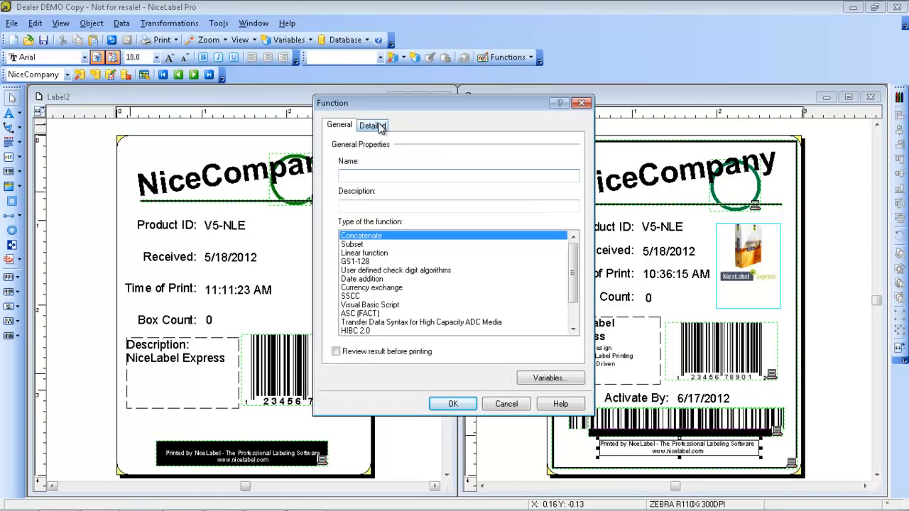
text(Concatenate2)
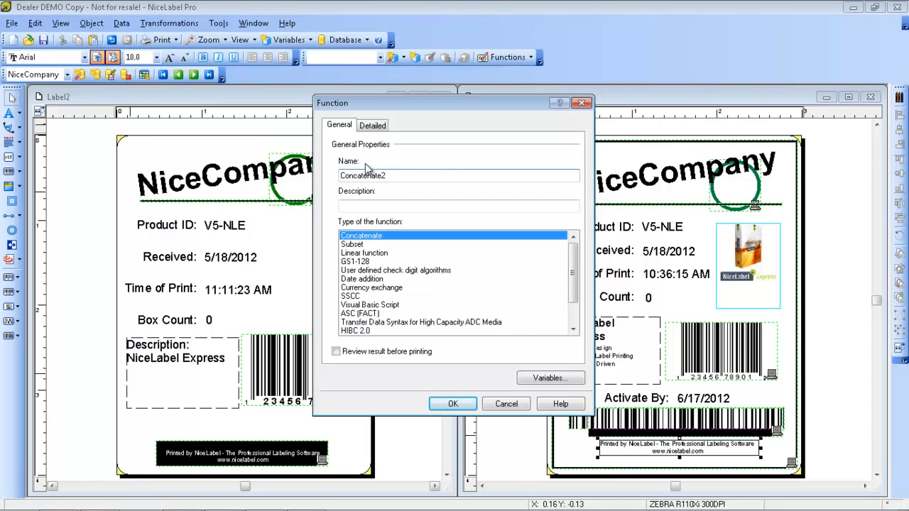
key(BackSpace)
text(2)
Step: Add the variables Concatenate and NiceCompany.Version to the Concatenate2 function without a delimiter and save it
click(372, 126)
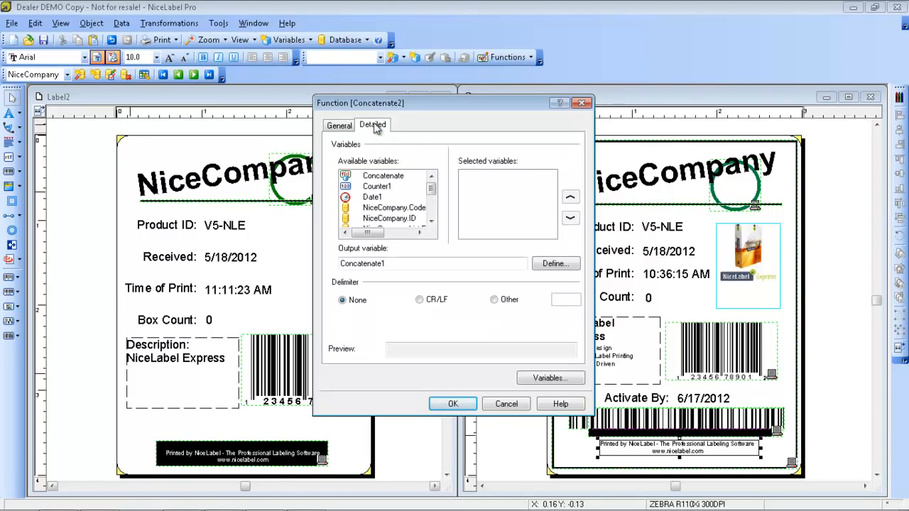
mouse_move(430, 188)
mouse_down()
mouse_move(434, 201)
mouse_move(432, 187)
mouse_up()
double_click(392, 176)
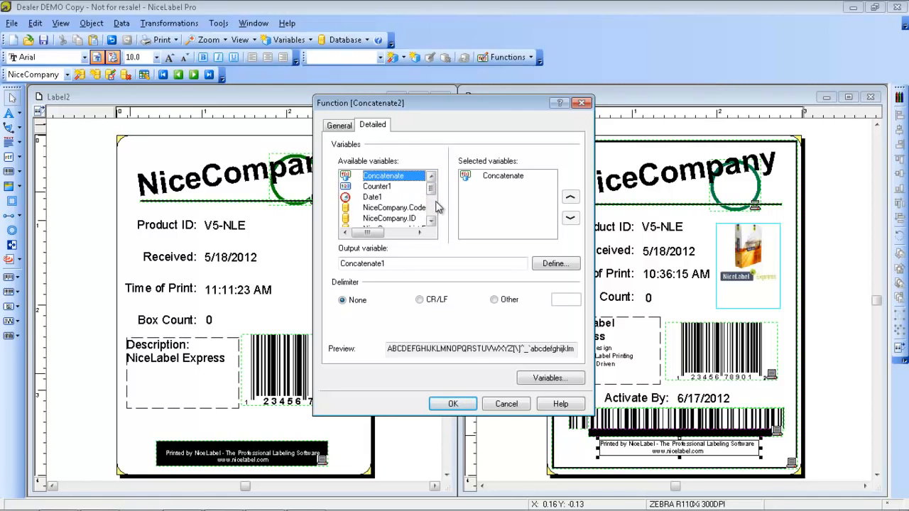
drag(433, 192, 436, 207)
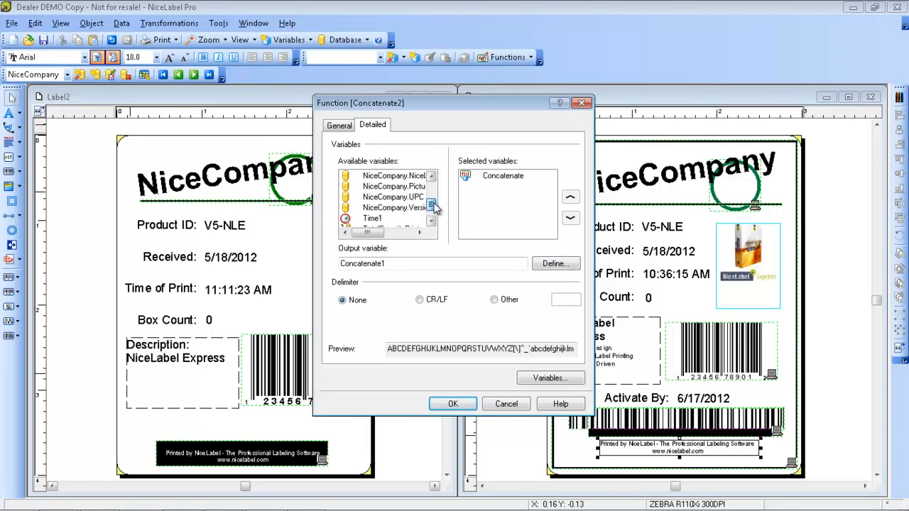
double_click(417, 208)
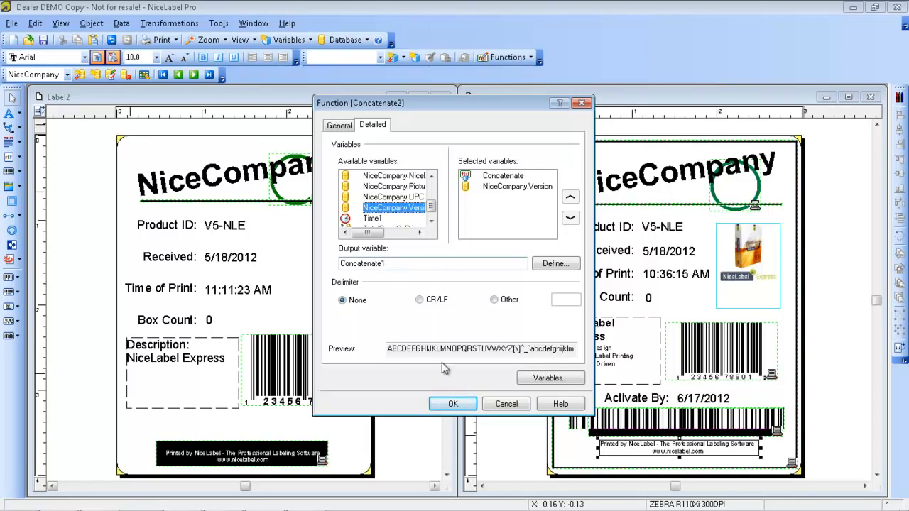
click(453, 403)
click(480, 379)
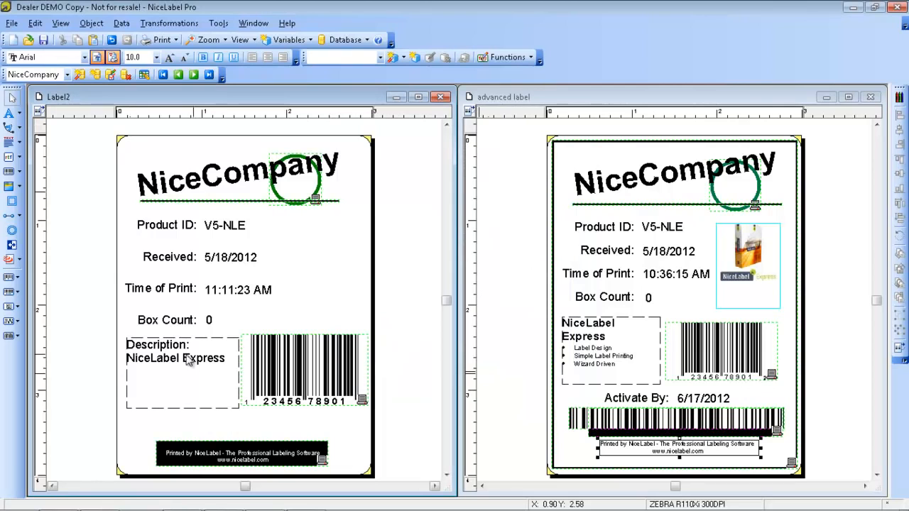
Step: Place a bar code using the existing Concatenate1 variable on Label2 and move it up above the black footer box
click(20, 173)
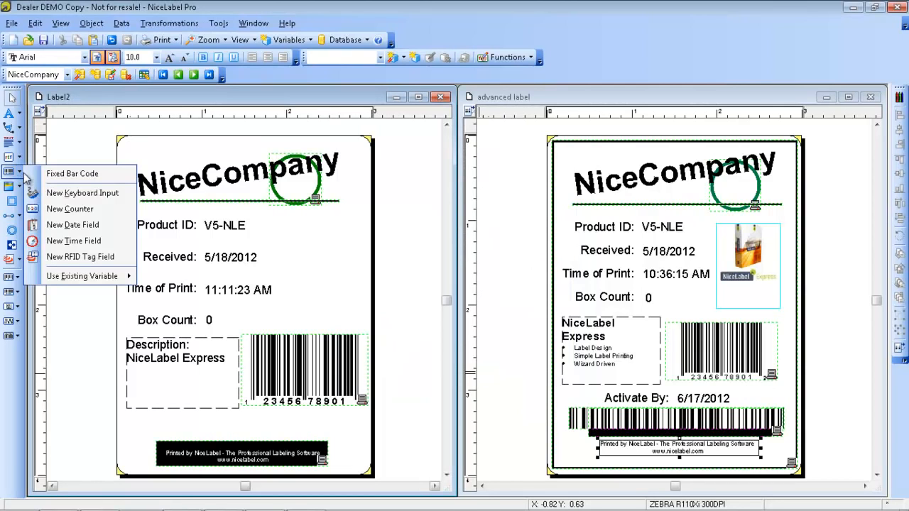
mouse_move(80, 275)
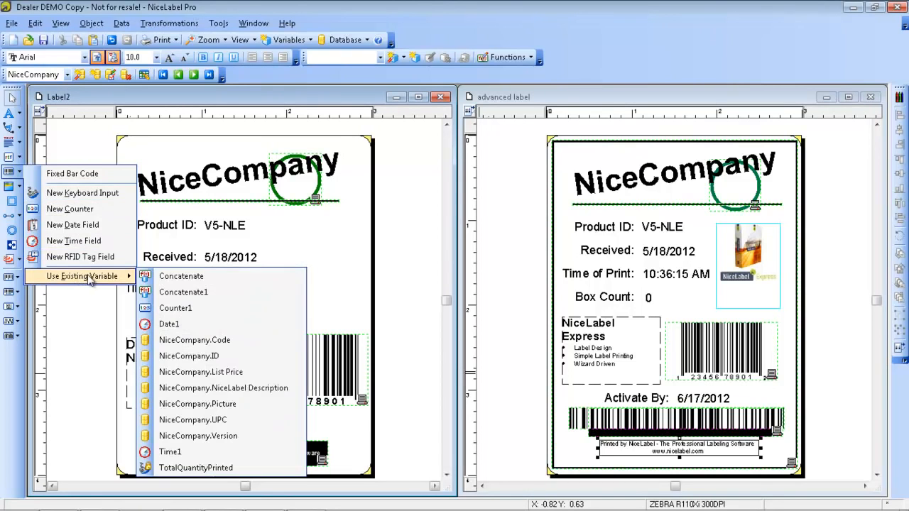
click(172, 294)
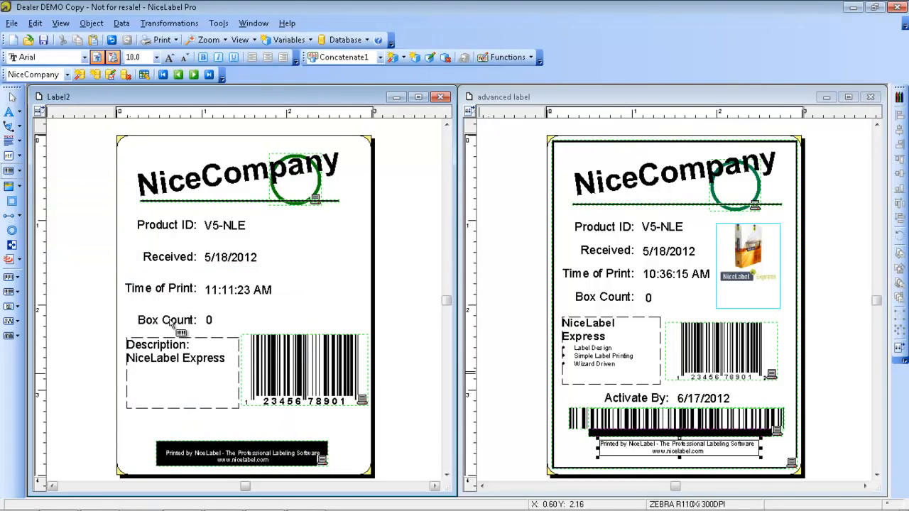
click(166, 422)
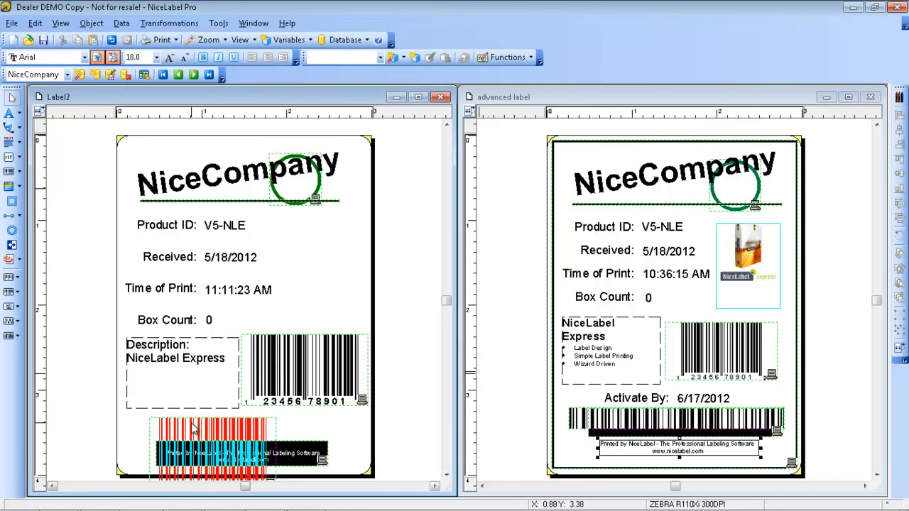
drag(193, 425, 190, 367)
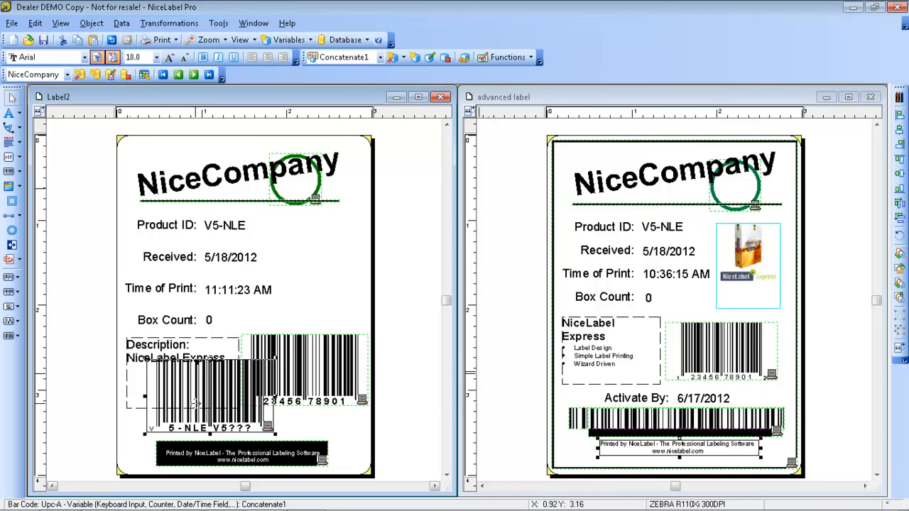
Step: Change the type of the Concatenate1 bar code on Label2 from Upc-A to Code128
double_click(195, 403)
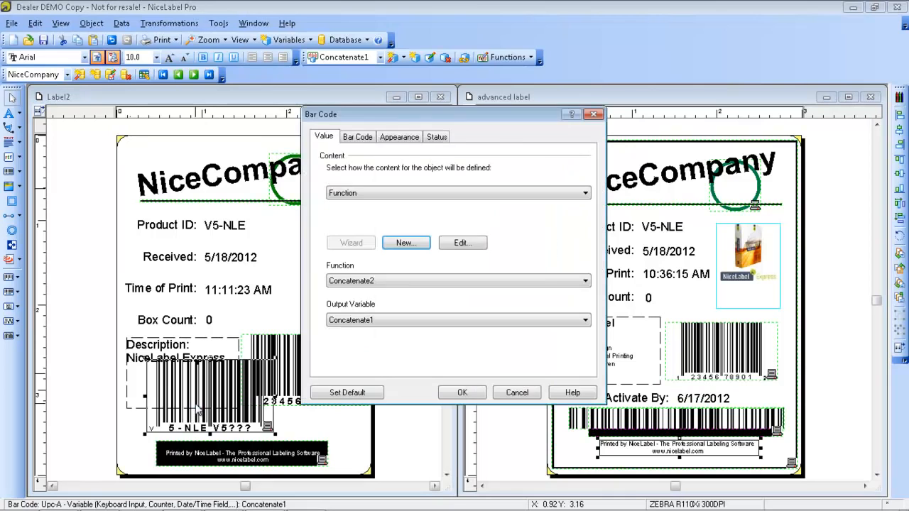
click(356, 137)
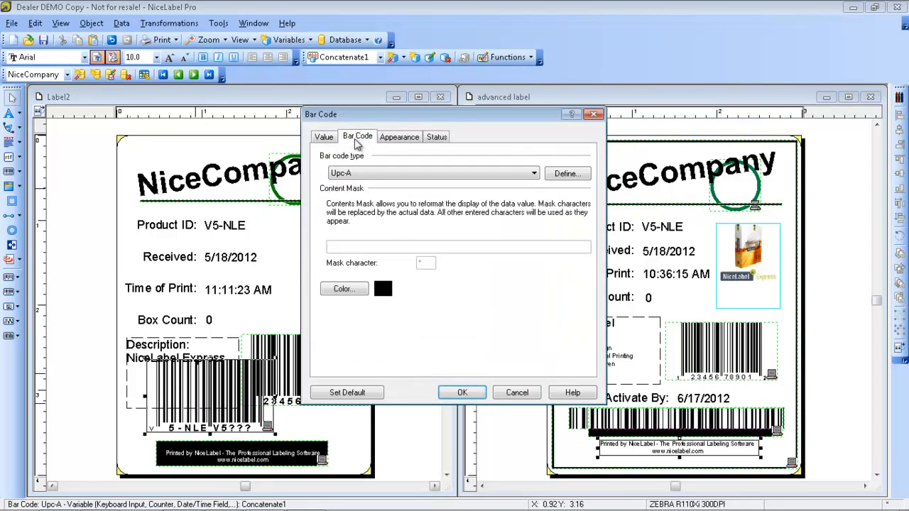
click(366, 177)
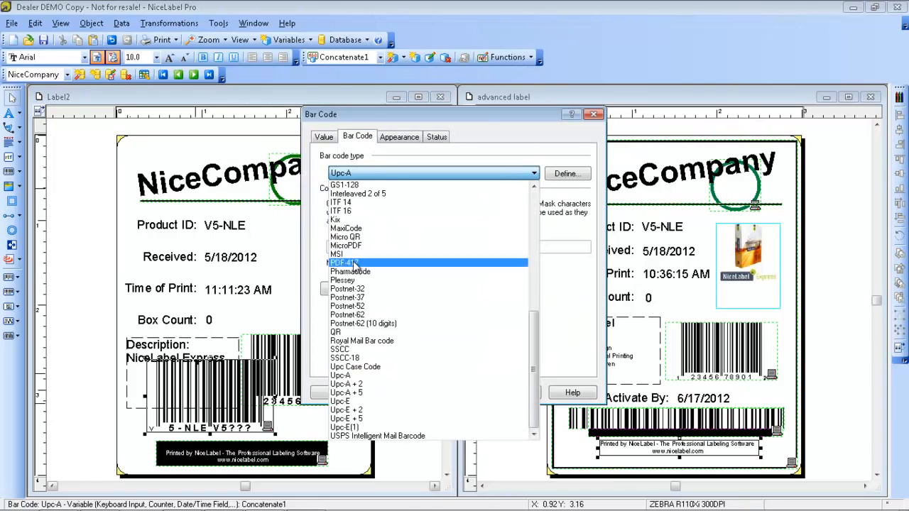
drag(533, 325, 543, 206)
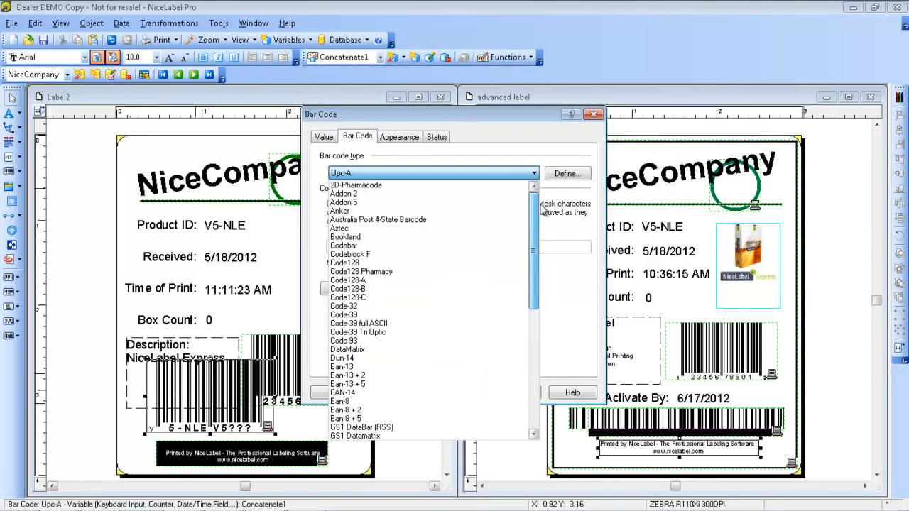
click(360, 263)
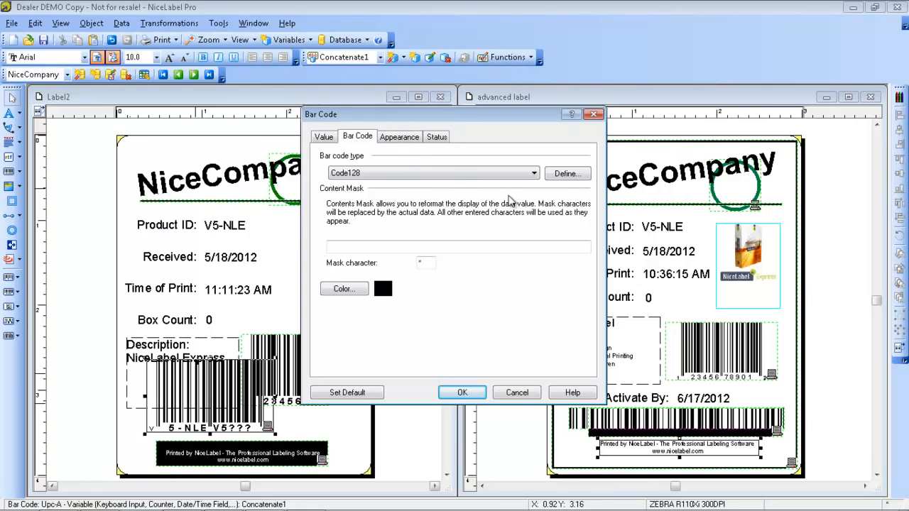
Step: Define the Code128 bar code with no human-readable interpretation and apply the bar code settings
click(561, 177)
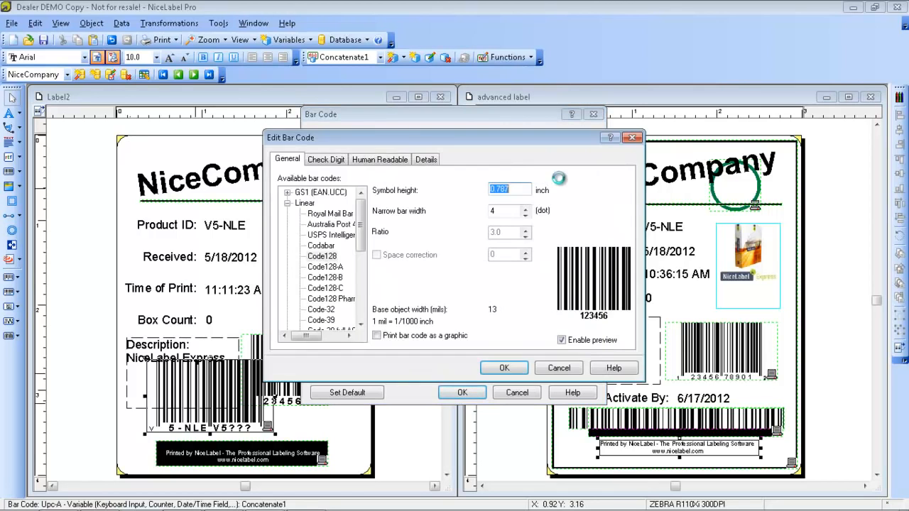
click(381, 162)
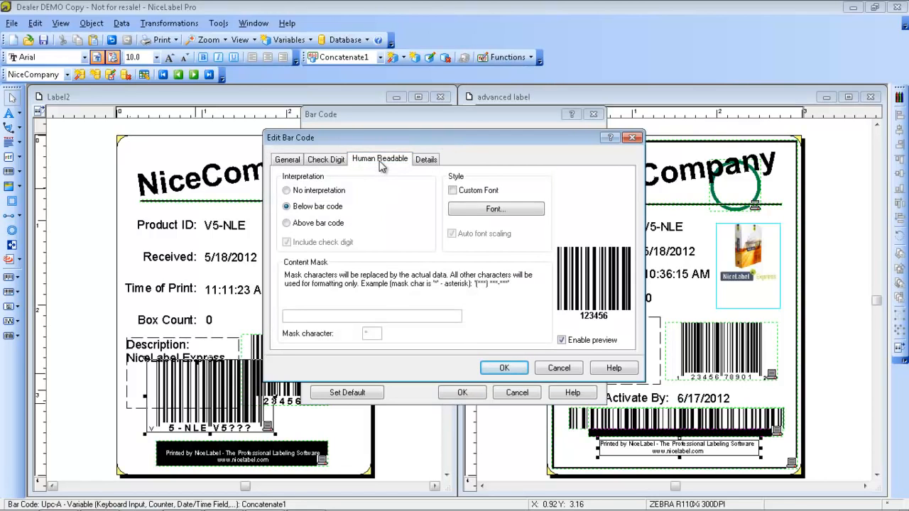
click(289, 190)
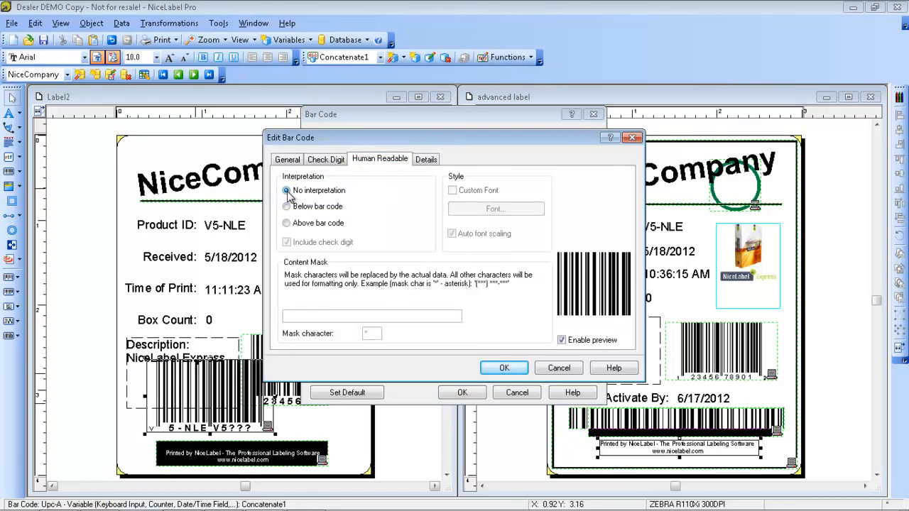
click(500, 373)
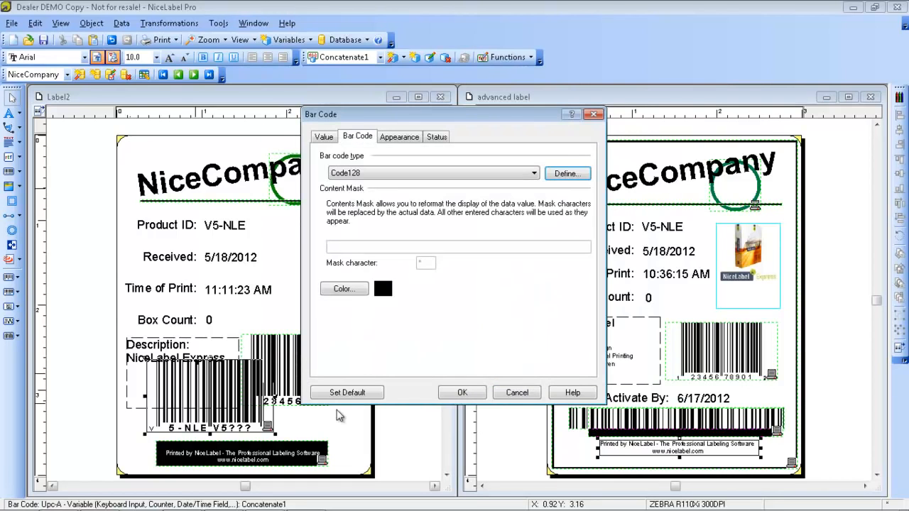
click(450, 392)
Step: Reduce the Code128 bar code's height and position it between the description box and the black footer box
mouse_move(245, 379)
mouse_down()
mouse_move(268, 391)
mouse_move(239, 384)
mouse_move(234, 414)
mouse_up()
mouse_move(312, 414)
mouse_down()
mouse_move(376, 415)
mouse_move(287, 429)
mouse_up()
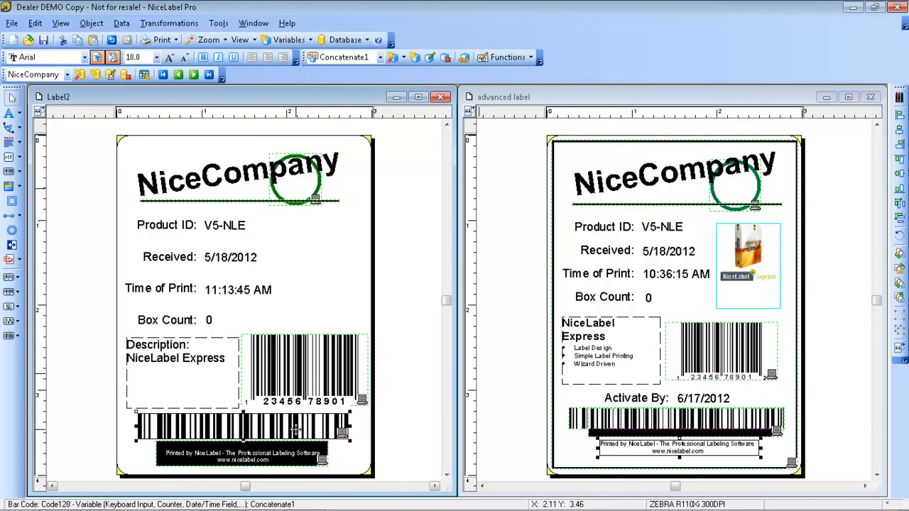
click(355, 463)
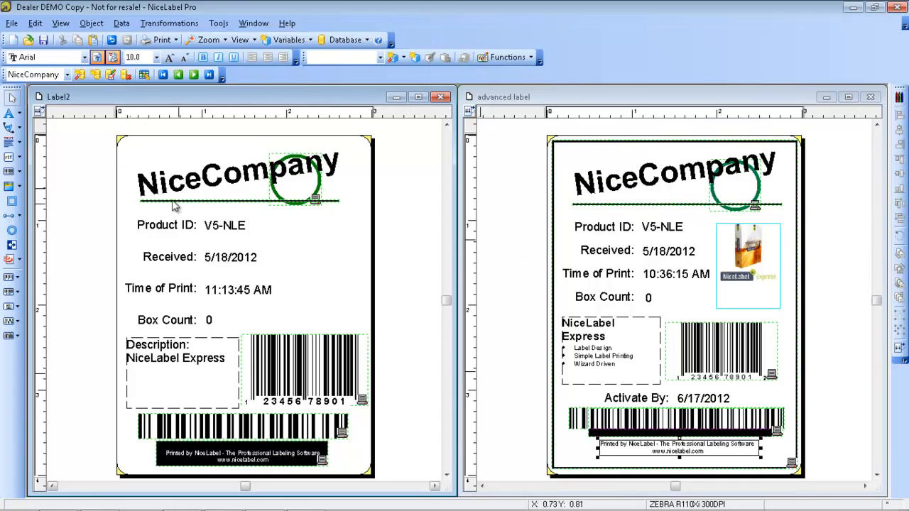
Step: Place a picture using the existing NiceCompany.Picture variable beside the Product ID and Received fields, and enlarge it slightly
click(20, 188)
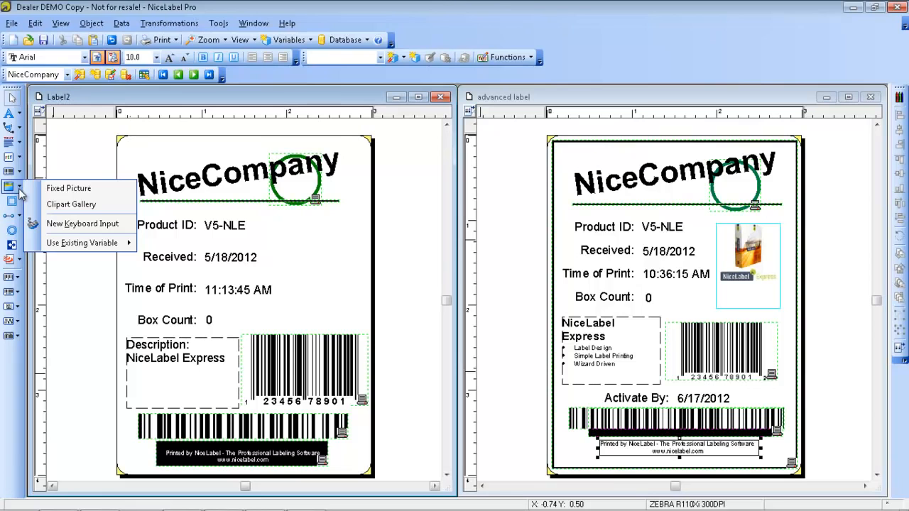
mouse_move(82, 243)
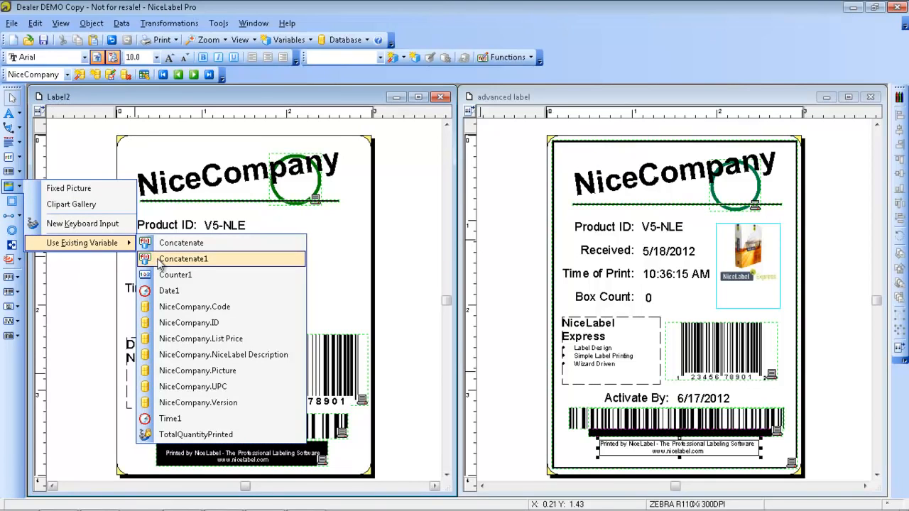
click(215, 371)
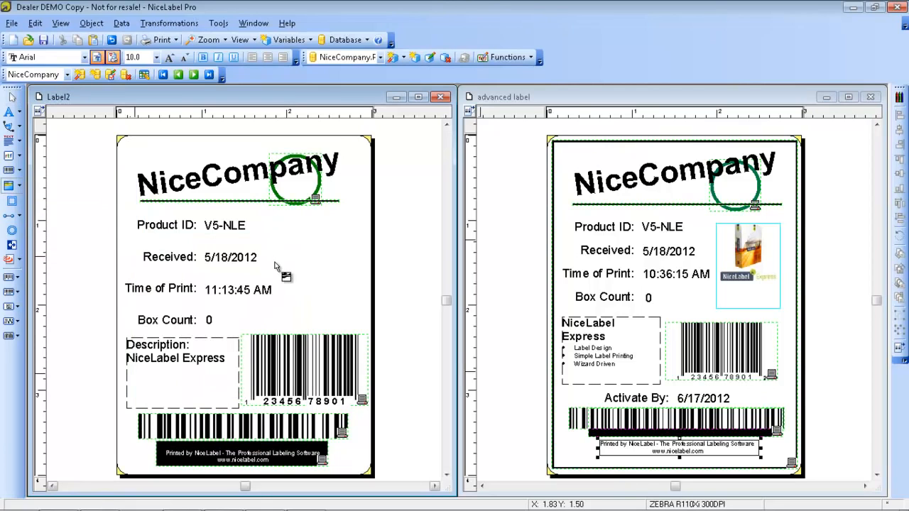
click(288, 233)
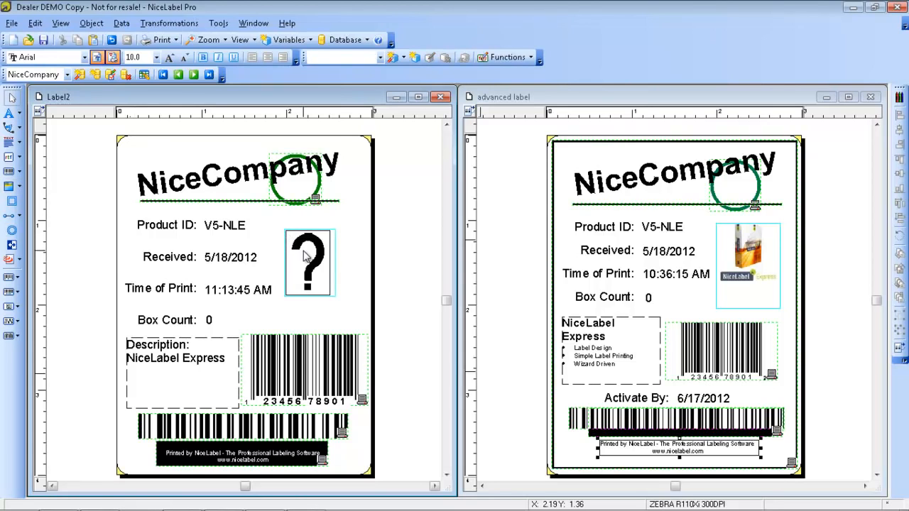
click(305, 256)
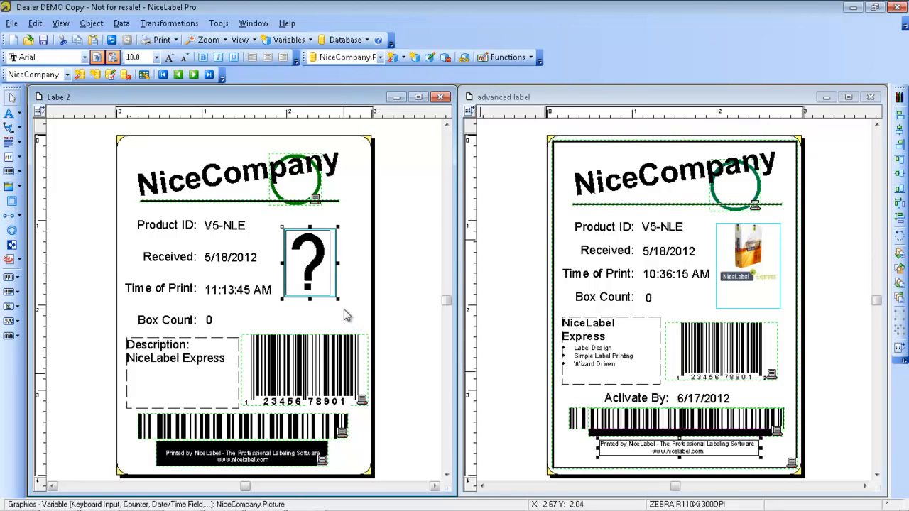
mouse_move(338, 298)
mouse_down()
mouse_move(355, 323)
mouse_move(339, 301)
mouse_up()
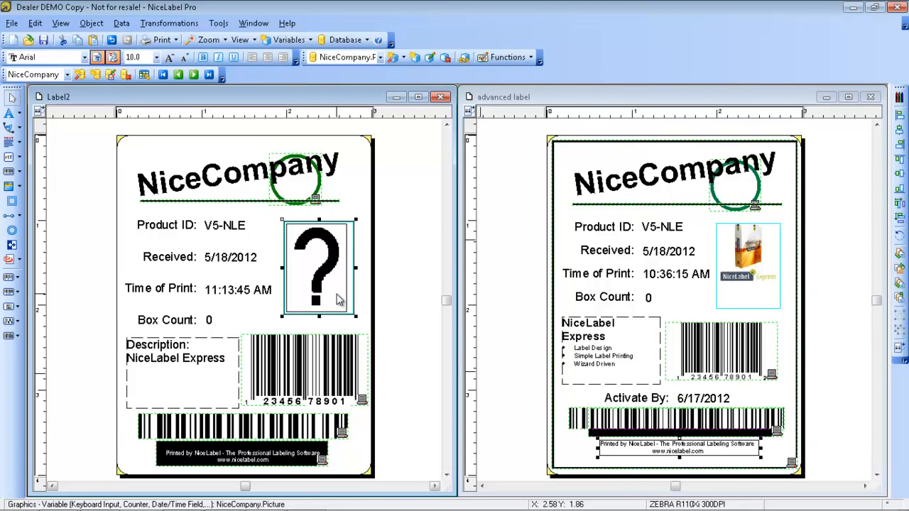
click(357, 203)
Step: Check the default Pictures folder path in the program options
click(218, 23)
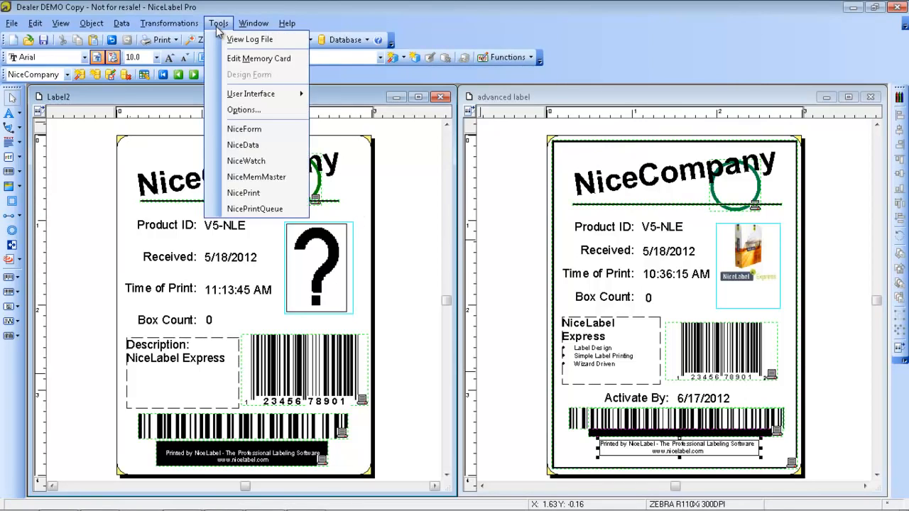
click(243, 111)
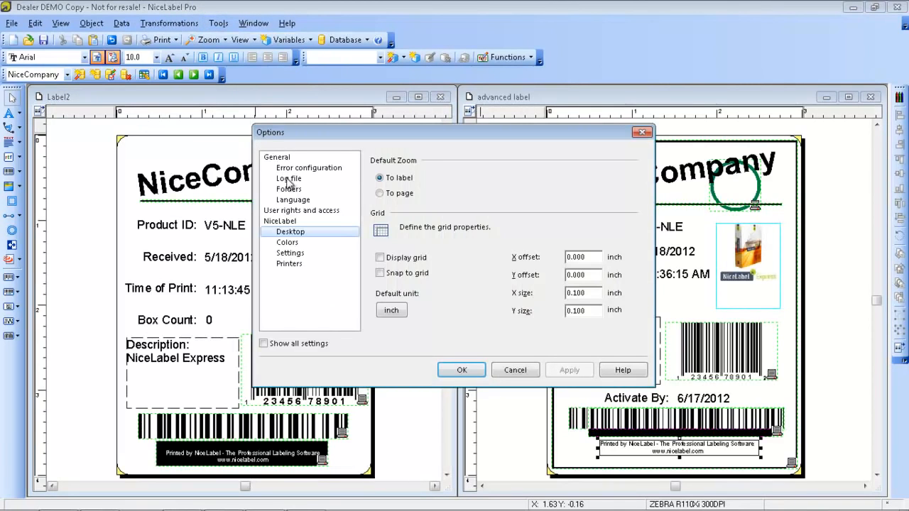
click(291, 190)
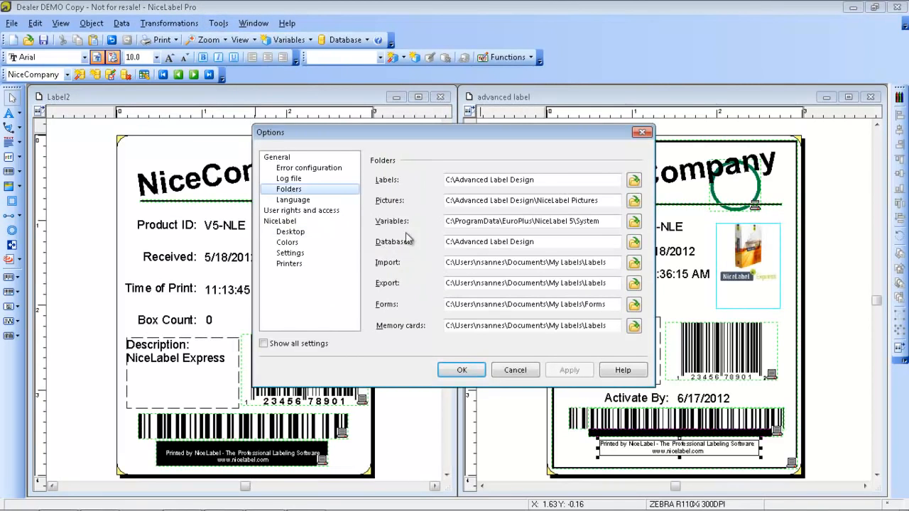
drag(455, 201, 612, 206)
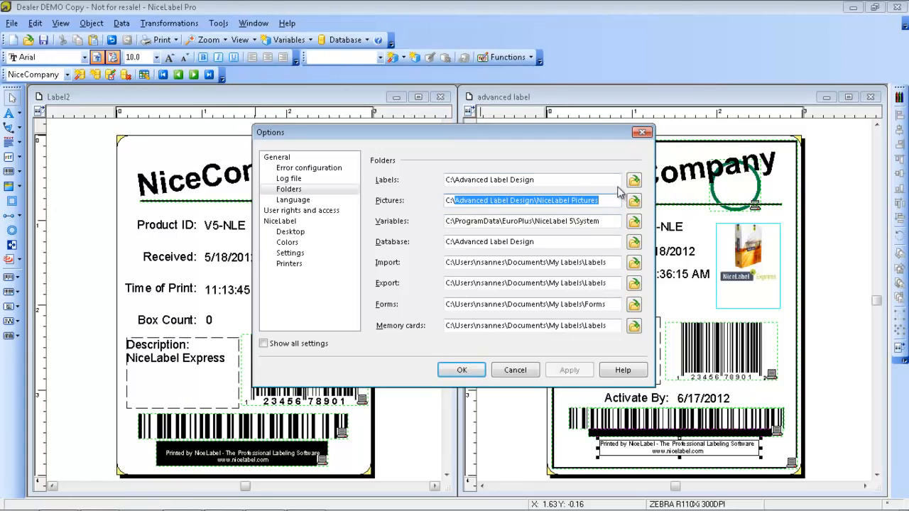
click(641, 133)
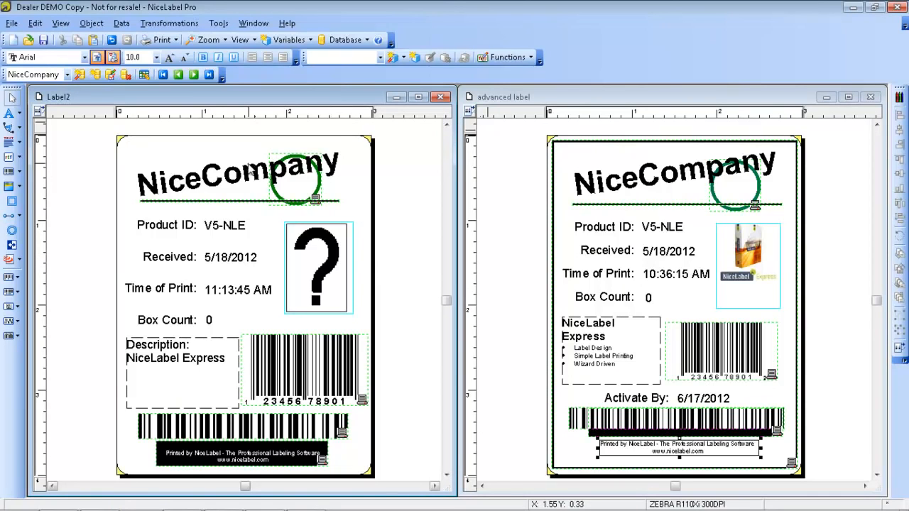
Step: Open the data processing settings of the NiceCompany.Picture variable
click(121, 23)
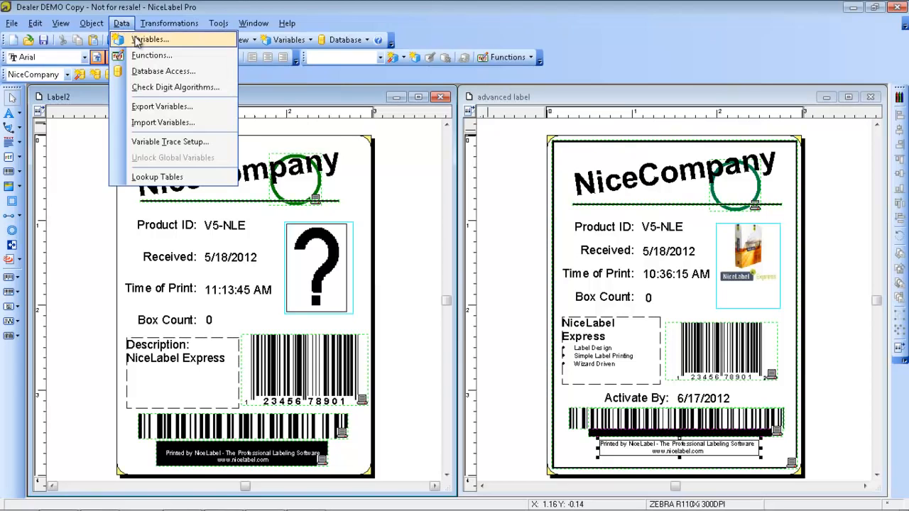
click(139, 41)
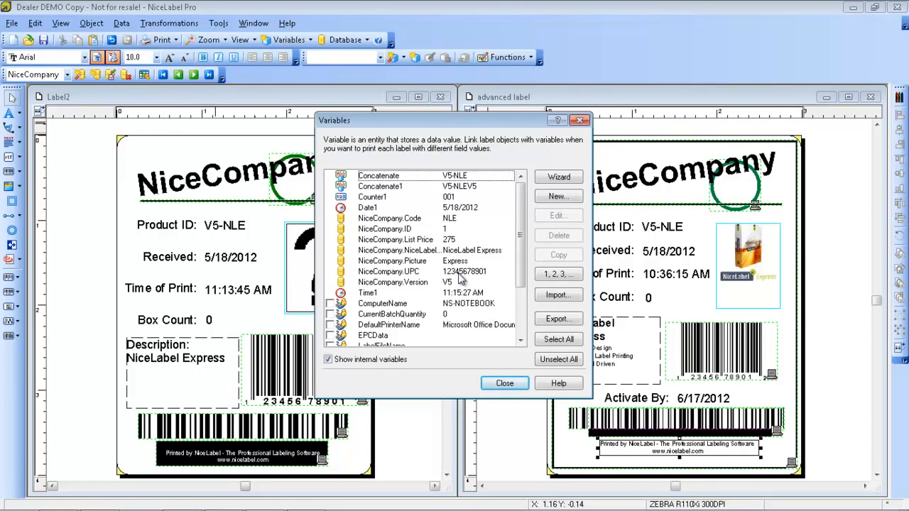
click(428, 265)
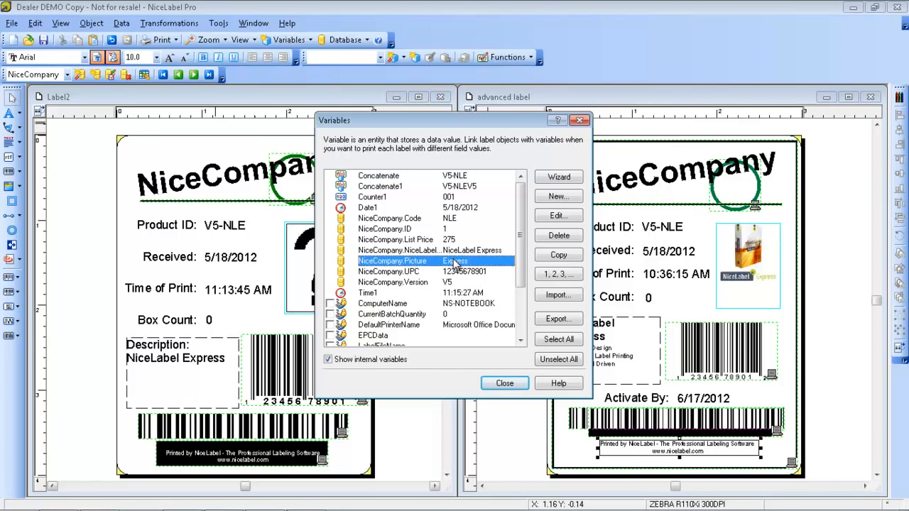
double_click(454, 263)
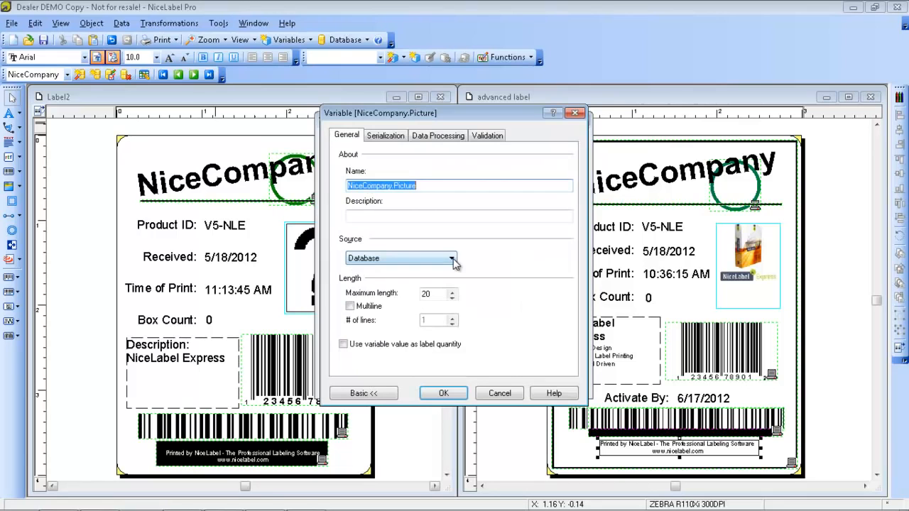
click(435, 136)
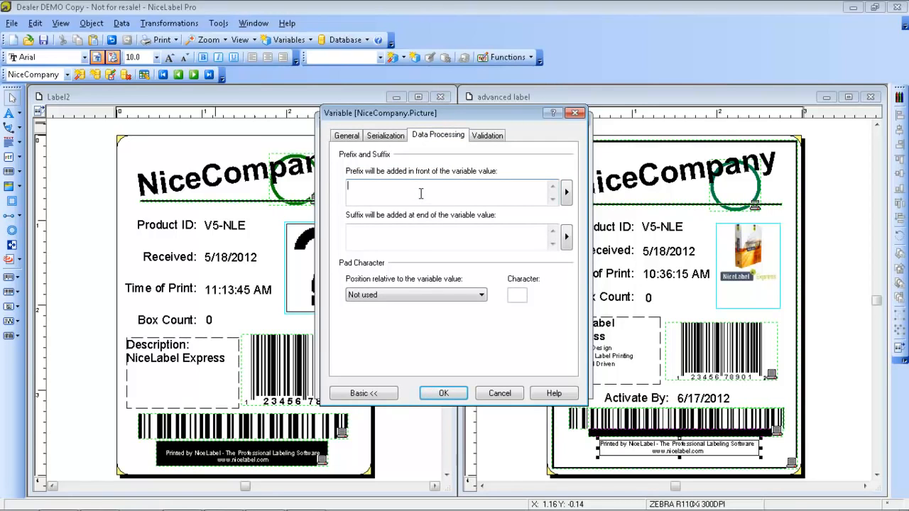
Step: Switch to Windows Explorer and copy the path of the NiceLabel Pictures folder inside Advanced Label Design
mouse_move(348, 508)
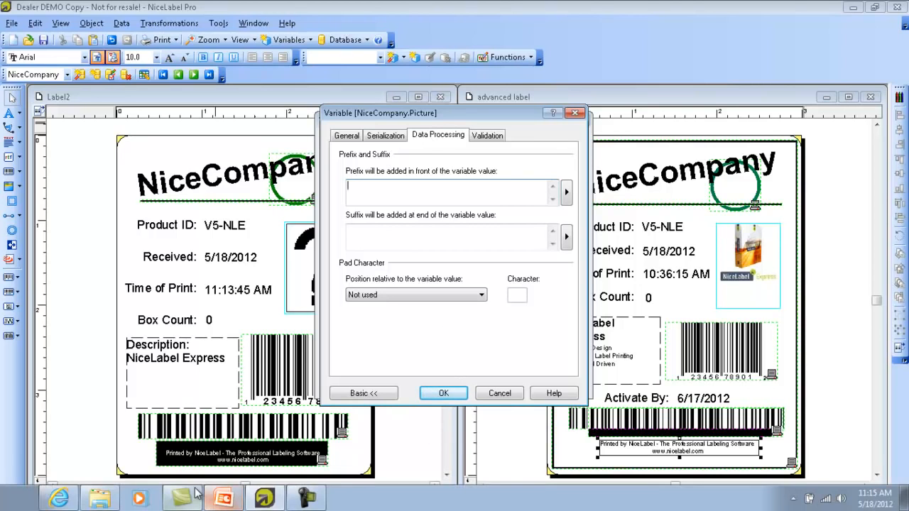
click(99, 498)
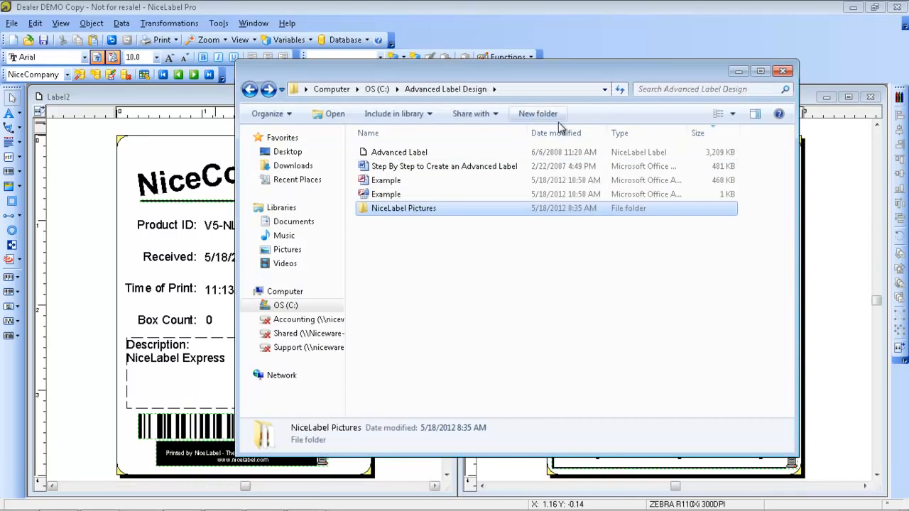
double_click(433, 208)
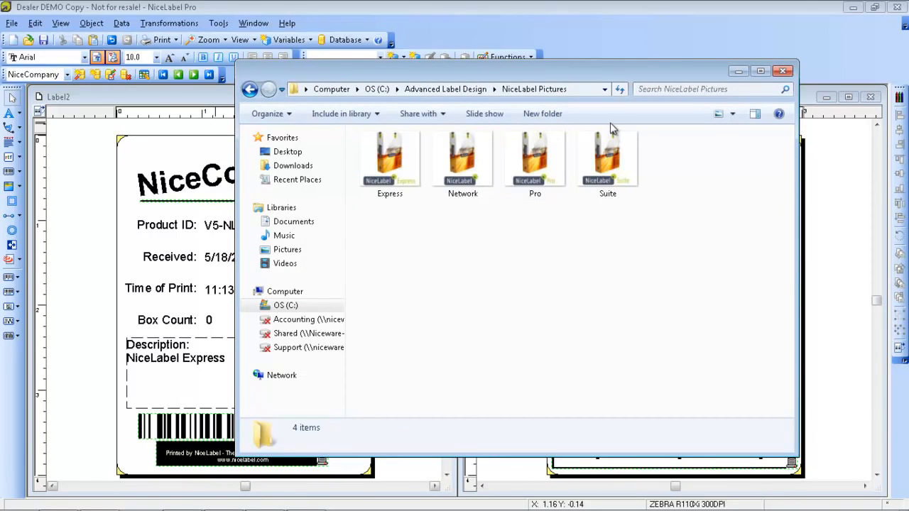
click(595, 88)
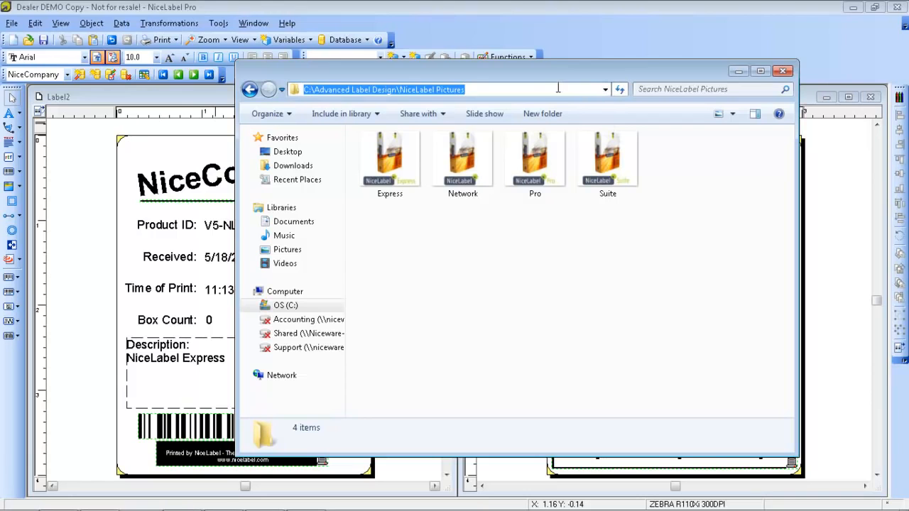
drag(491, 89, 280, 85)
key(ctrl+c)
click(741, 71)
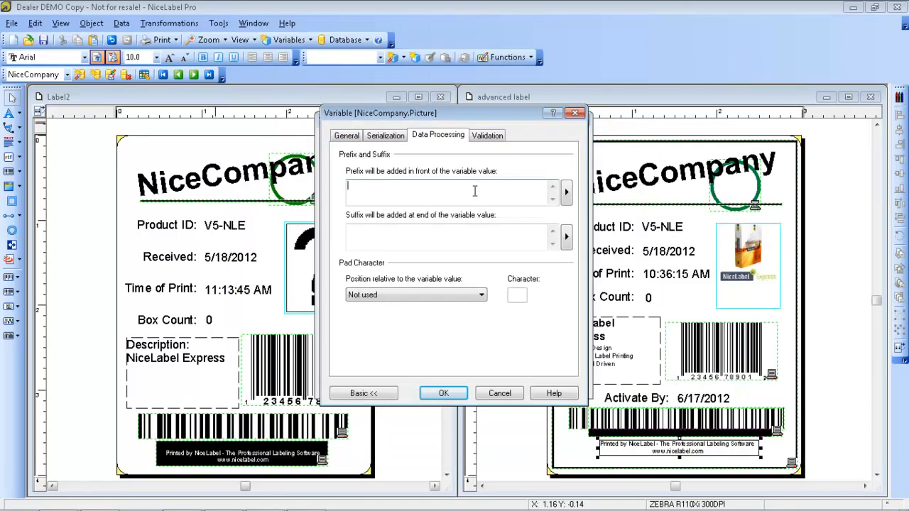
Step: Set the NiceCompany.Picture prefix to C:\Advanced Label Design\NiceLabel Pictures\ and the suffix to .JPG, and save the variable
key(ctrl+v)
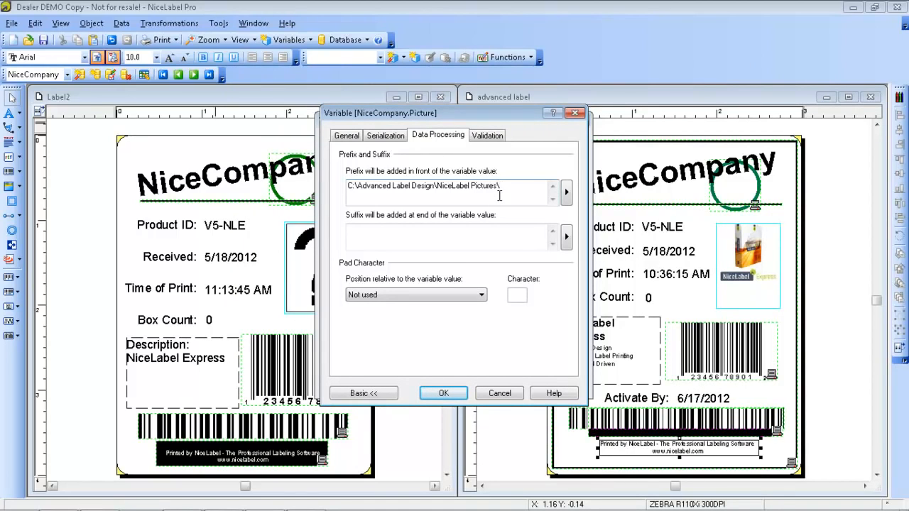
click(475, 231)
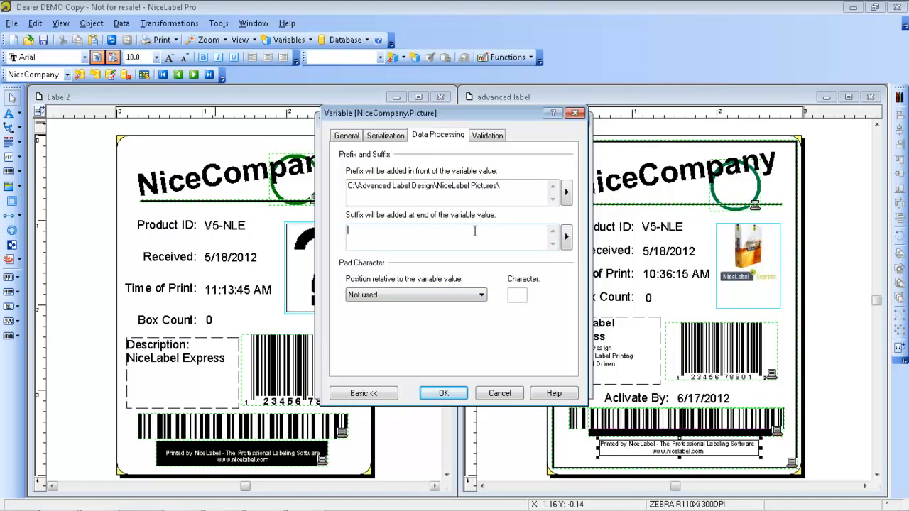
text(.JPG)
click(445, 392)
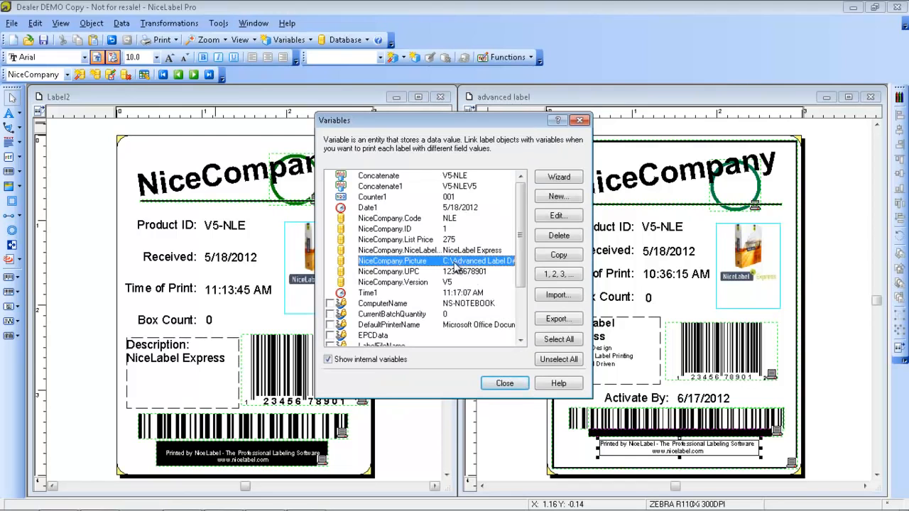
Step: Close the variable list and examine the database-driven product picture on the new label
click(510, 387)
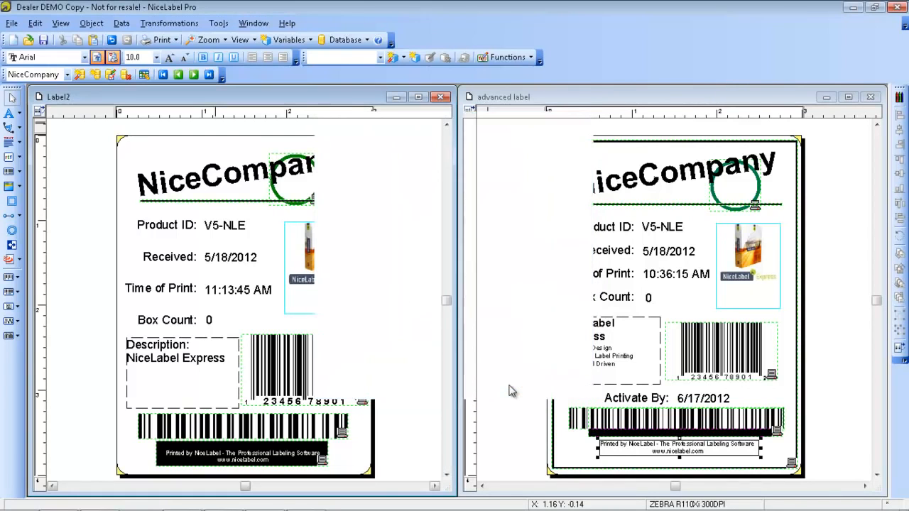
click(326, 285)
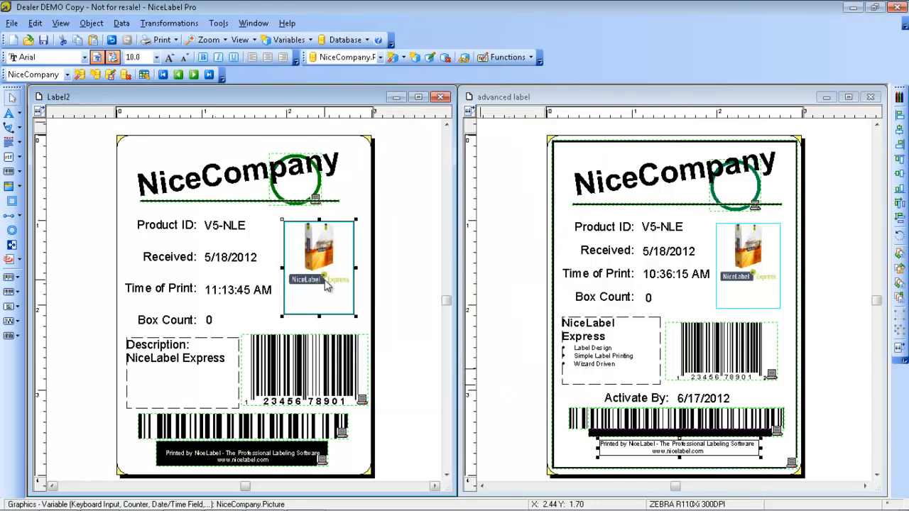
click(358, 188)
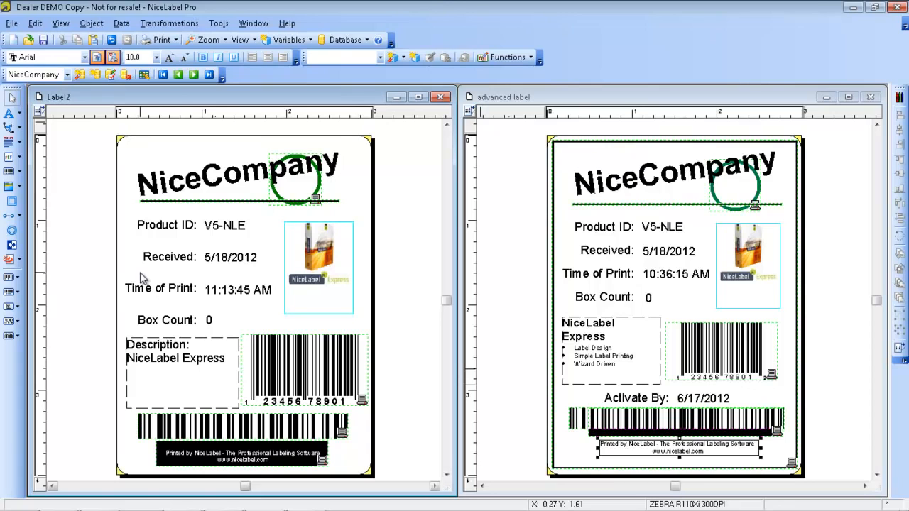
Step: Draw a rectangular border along the new label's edges, open its properties without changing anything, and delete it
click(12, 203)
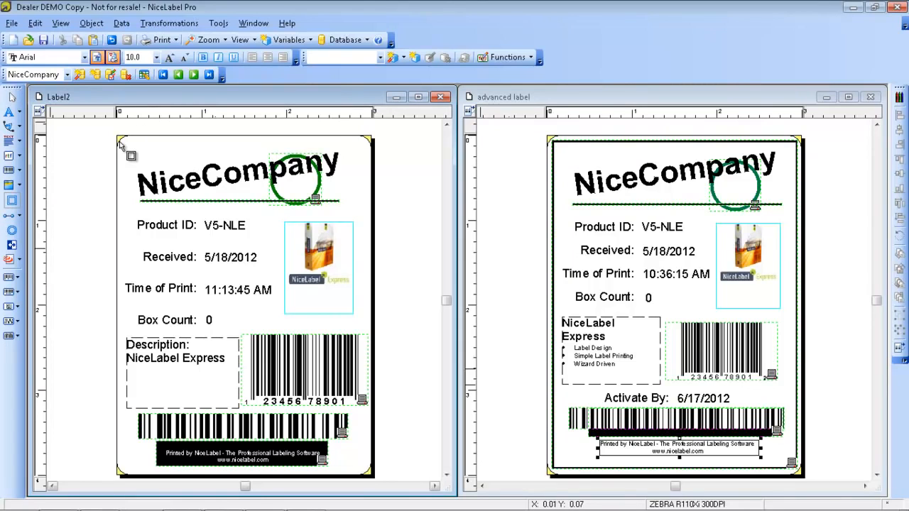
mouse_move(120, 142)
mouse_down()
mouse_move(166, 209)
mouse_move(209, 329)
mouse_move(378, 485)
mouse_move(371, 472)
mouse_up()
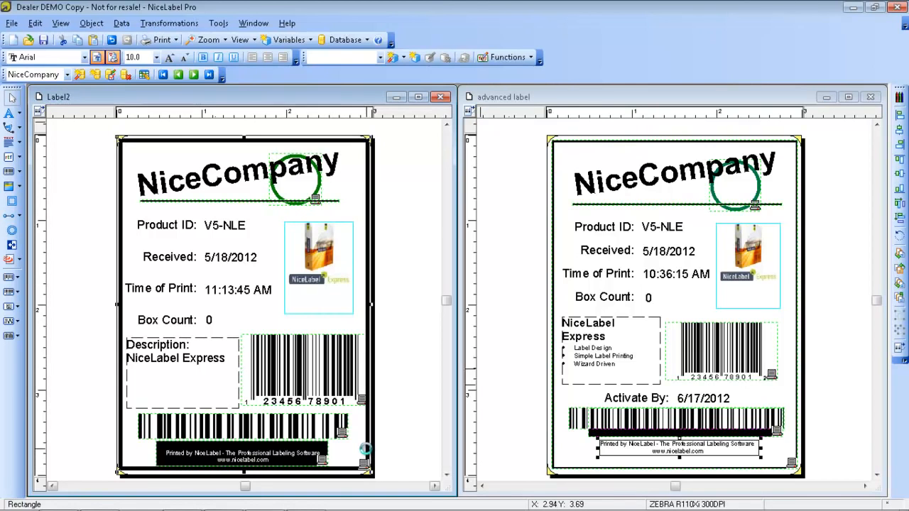
double_click(369, 453)
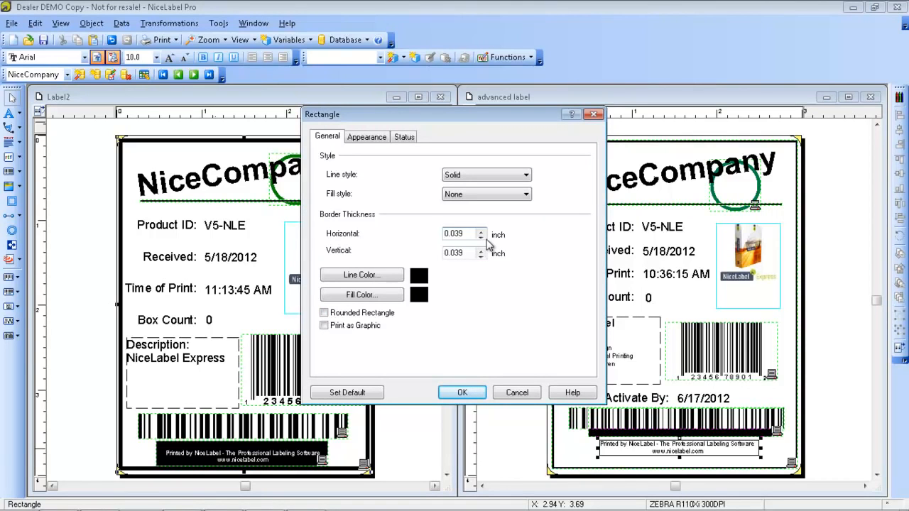
click(516, 393)
click(198, 144)
key(Delete)
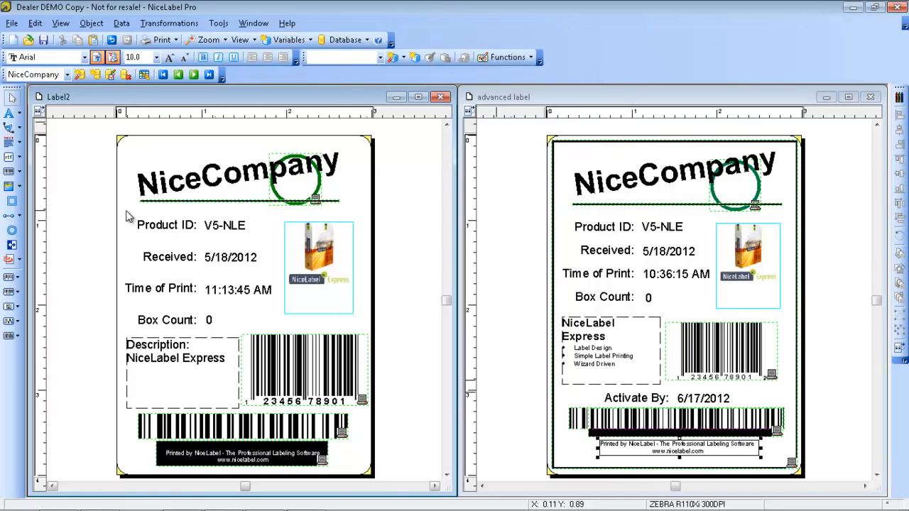
Step: Lock the position of the "Product ID:" text on the new label and test whether it still moves
double_click(150, 228)
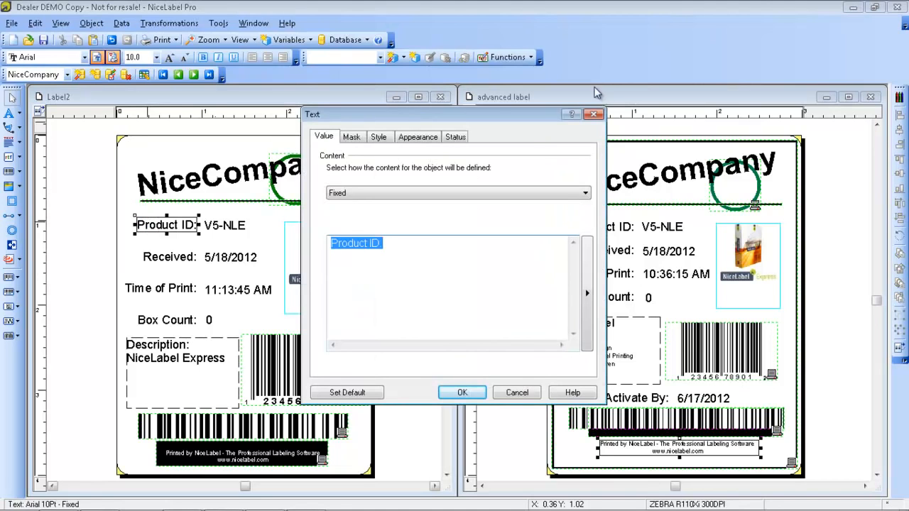
click(593, 114)
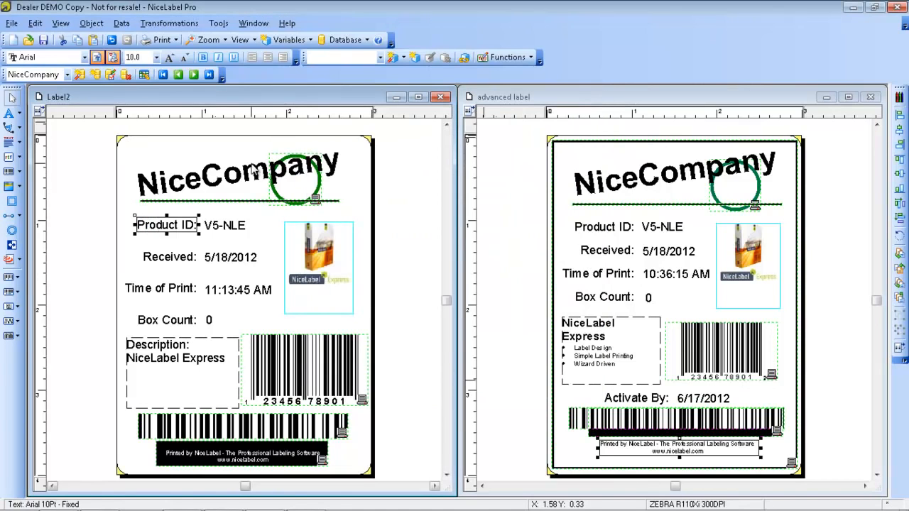
right_click(177, 223)
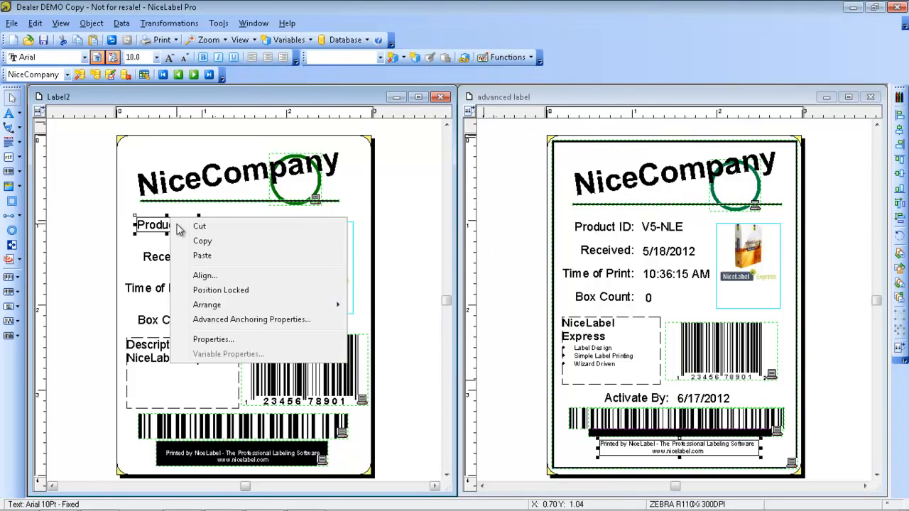
click(253, 292)
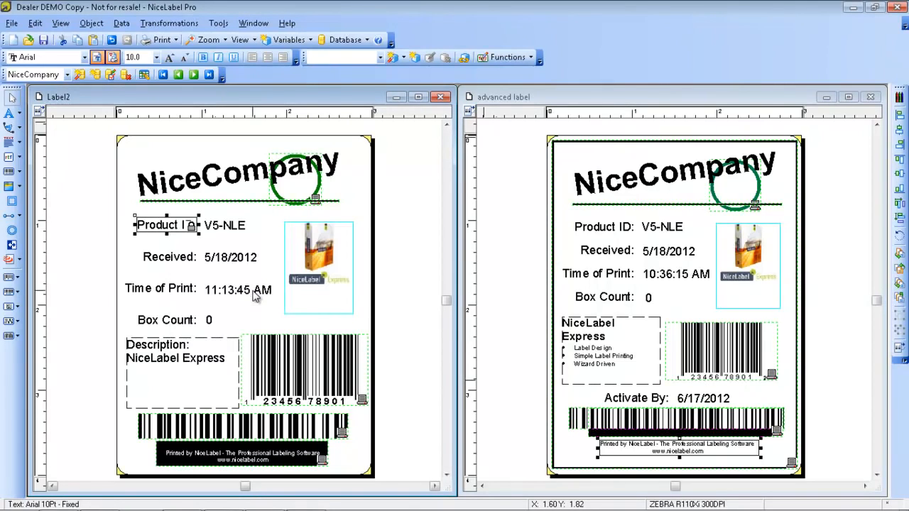
click(186, 252)
click(181, 238)
click(182, 241)
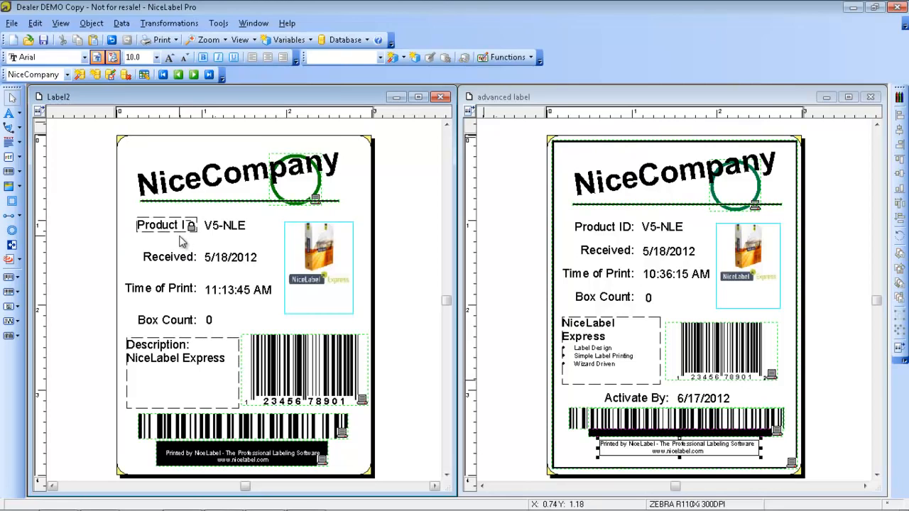
Step: Try the label lock and password protection options in the label properties, and clear both before confirming
click(12, 23)
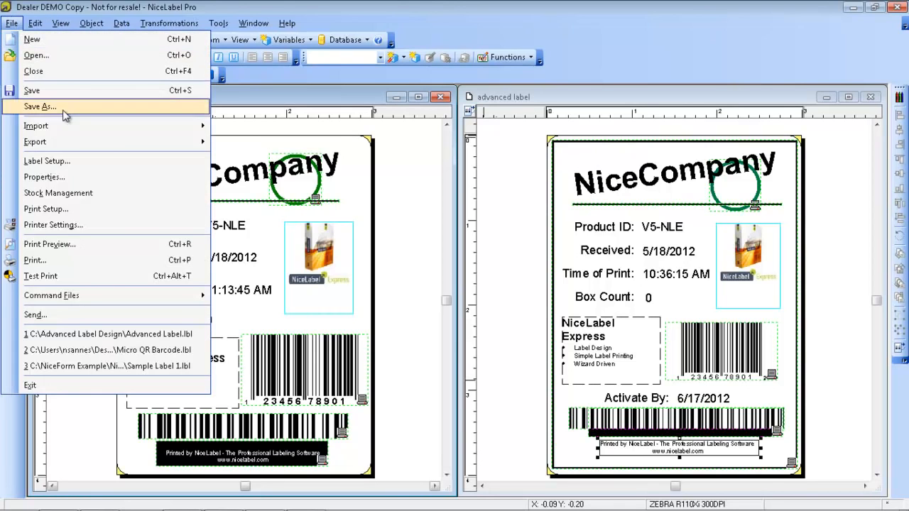
click(53, 178)
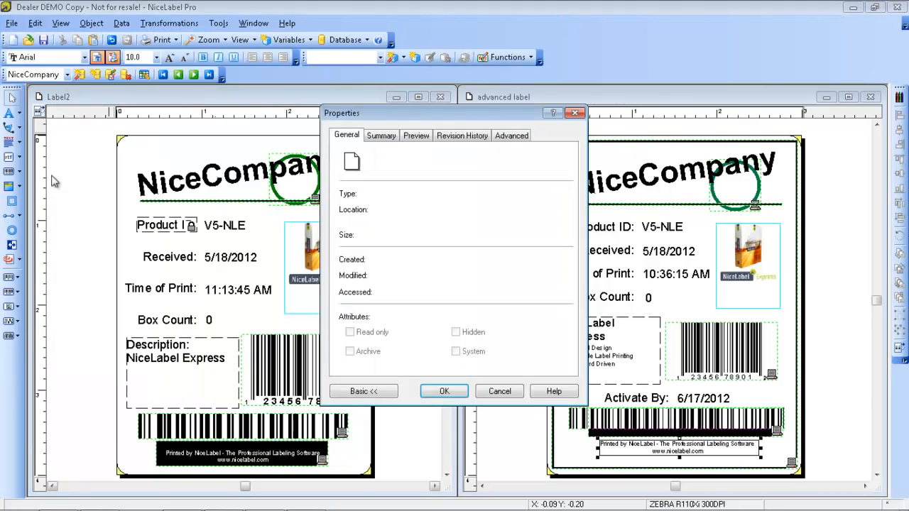
click(499, 137)
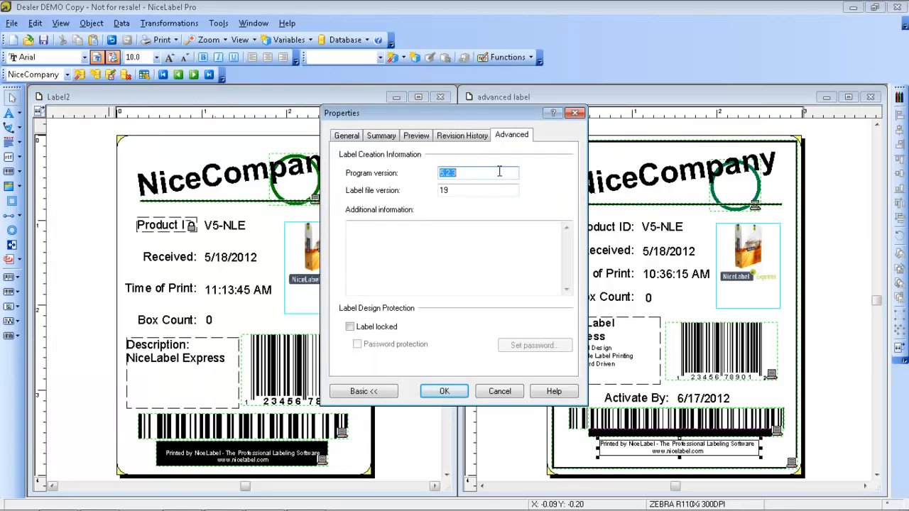
click(350, 327)
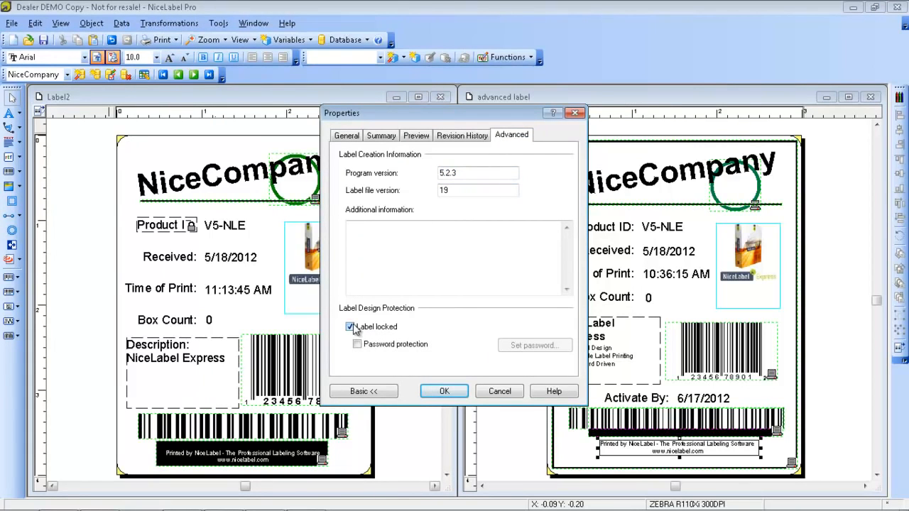
click(357, 344)
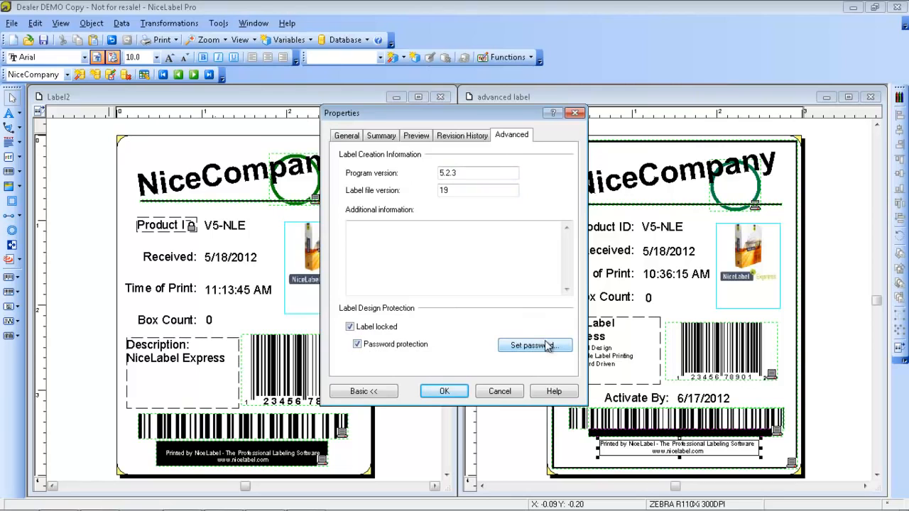
click(357, 344)
click(350, 327)
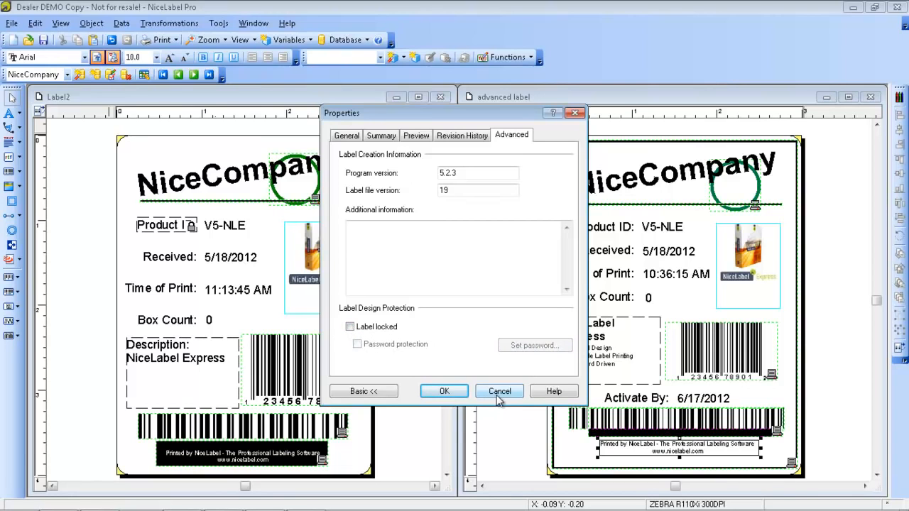
click(442, 395)
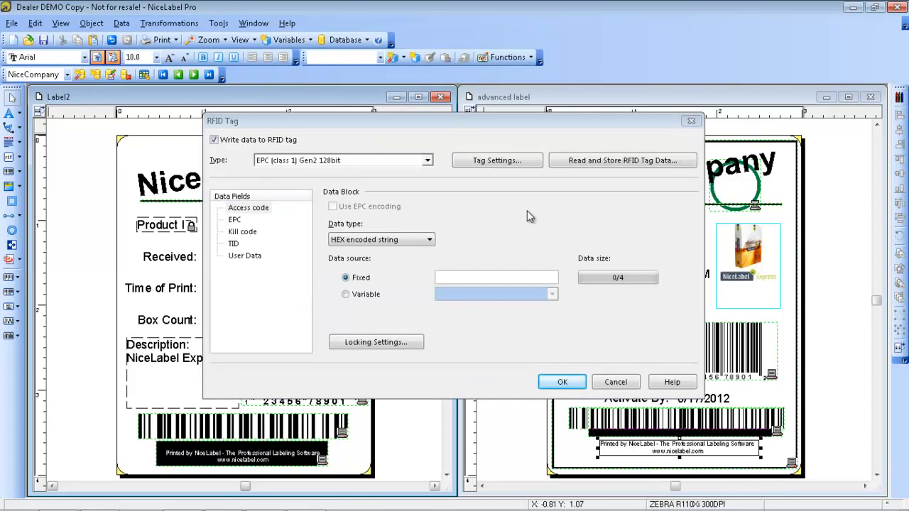
Step: Enable RFID tag writing with type EPC (class 1) Gen2 128bit, trying a variable access code source before returning it to fixed
click(428, 161)
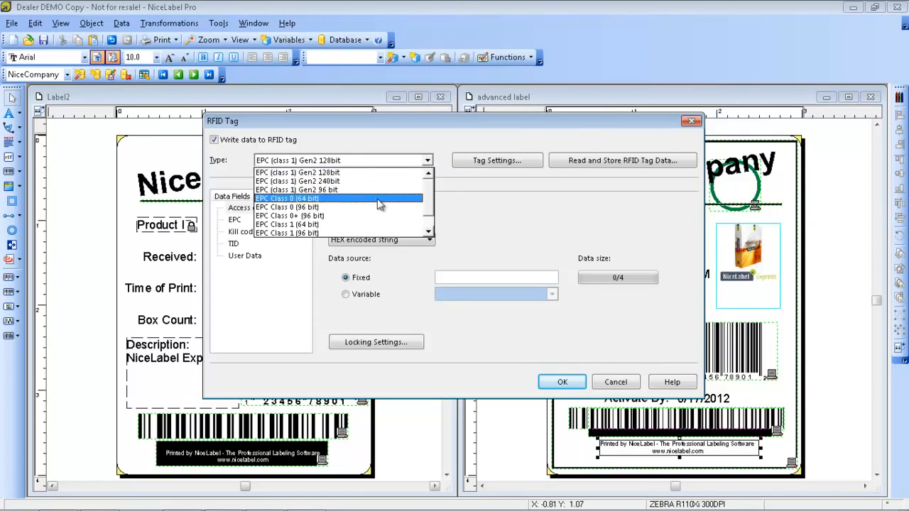
click(432, 145)
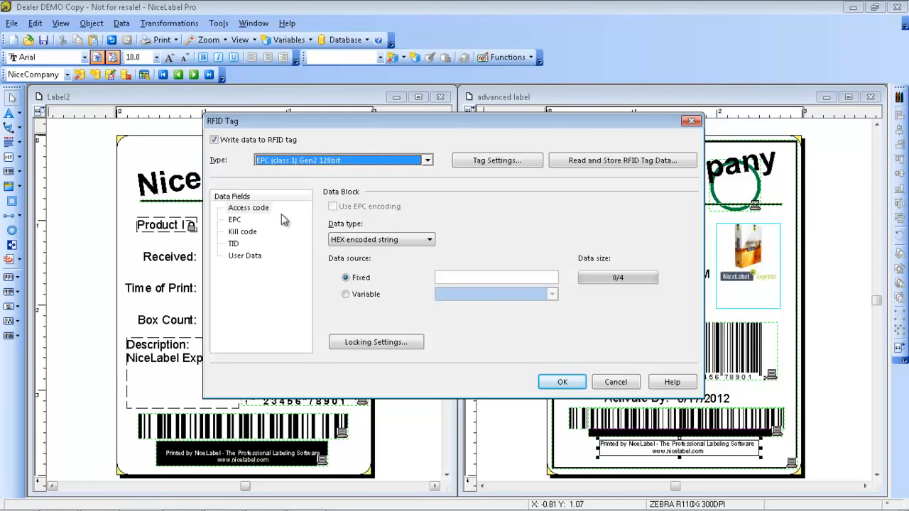
click(346, 294)
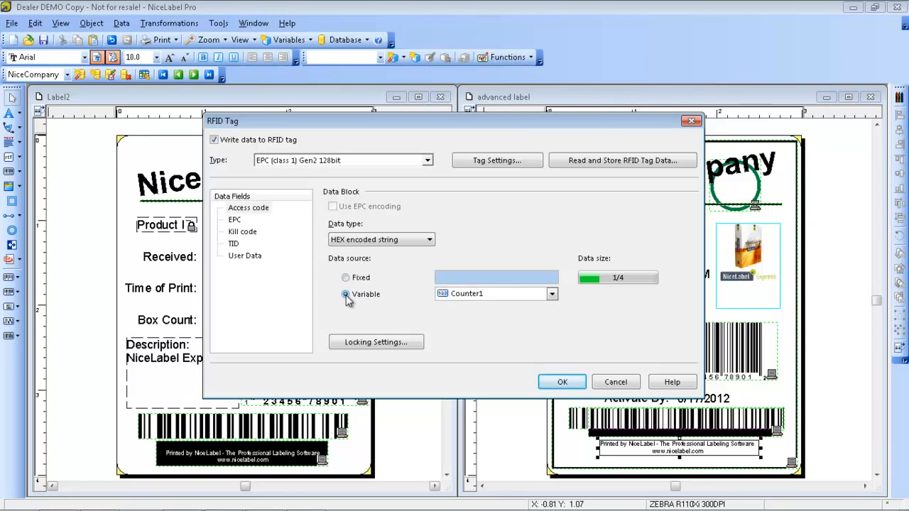
click(348, 277)
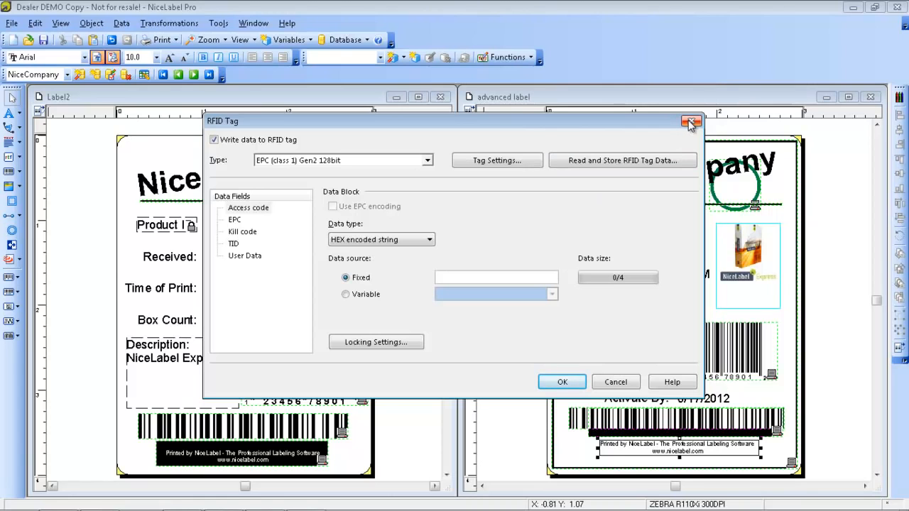
click(568, 383)
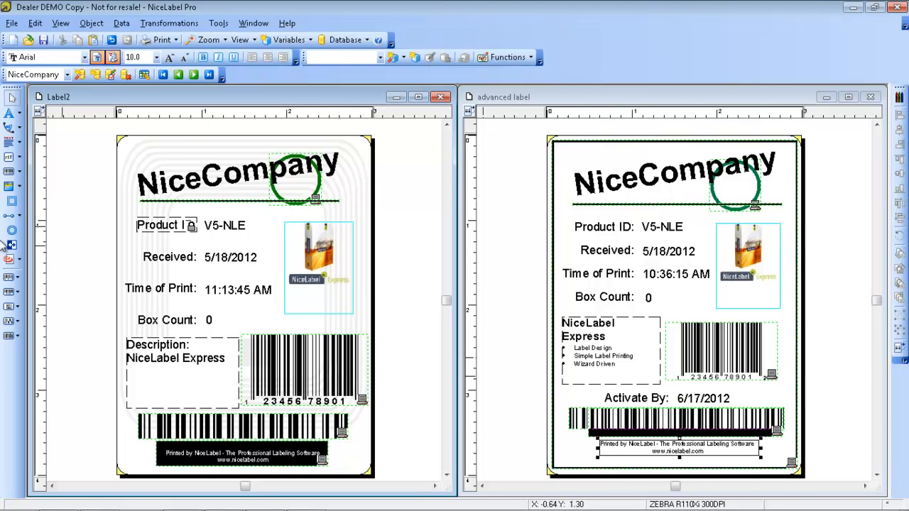
Step: Turn off writing data to the RFID tag and confirm that no tag data is written
click(19, 261)
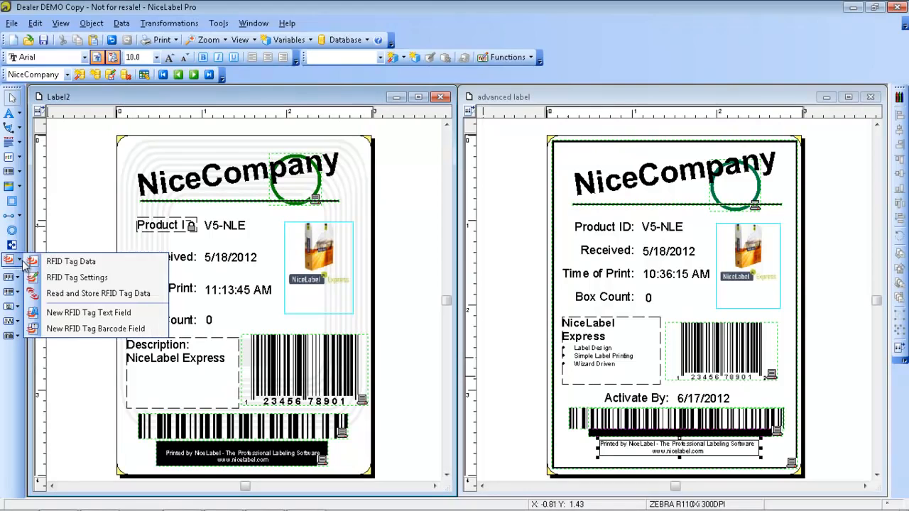
click(9, 262)
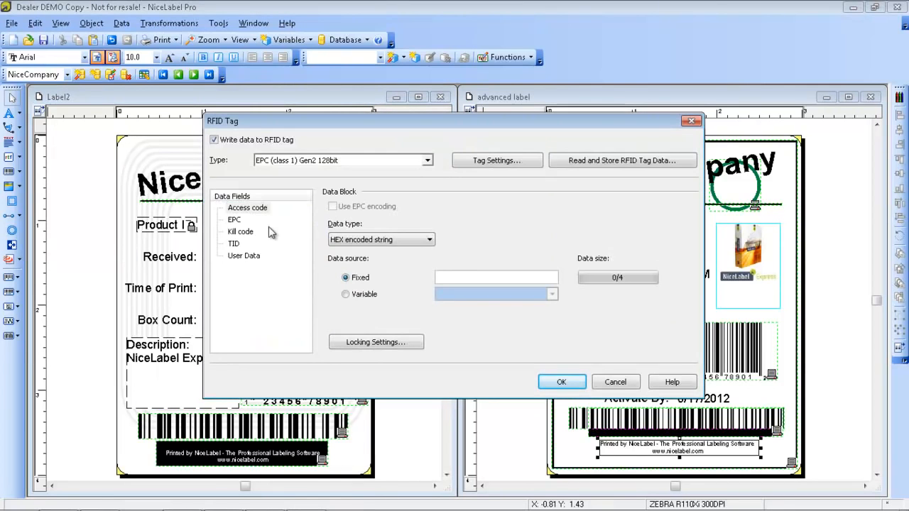
click(214, 140)
click(561, 382)
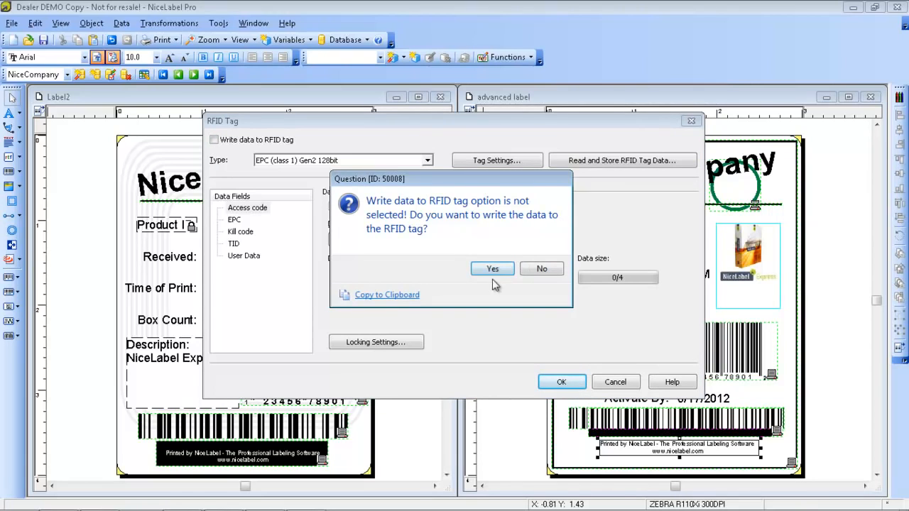
click(534, 271)
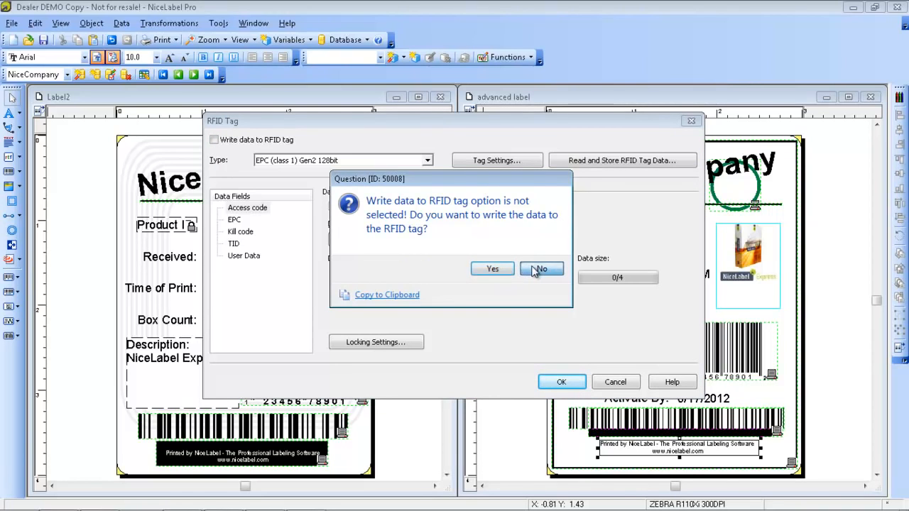